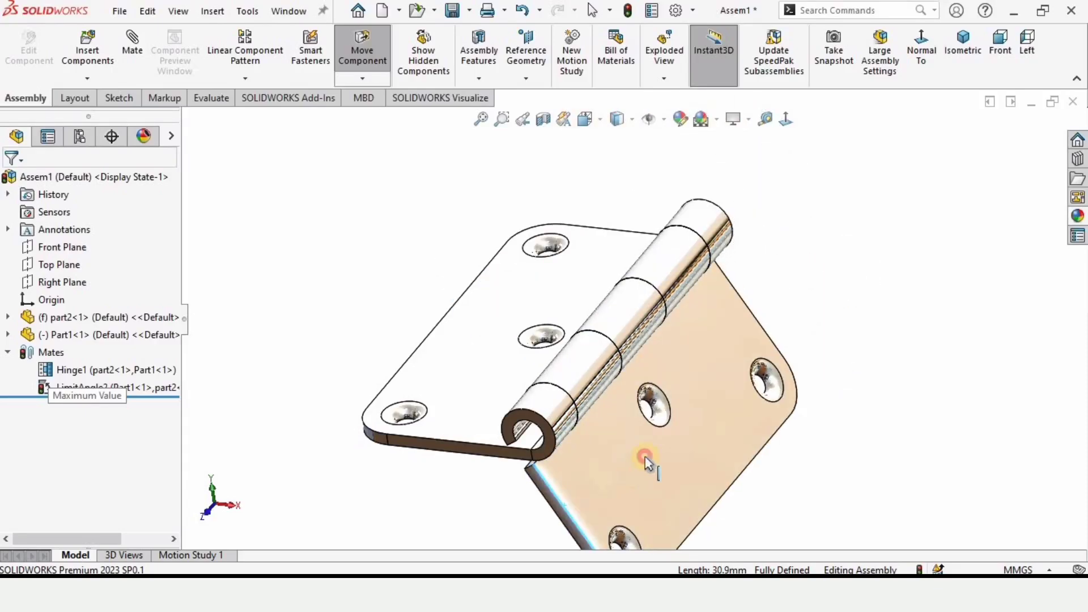
Step: Create a new part document and apply the Plain White background scene
middle_drag(646, 456, 680, 299)
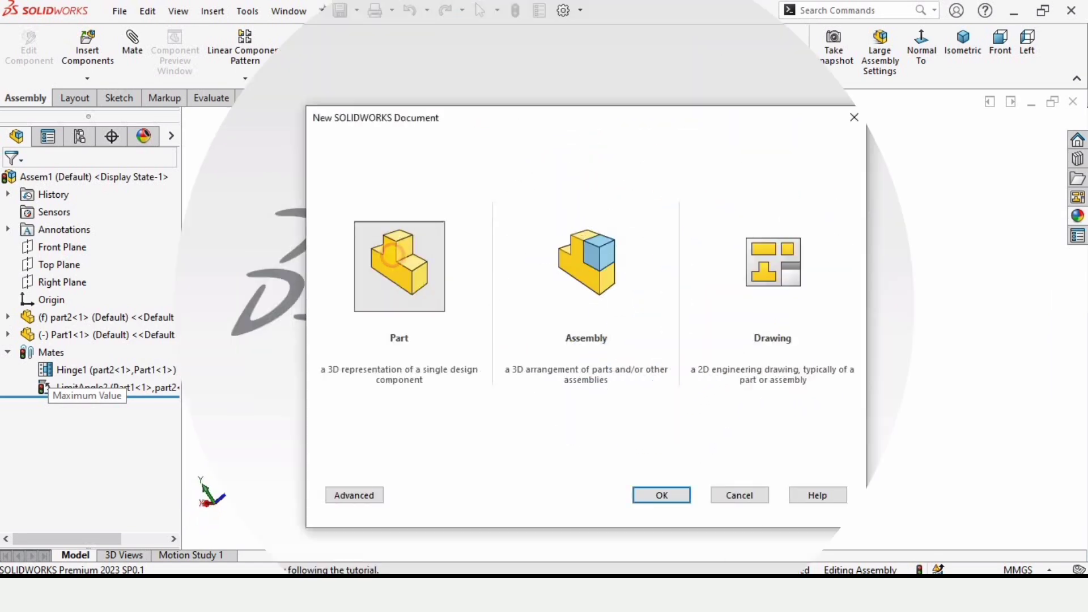
click(661, 496)
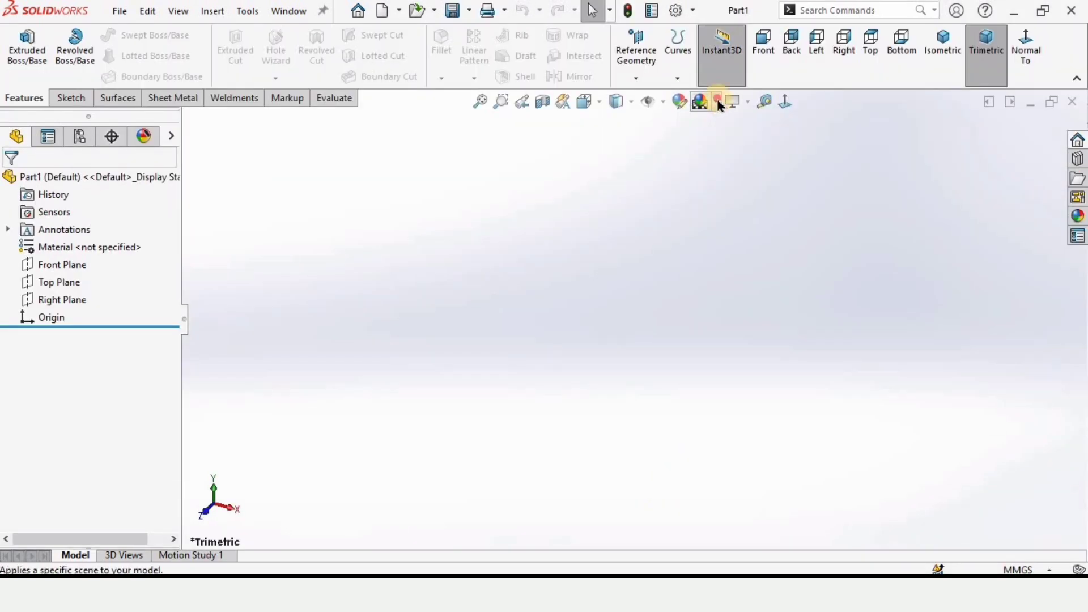
click(717, 102)
click(742, 144)
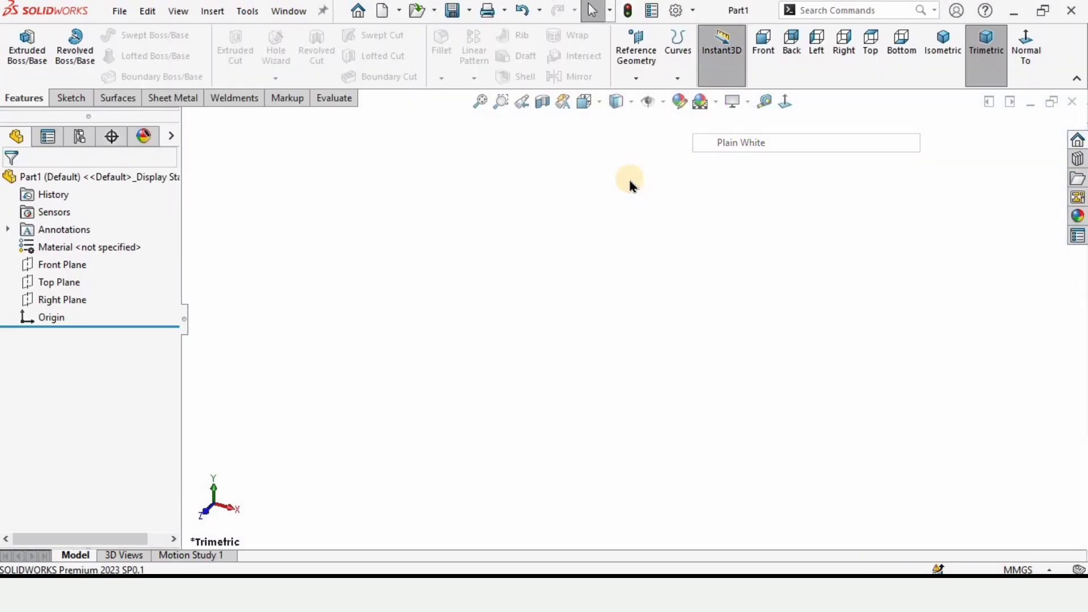
Step: Sketch a centre rectangle on the Top Plane, centred on the origin
click(71, 283)
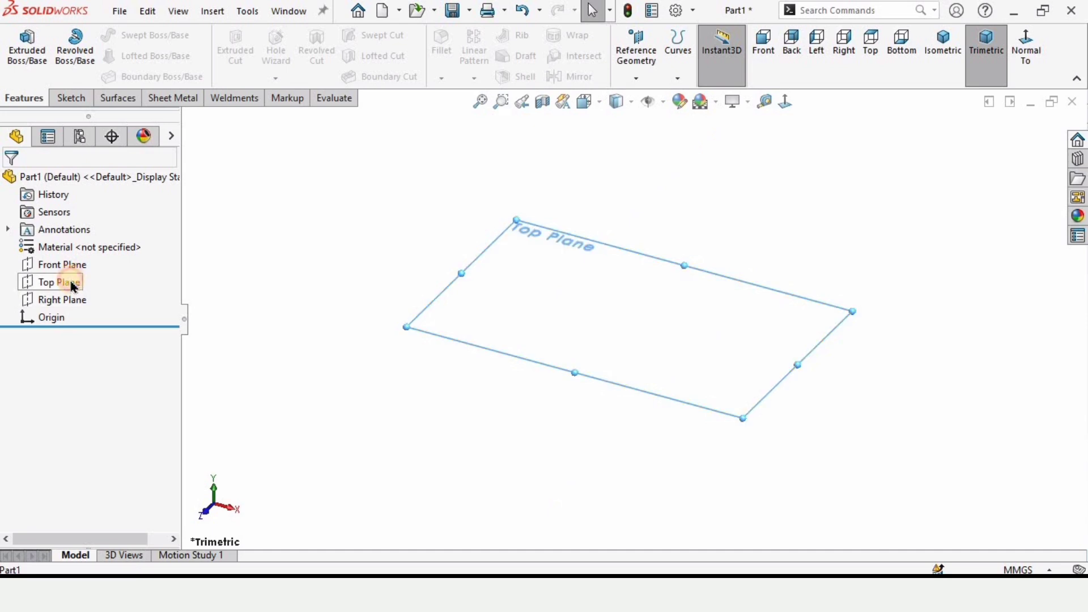
click(84, 261)
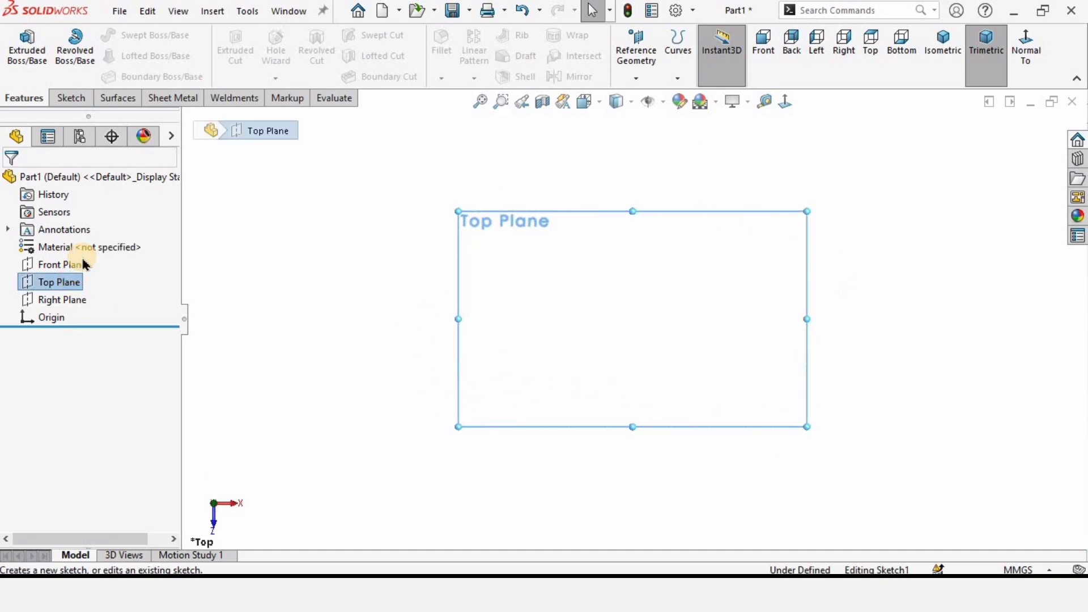
click(120, 56)
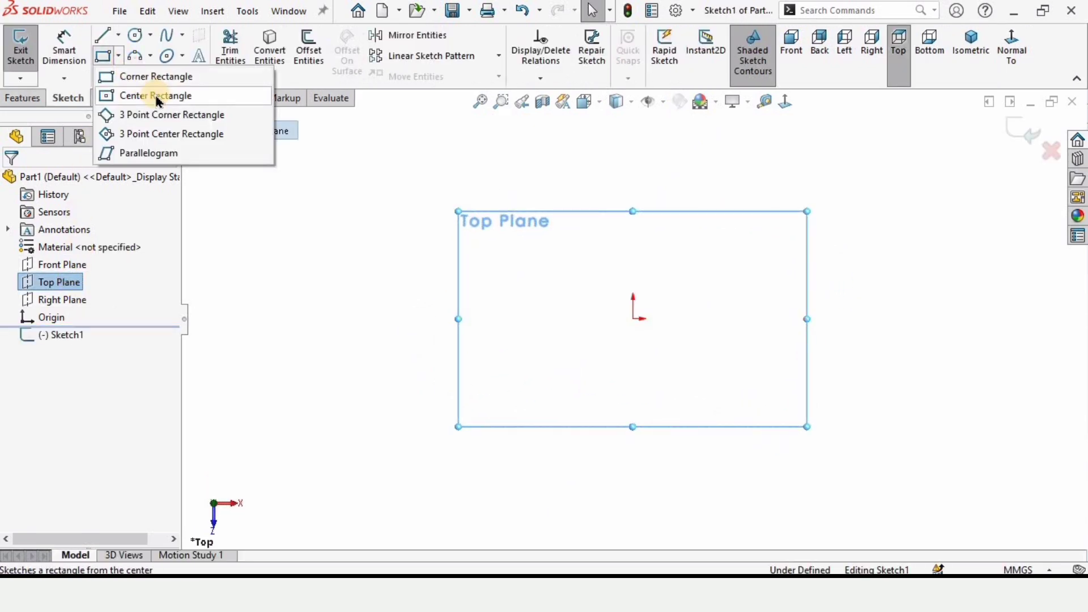
click(158, 97)
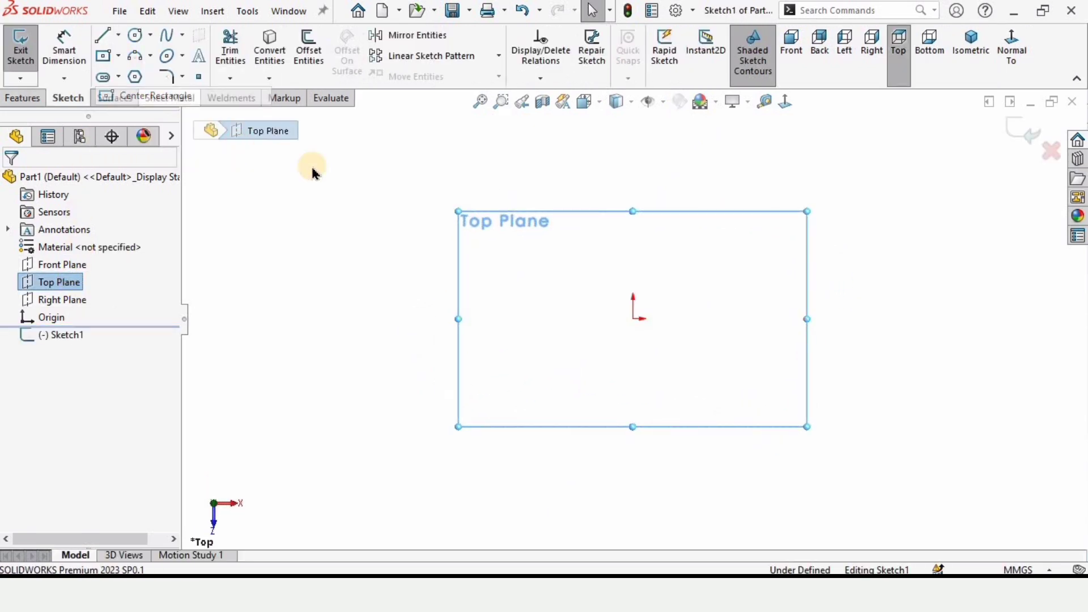
click(633, 318)
click(509, 207)
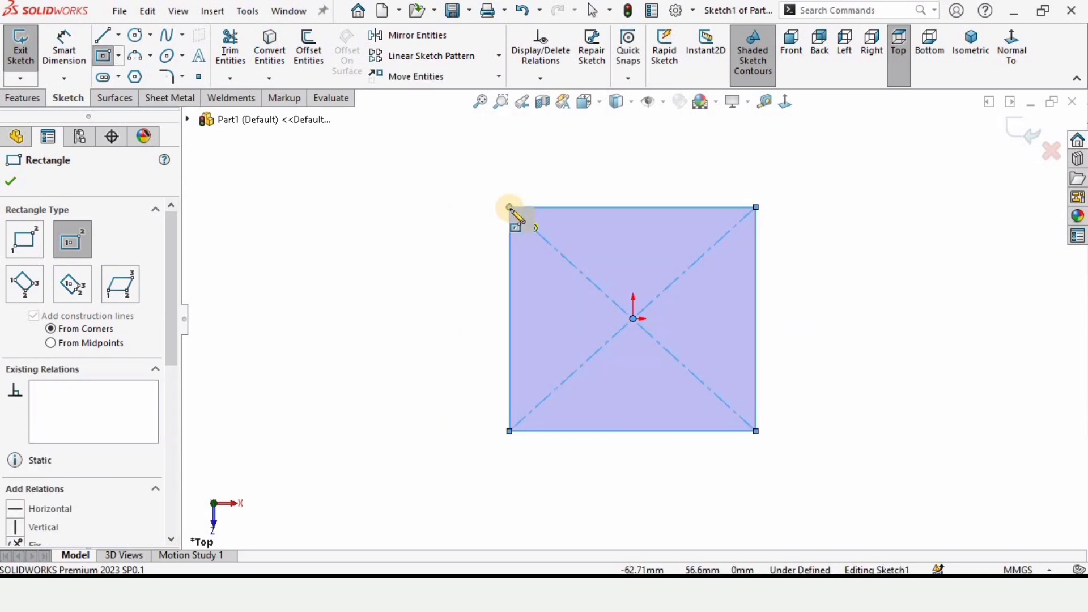
key(Escape)
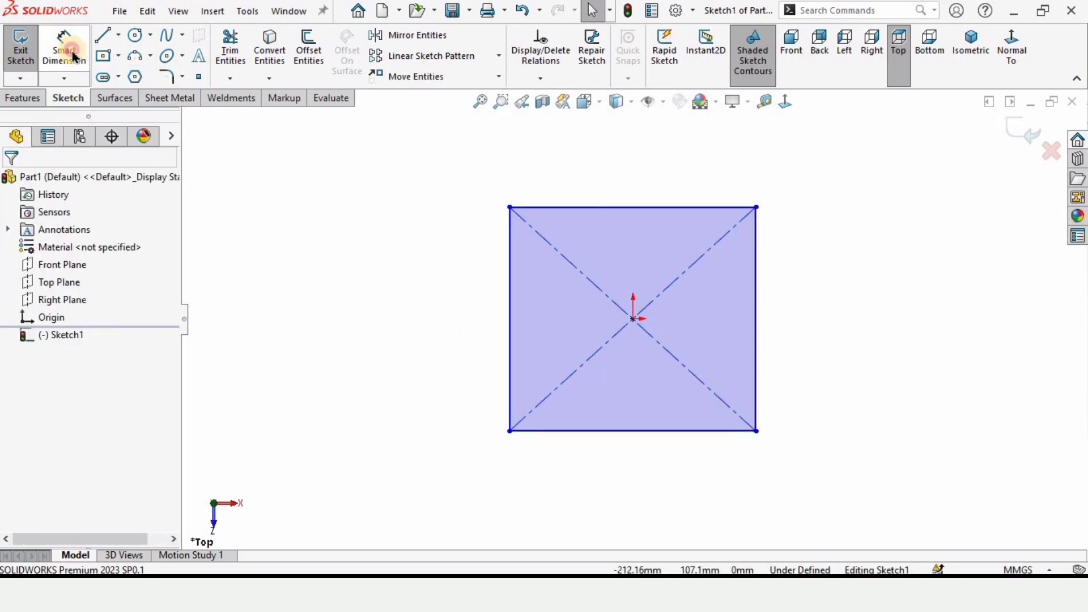
Step: Dimension the rectangle to 55 mm wide and 100 mm tall
click(64, 51)
click(596, 207)
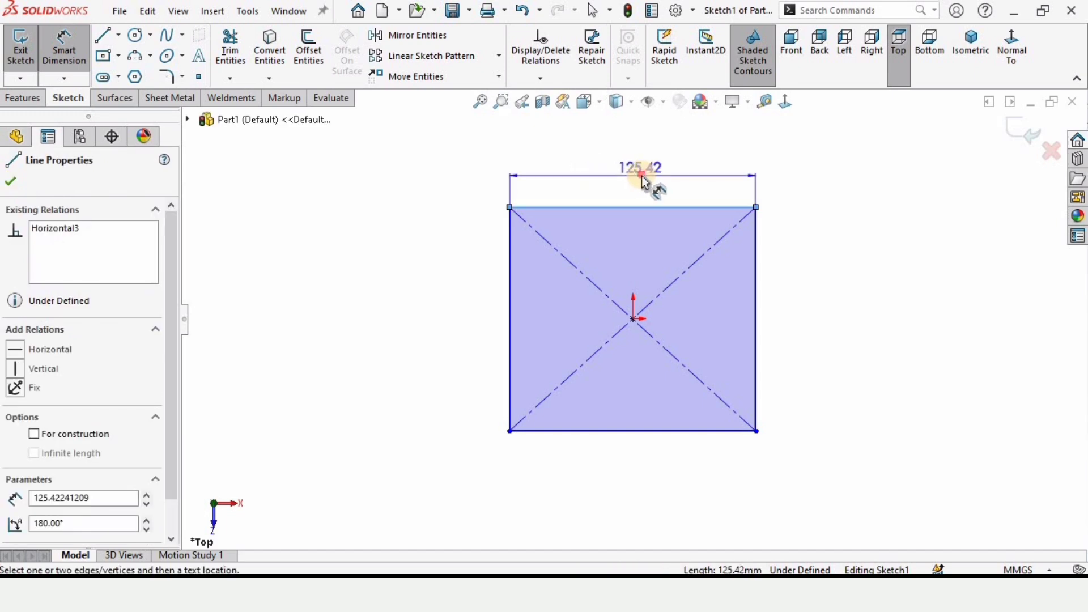
click(645, 182)
text(55)
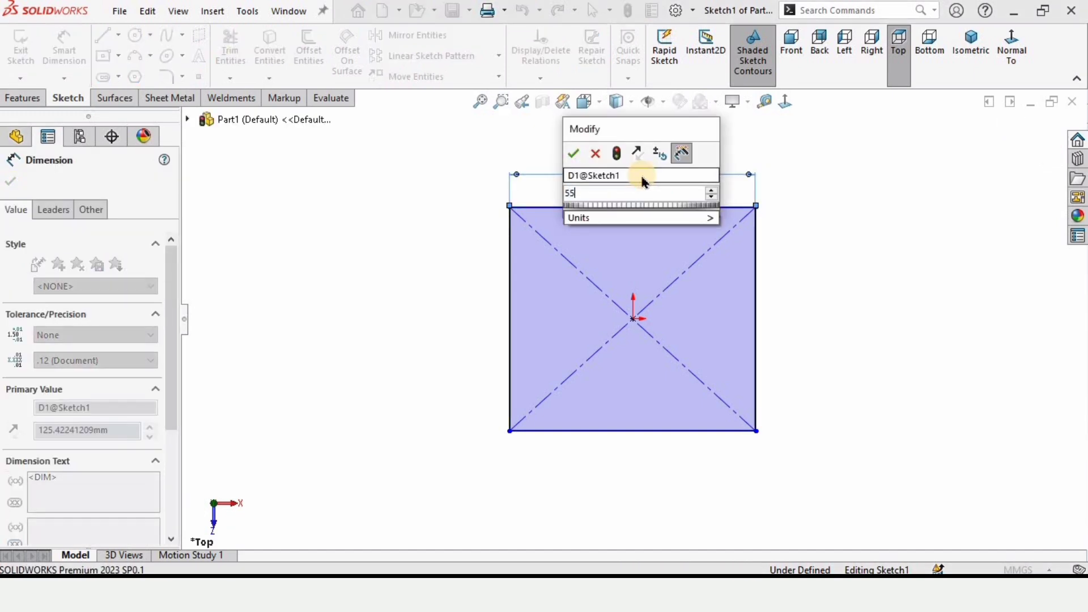
key(Return)
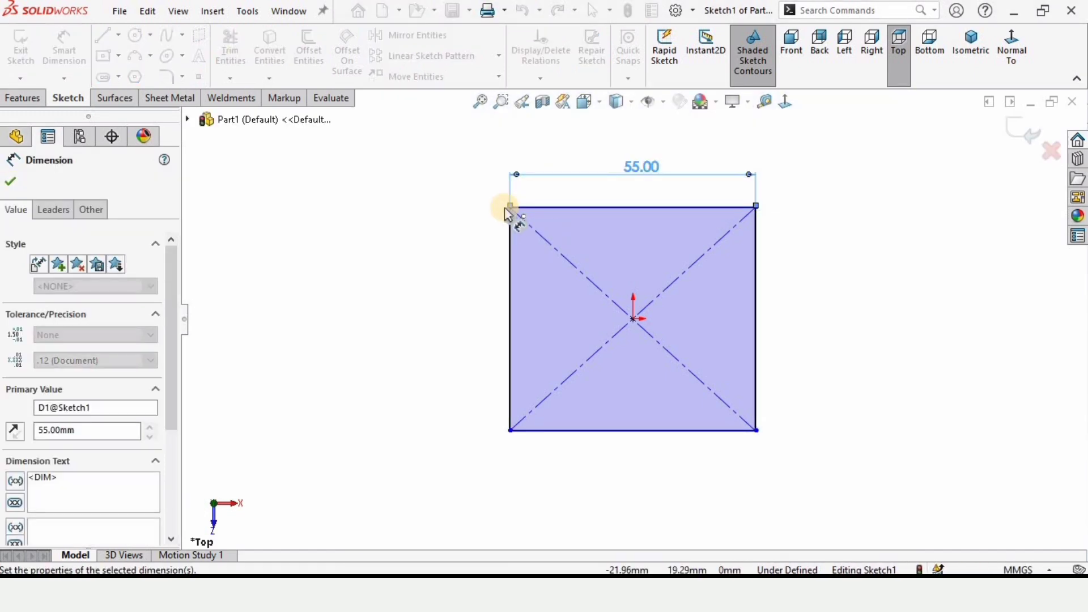
click(476, 262)
click(469, 263)
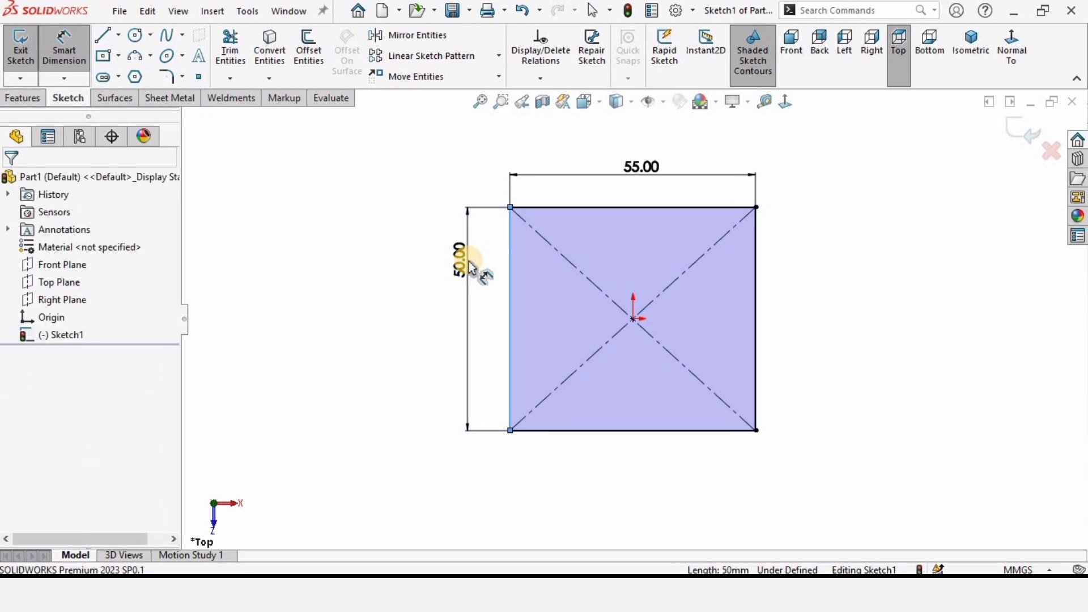
text(100)
key(Return)
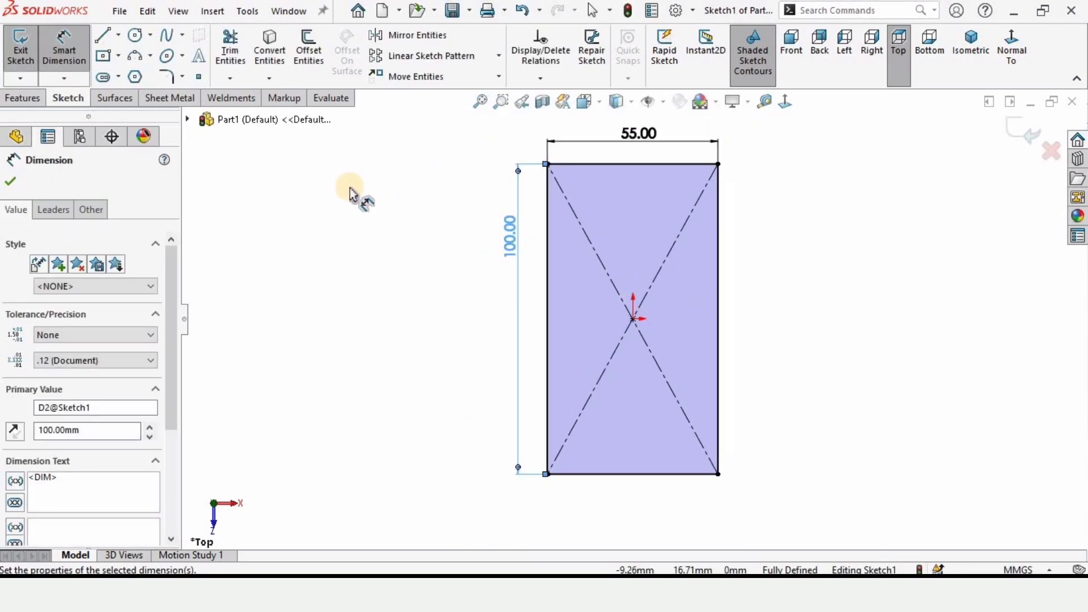
Step: Enable the Sheet Metal tools and make a 3 mm Base Flange from the rectangle
right_click(71, 103)
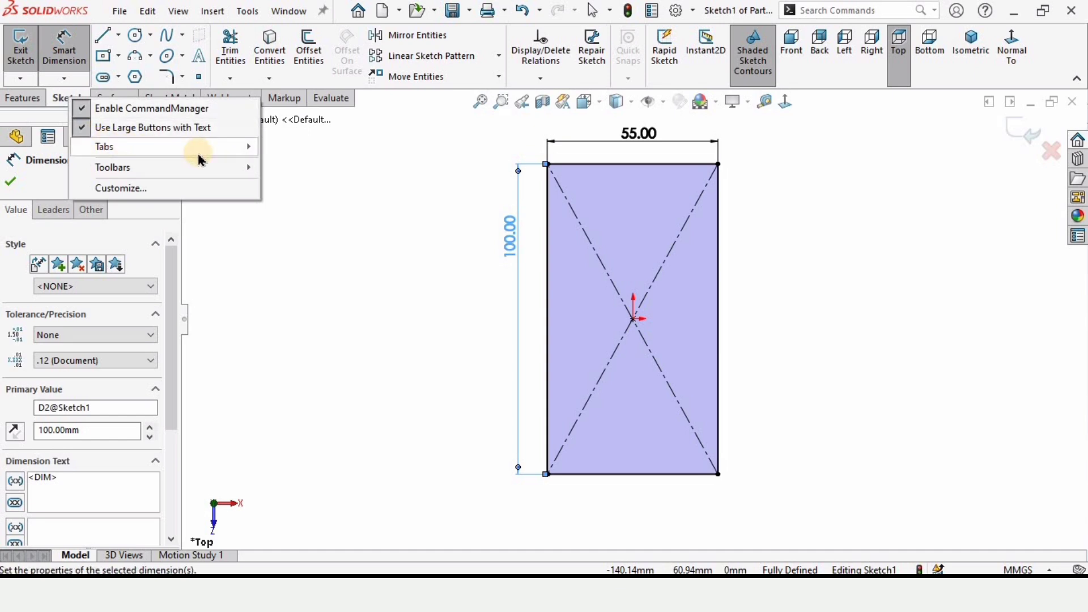
mouse_move(198, 148)
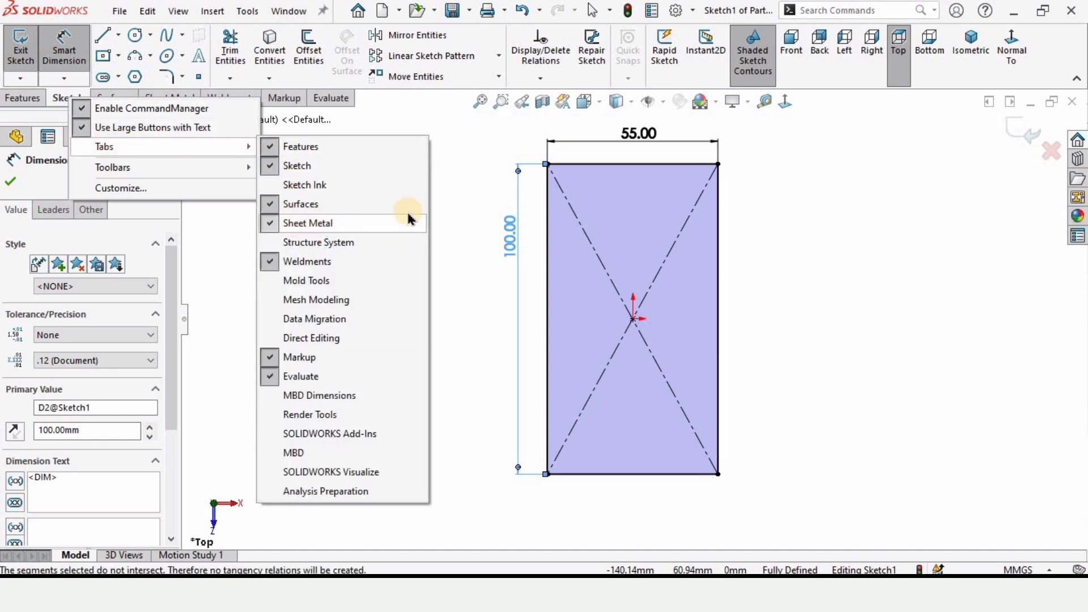
click(444, 179)
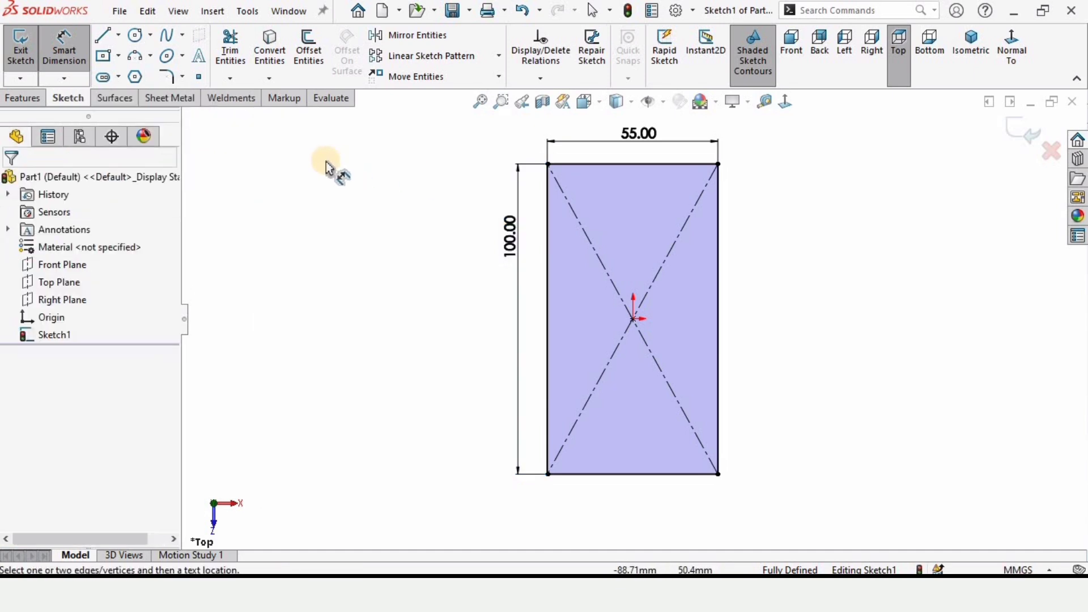
click(169, 100)
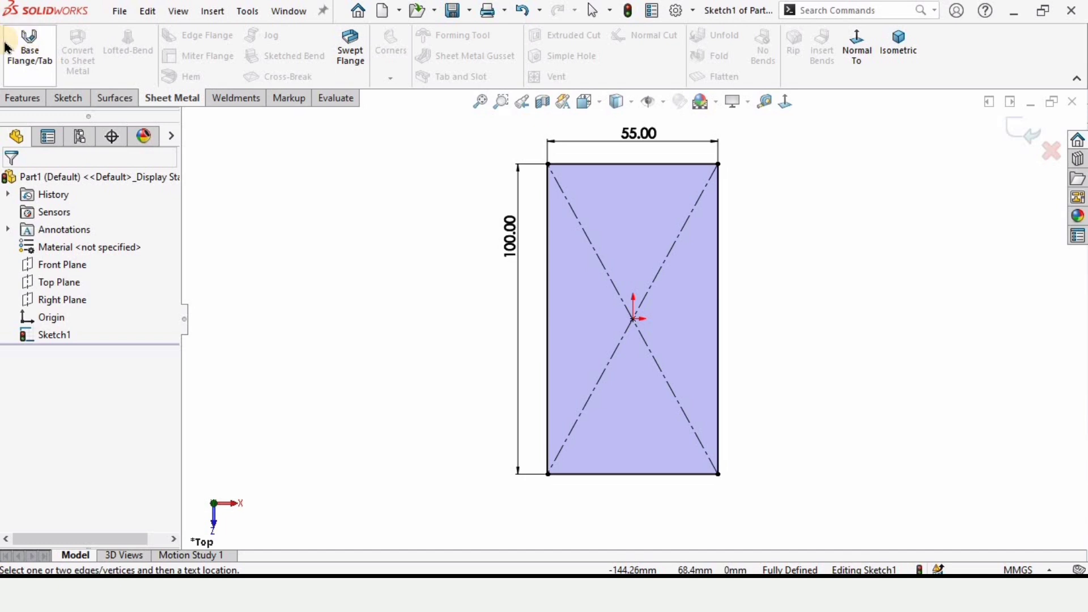
click(24, 50)
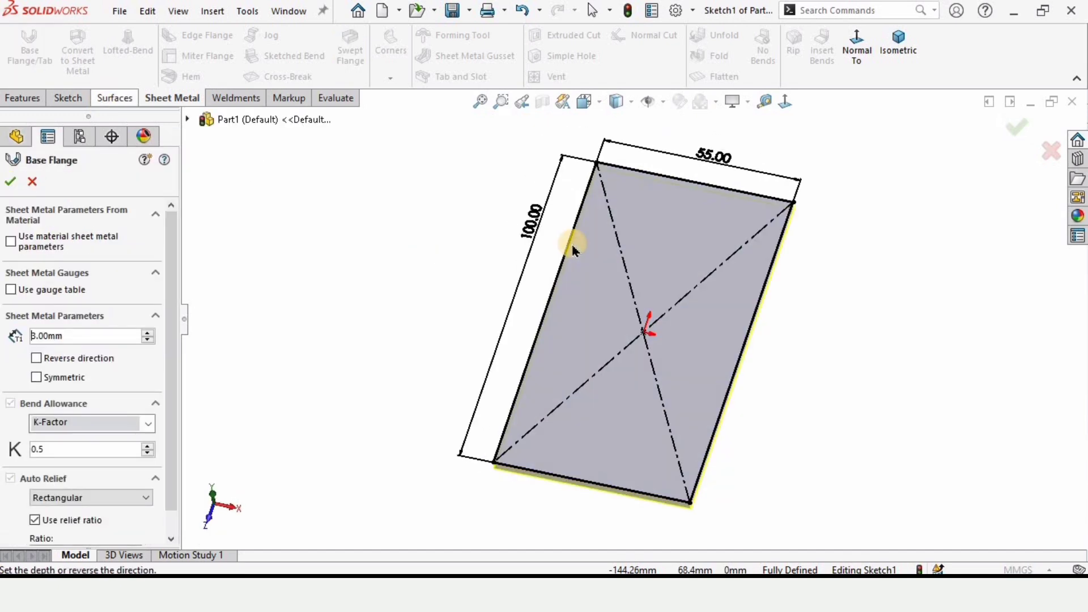
scroll(635, 436, down, 5)
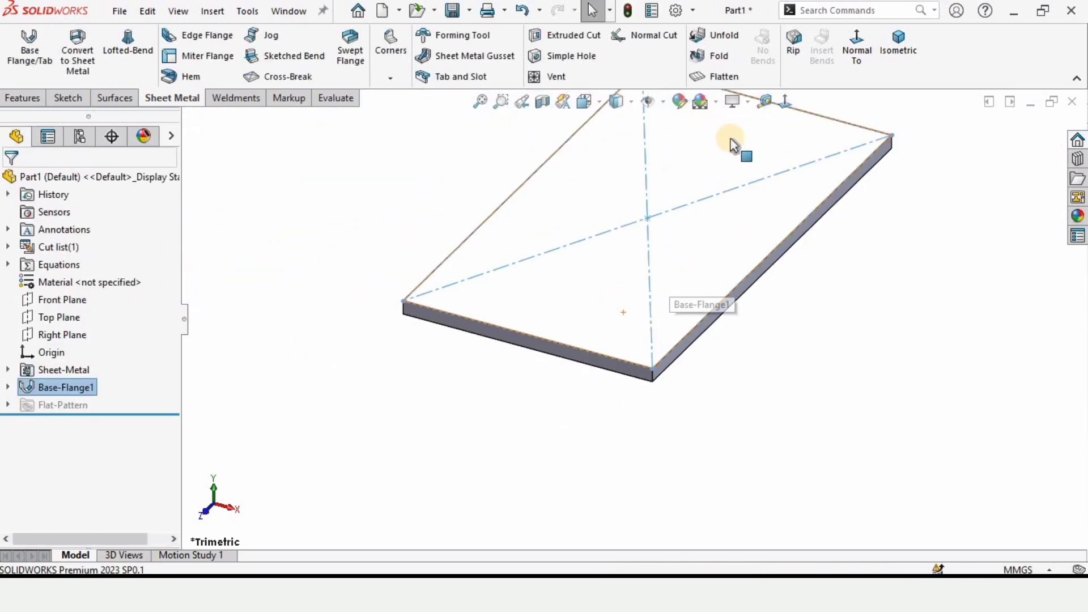
Step: Drag the chromium plate appearance from Appearances > Metal > Chrome onto the plate
scroll(731, 139, down, 1)
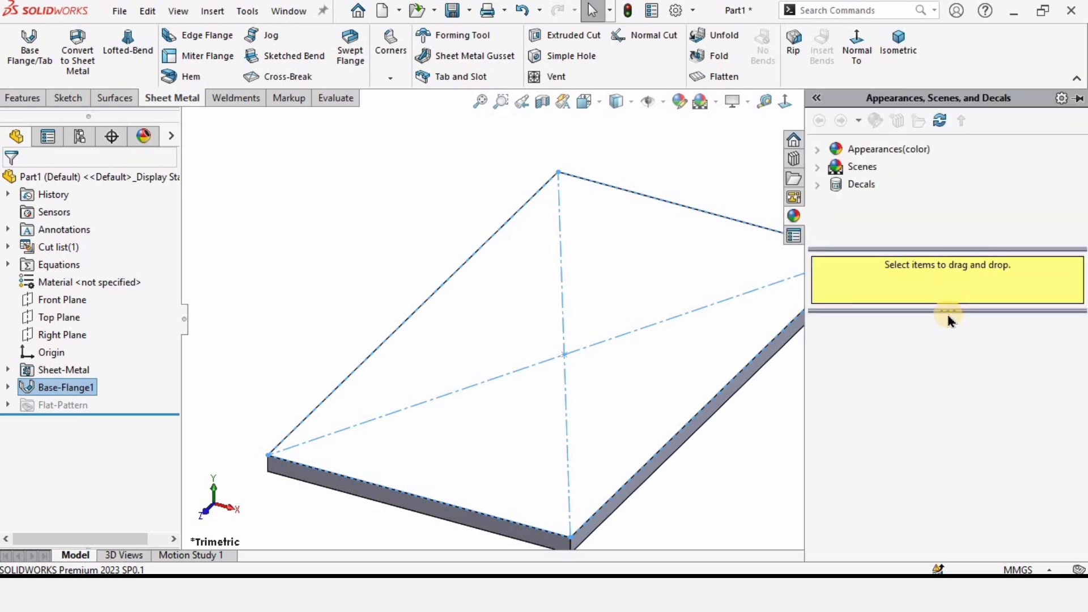
click(817, 150)
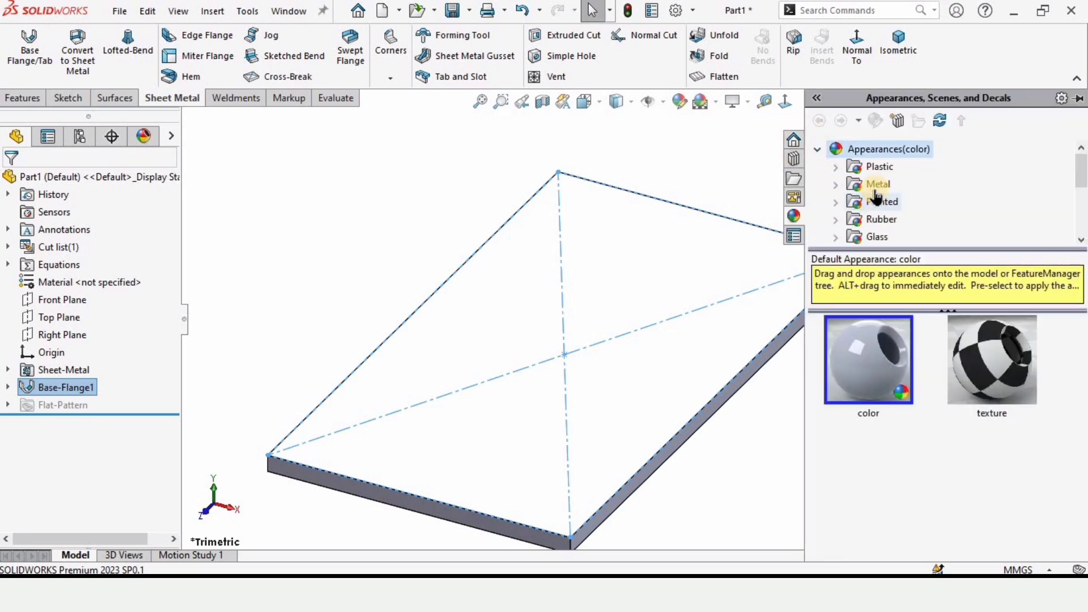
click(836, 184)
click(894, 186)
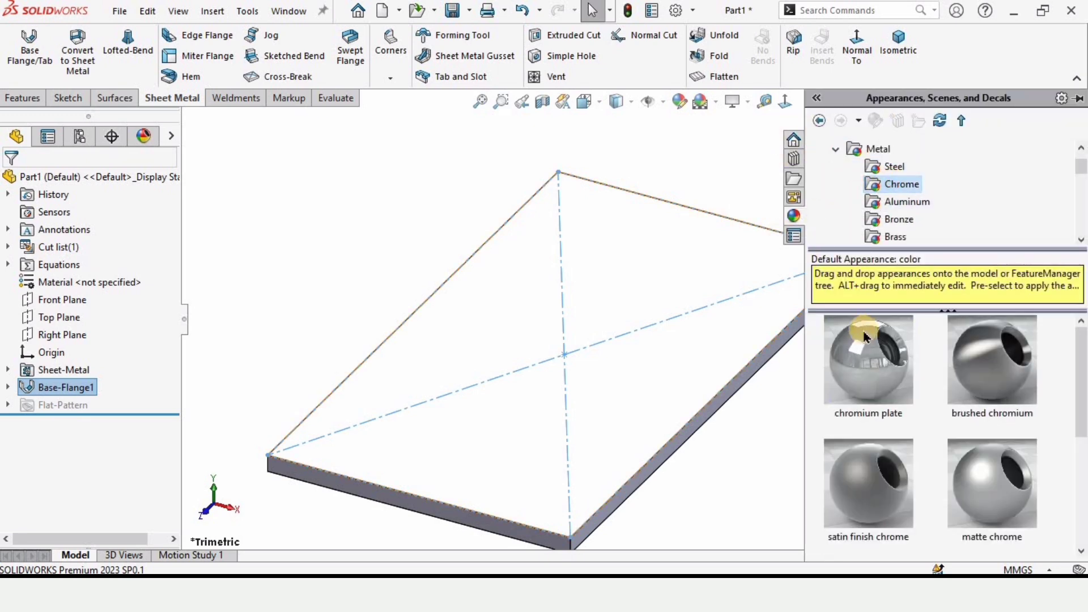
drag(865, 336, 669, 348)
middle_drag(461, 308, 377, 212)
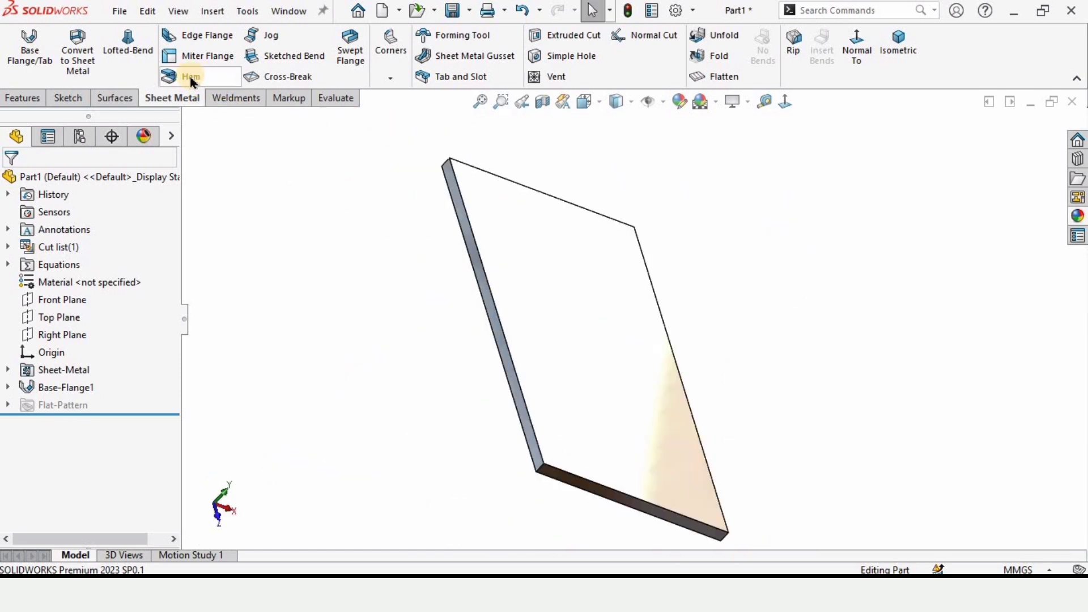
Step: Start a Hem on the plate's long edge and choose the Rolled type
click(210, 73)
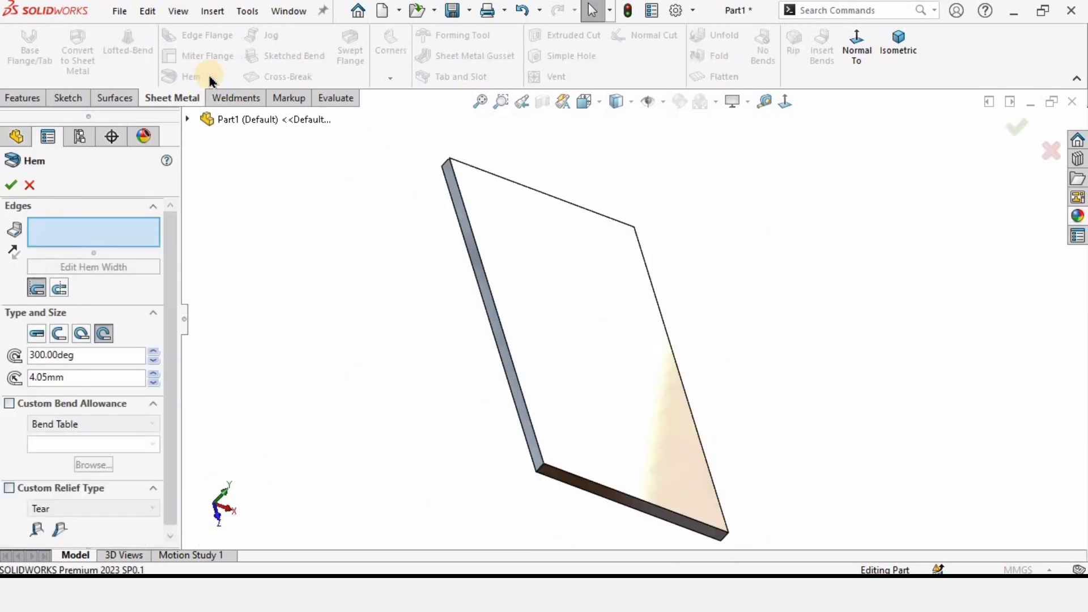
middle_drag(802, 372, 699, 366)
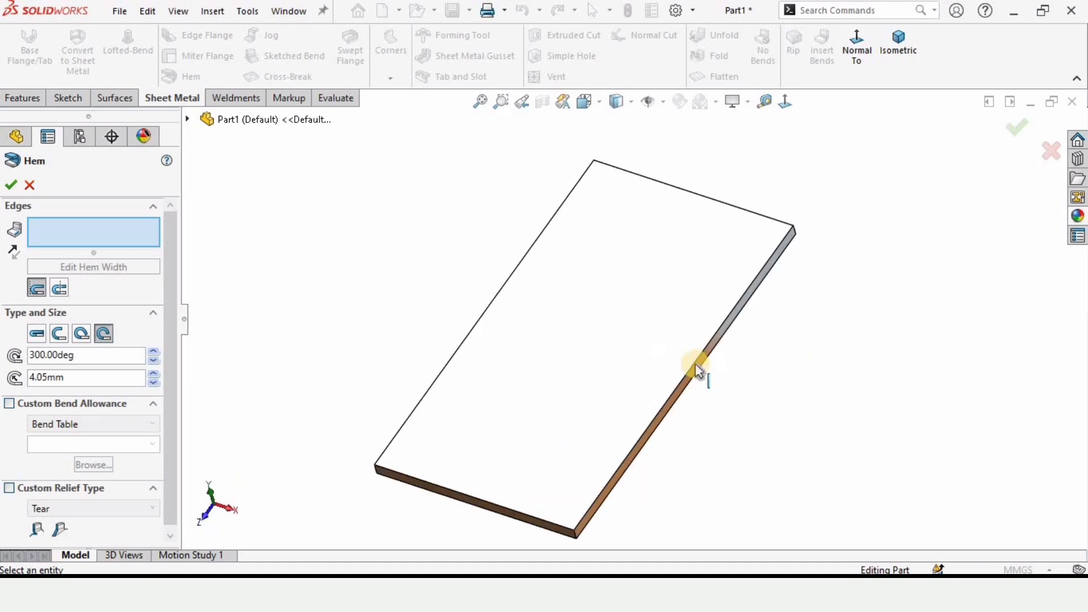
scroll(678, 350, down, 5)
scroll(660, 384, up, 4)
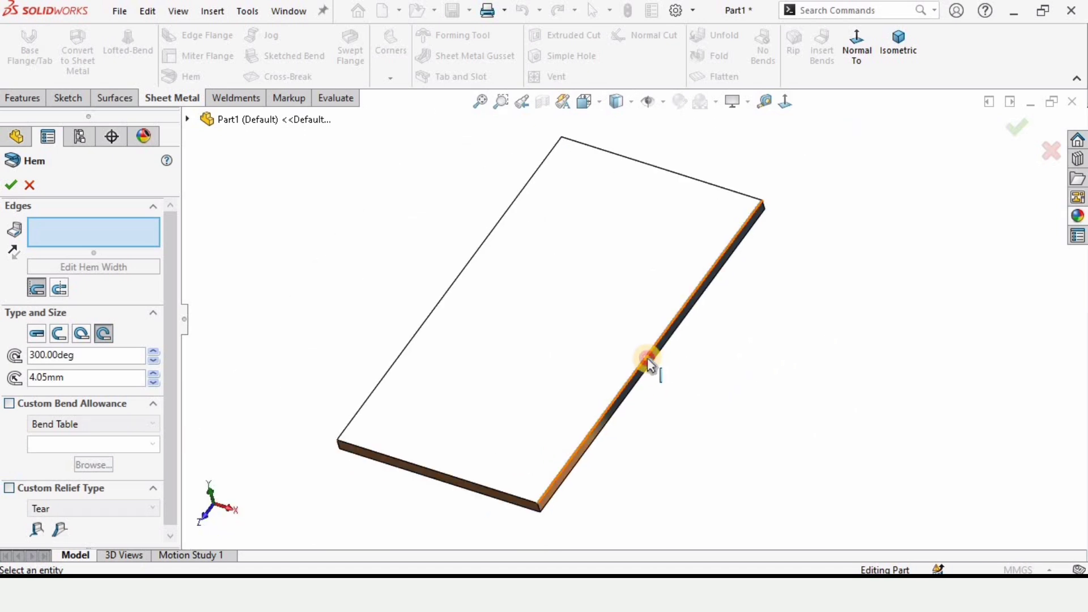
click(648, 364)
scroll(691, 323, down, 3)
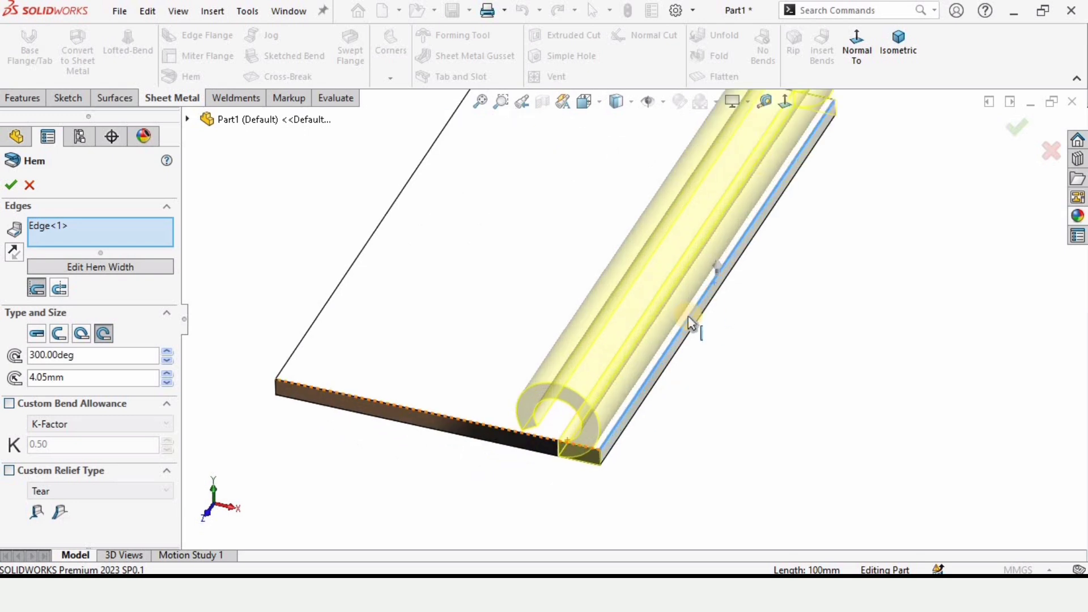
click(39, 334)
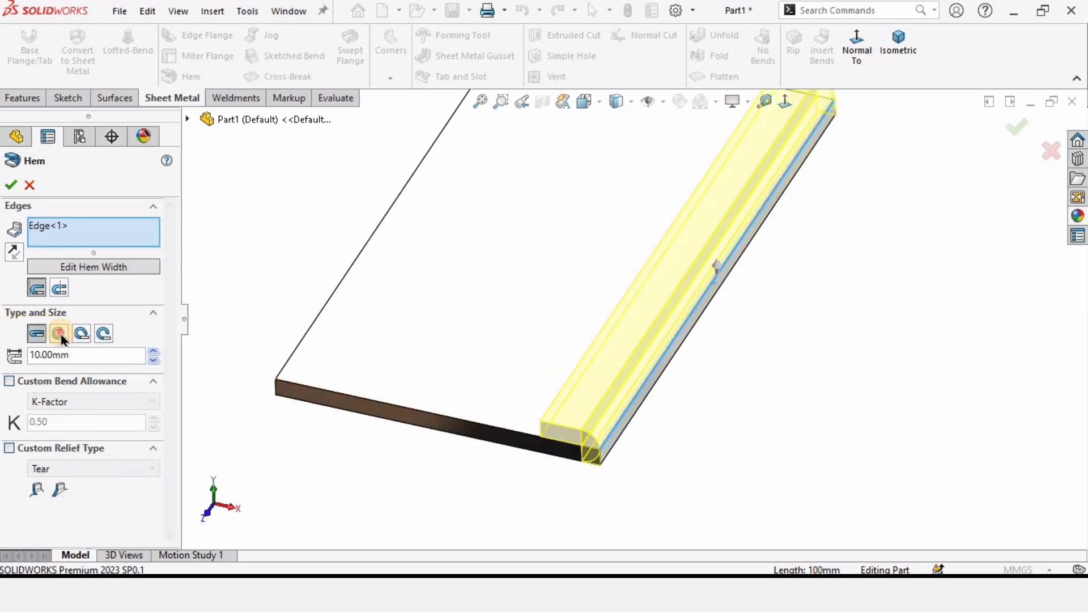
click(82, 333)
click(103, 334)
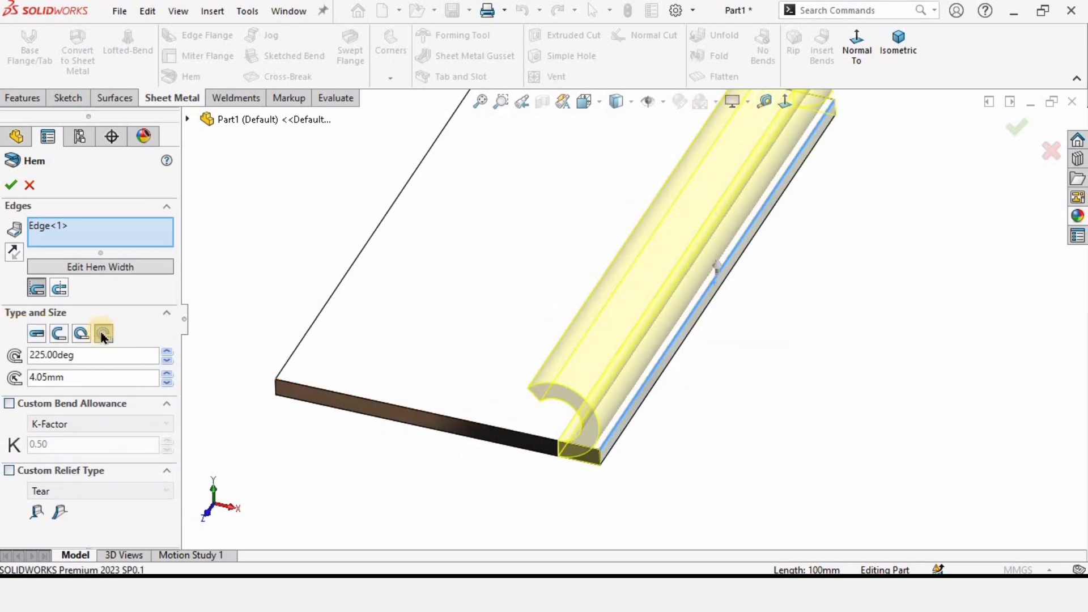
Step: Set the hem angle to 300 degrees and keep its size at 4.05 mm
middle_drag(535, 466, 483, 347)
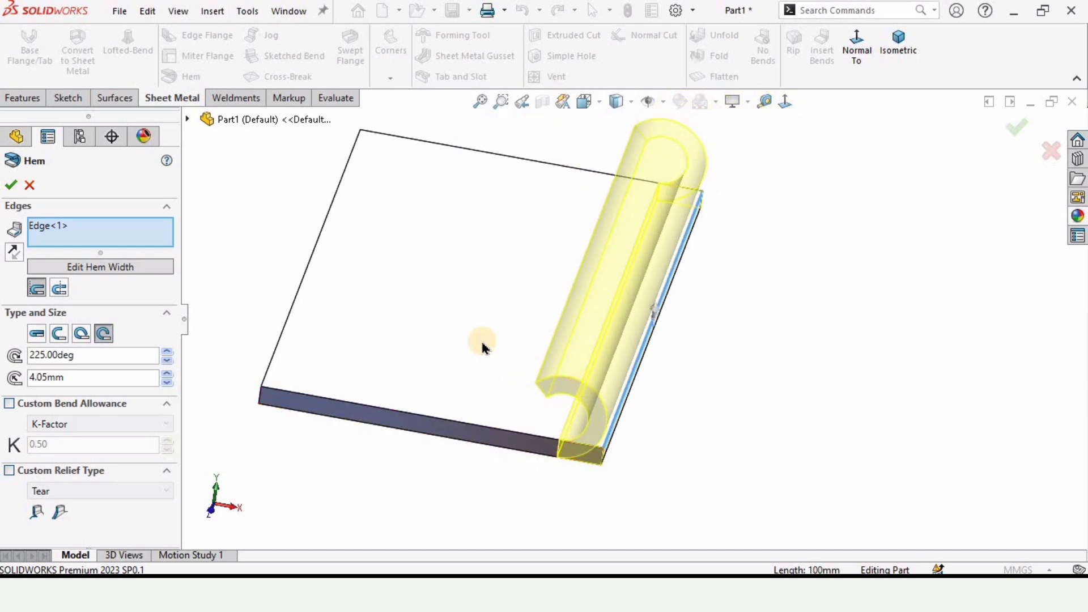
double_click(39, 356)
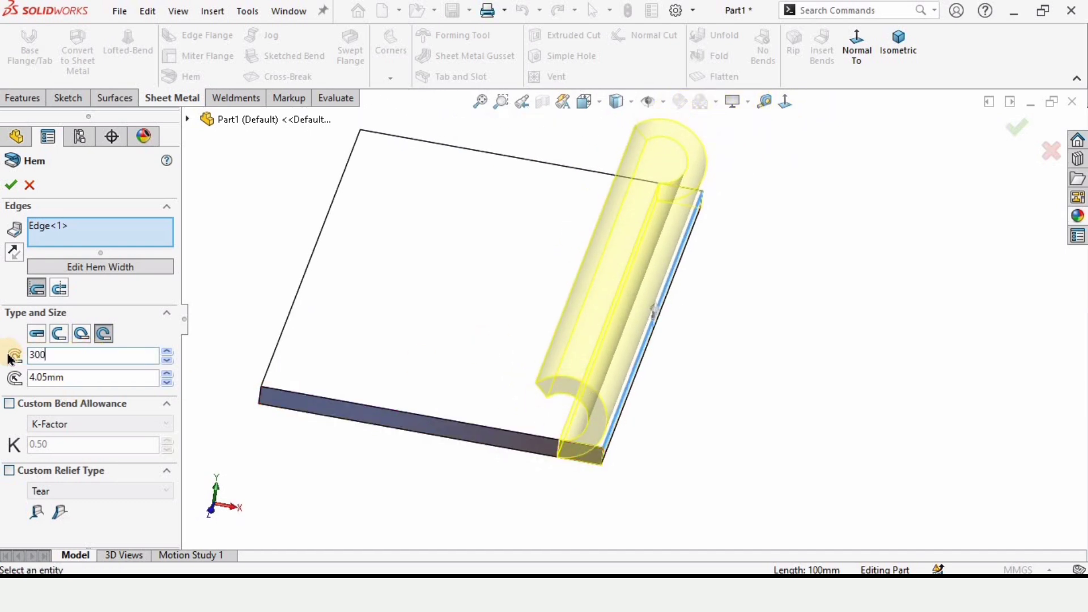
text(300)
key(Return)
middle_drag(559, 377, 419, 401)
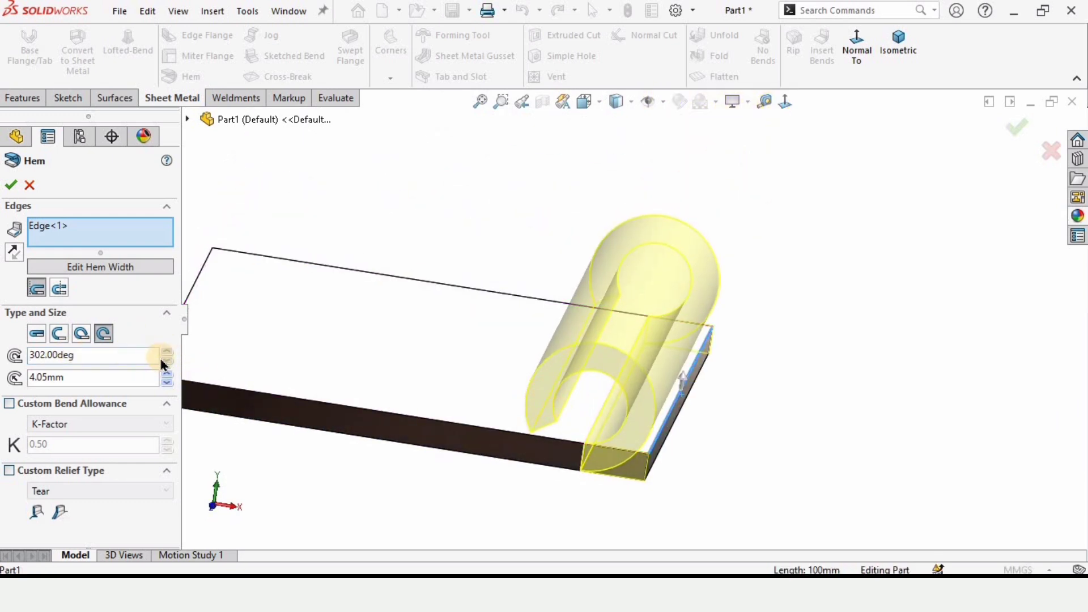
double_click(81, 379)
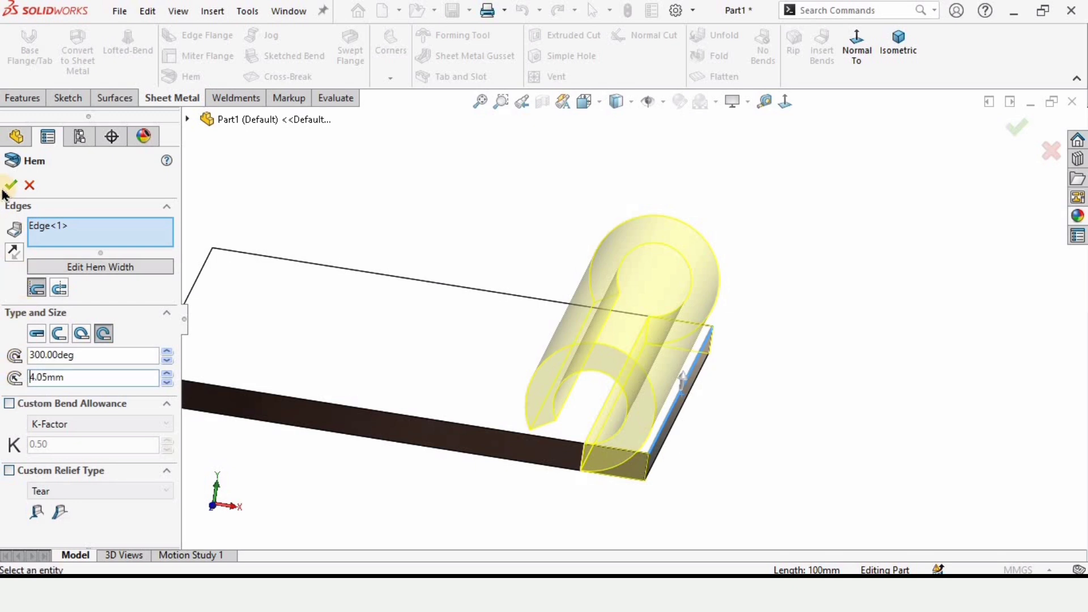
click(168, 373)
click(167, 383)
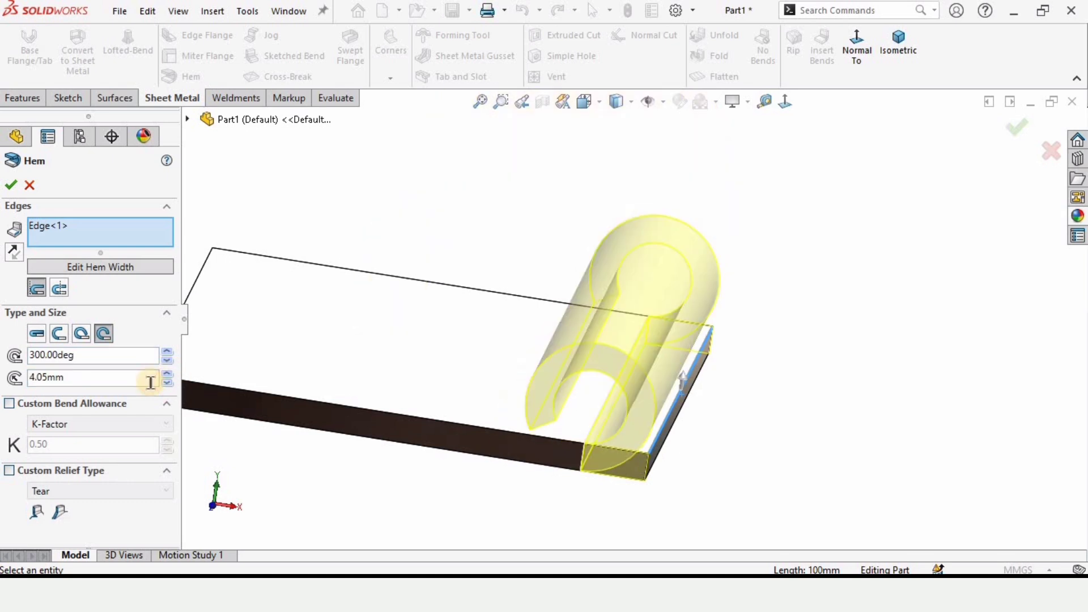
Step: Accept Hem1 and apply chromium plate to the whole part
click(11, 187)
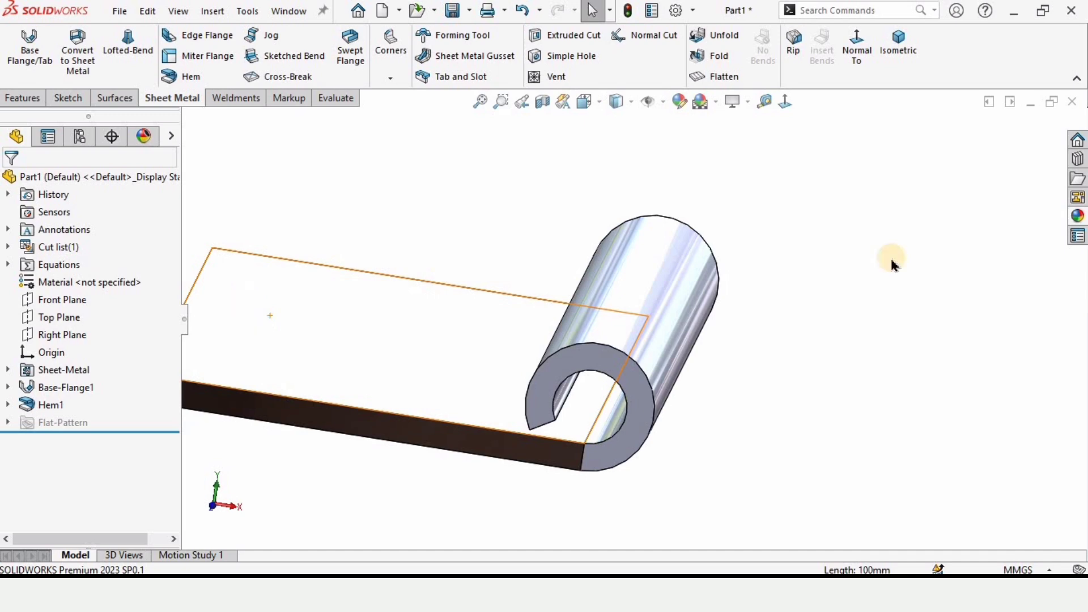
click(1078, 215)
double_click(872, 380)
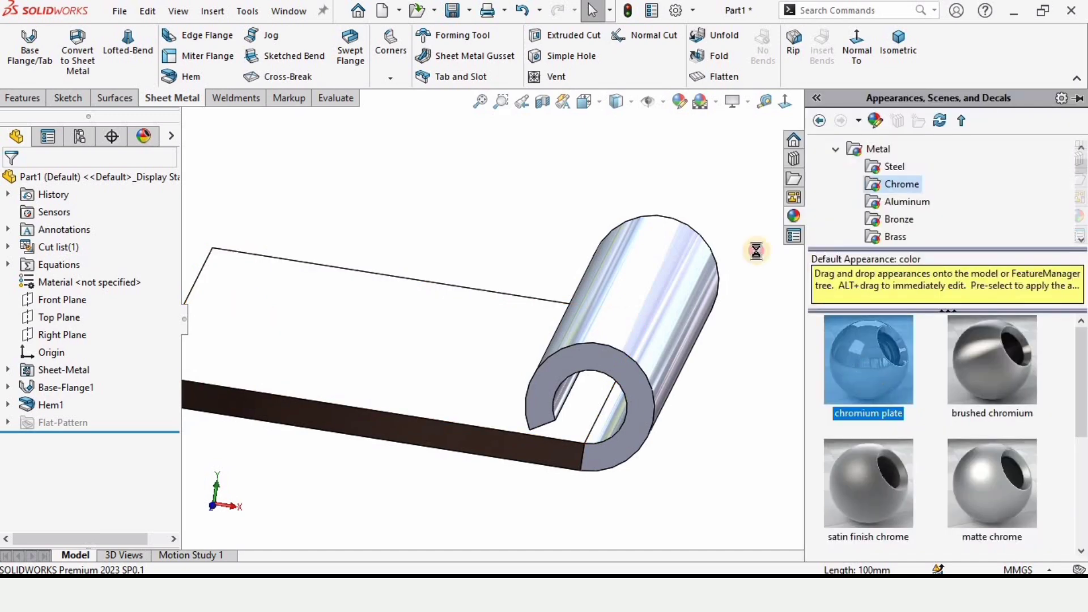
click(499, 176)
scroll(509, 323, up, 2)
middle_drag(522, 399, 488, 320)
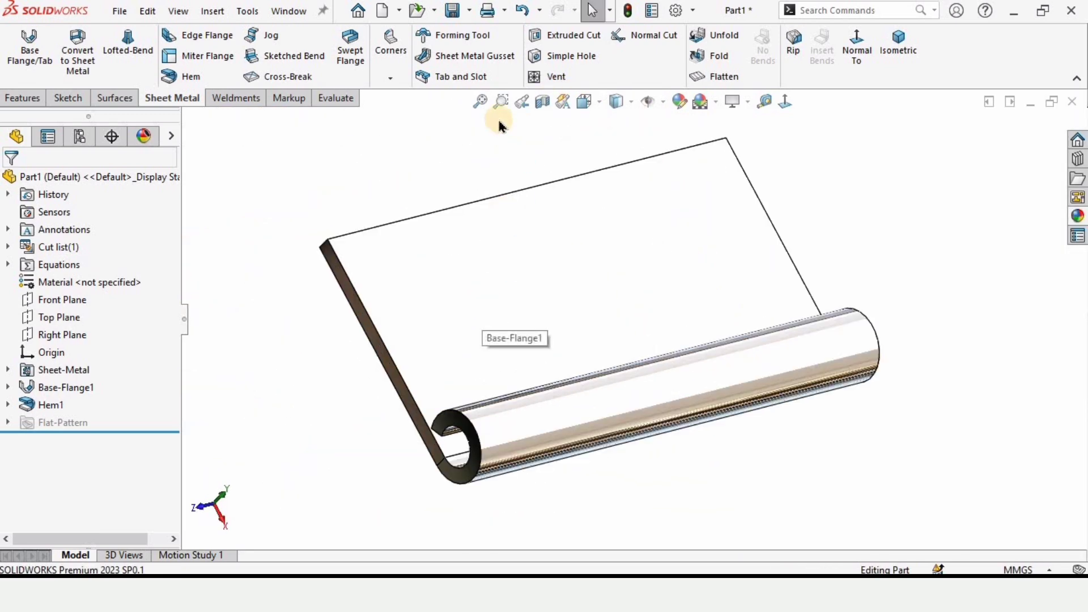
Step: Start a Break-Corner and select the top-right and top-left outer corner edges
click(393, 81)
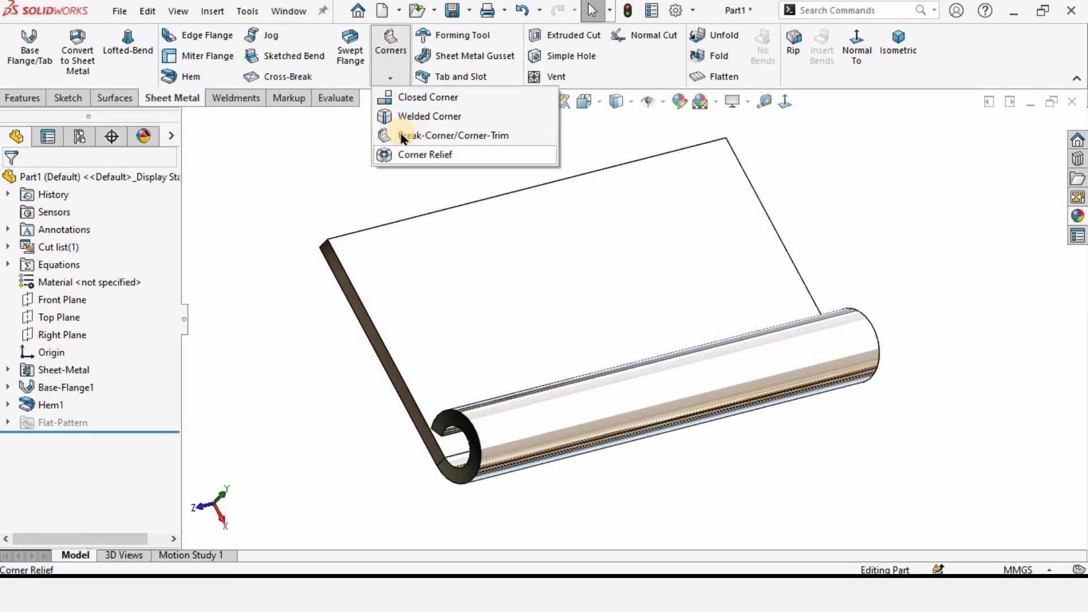
click(432, 137)
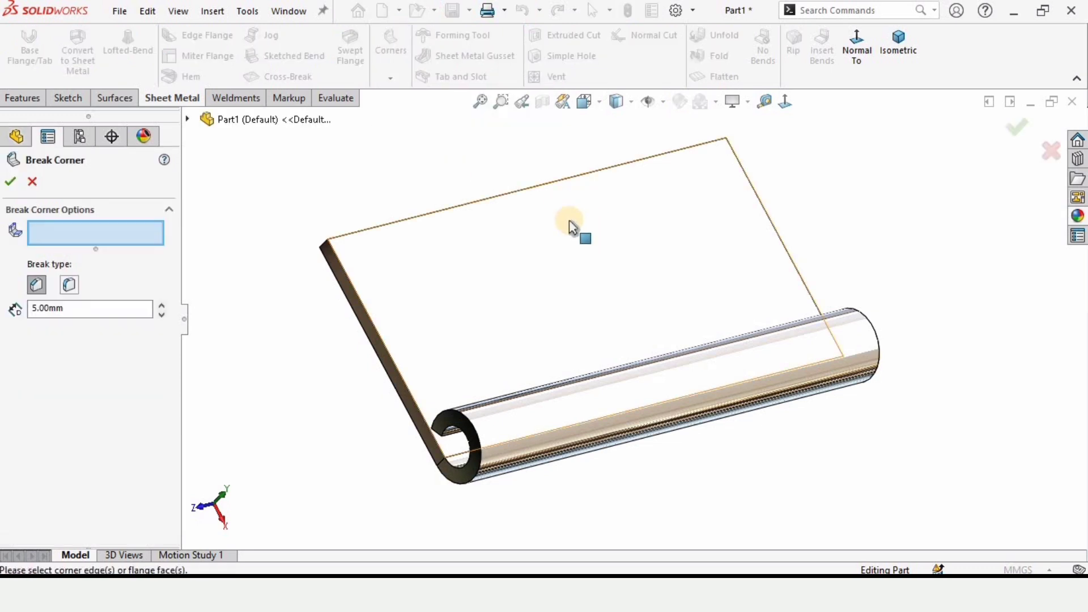
middle_drag(541, 245, 530, 303)
click(138, 229)
scroll(673, 177, up, 3)
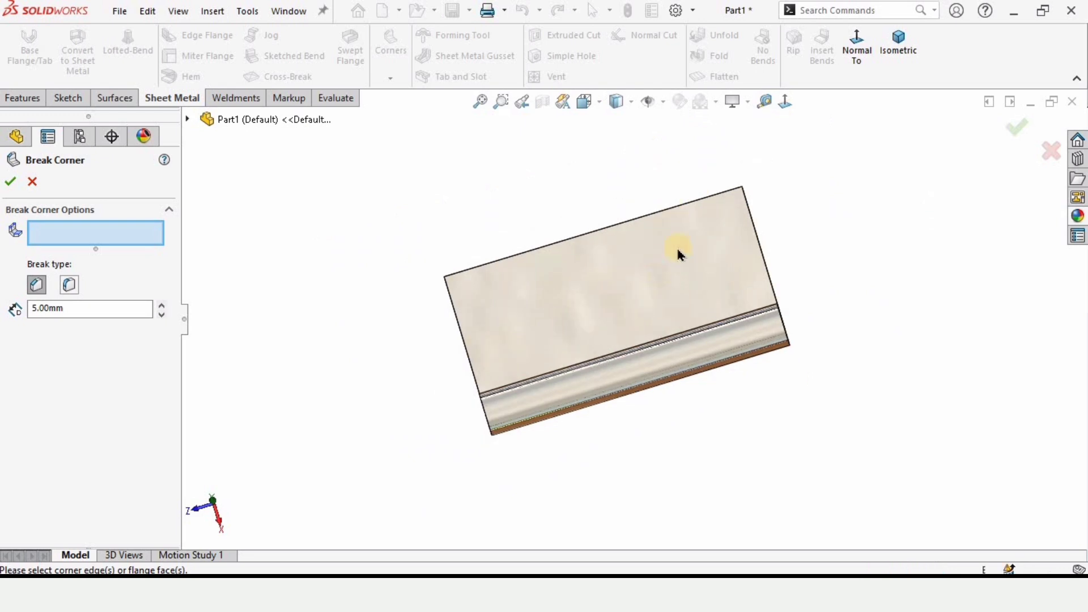
middle_drag(679, 249, 669, 283)
scroll(760, 233, down, 6)
middle_drag(759, 233, 739, 278)
click(778, 283)
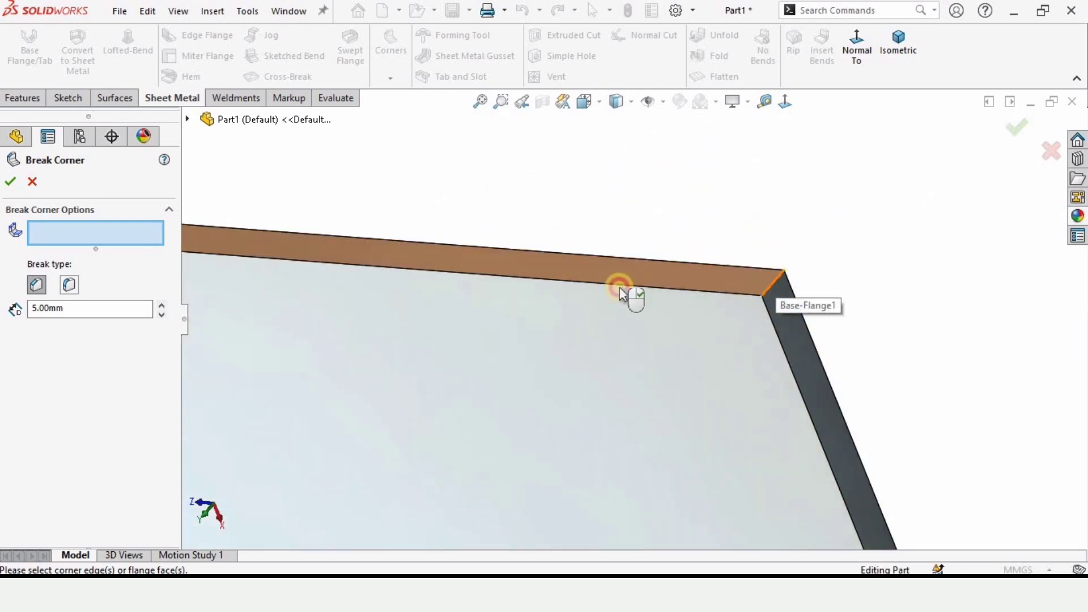
scroll(500, 389, up, 7)
scroll(402, 294, up, 5)
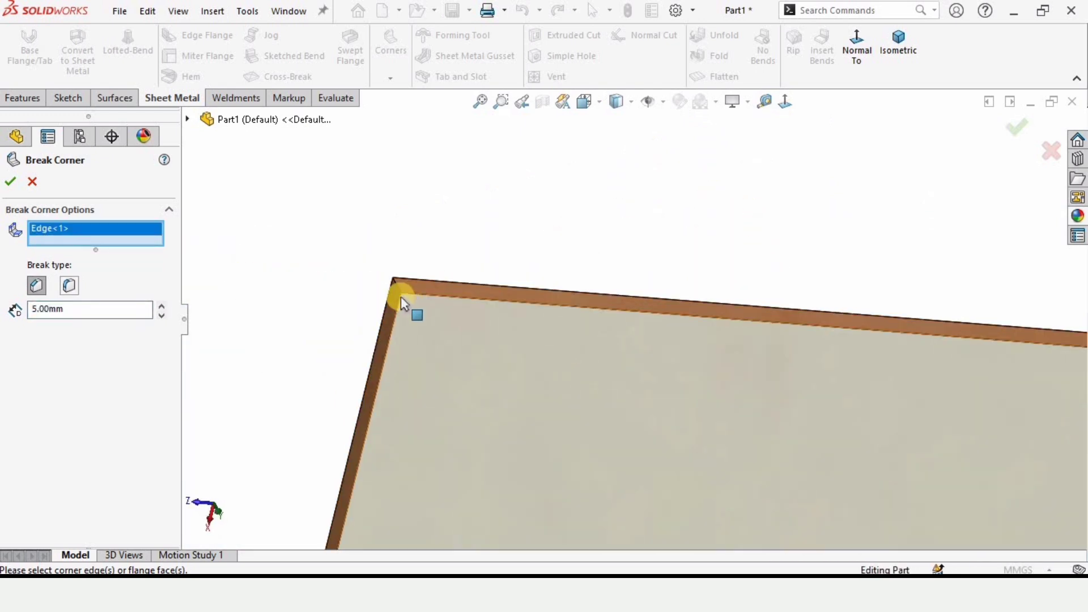
click(400, 291)
Step: Set the corner break to a 10 mm fillet and confirm
scroll(743, 414, down, 5)
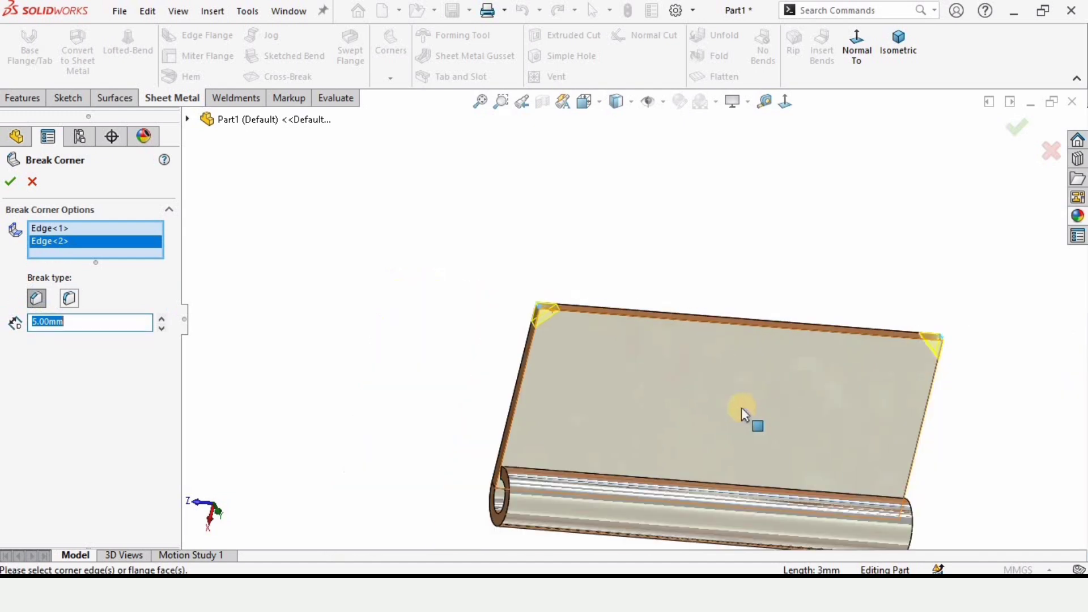
scroll(723, 442, up, 4)
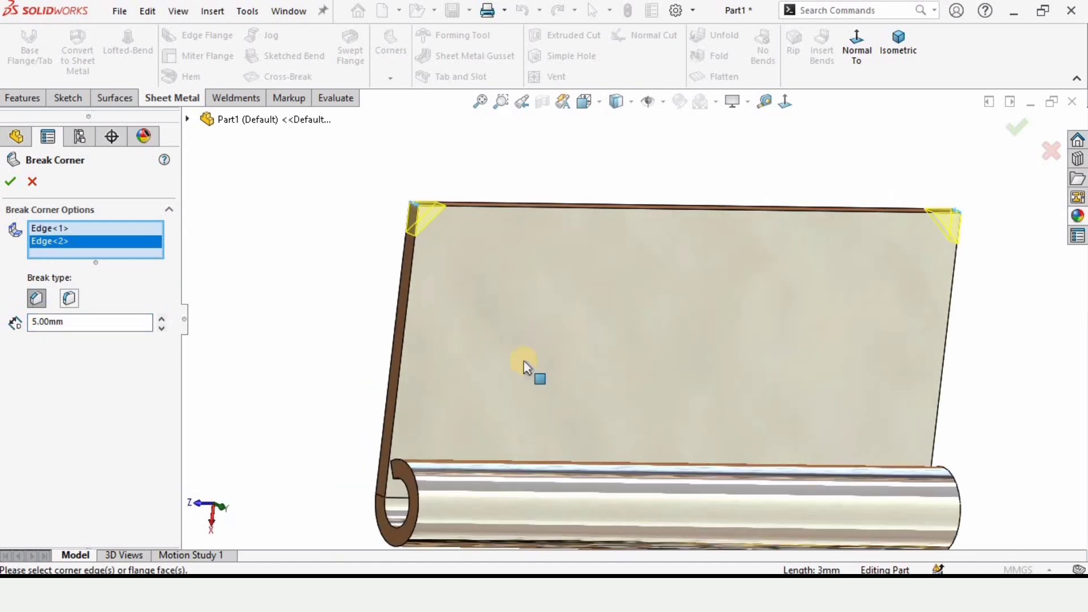
click(69, 298)
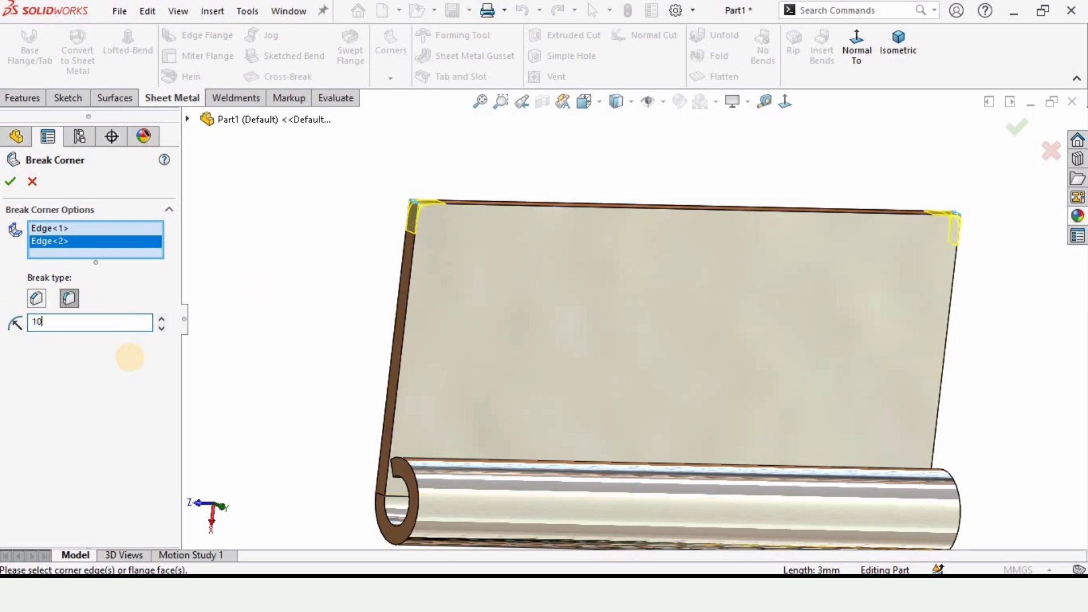
key(Return)
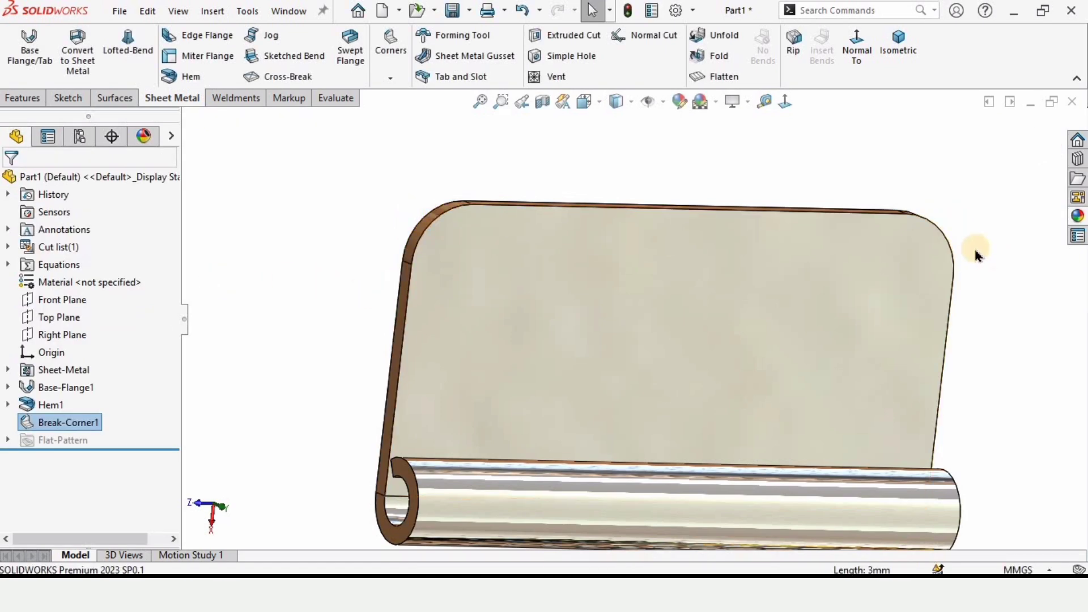
Step: Open a sketch on the base flange face
middle_drag(777, 340, 683, 339)
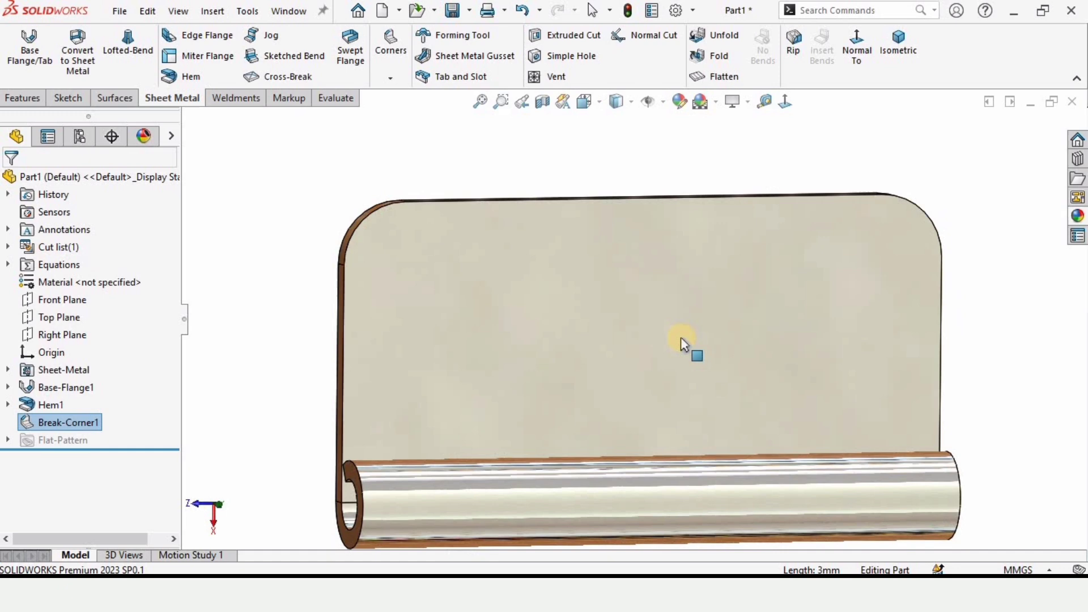
click(577, 287)
click(655, 235)
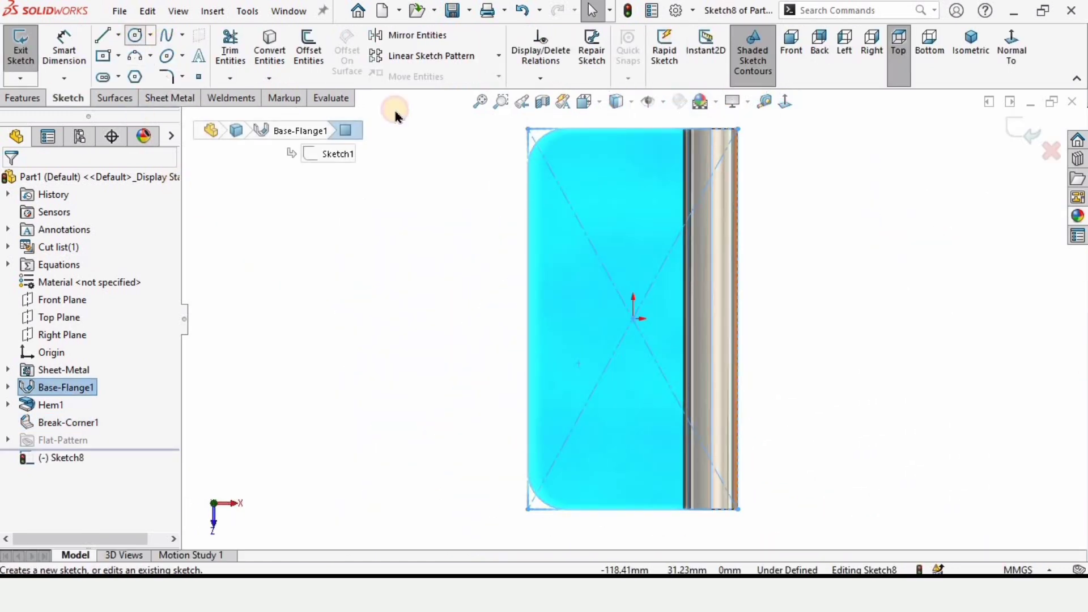
scroll(525, 149, down, 3)
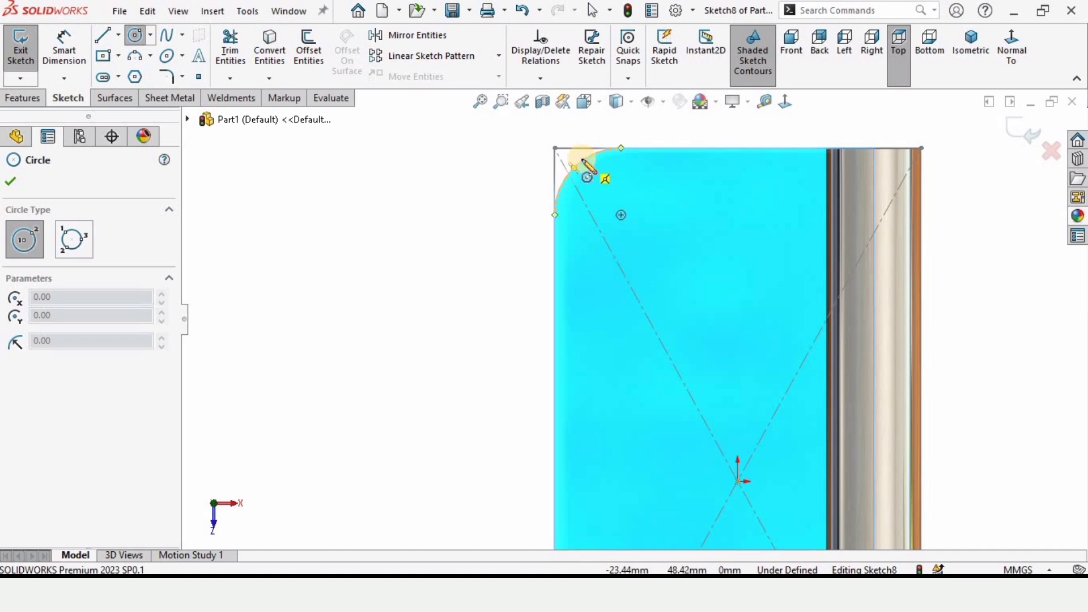
Step: Draw three circles at the top corner-arc centre, the origin, and the bottom corner-arc centre
click(621, 215)
click(616, 191)
scroll(669, 397, up, 3)
scroll(705, 436, down, 2)
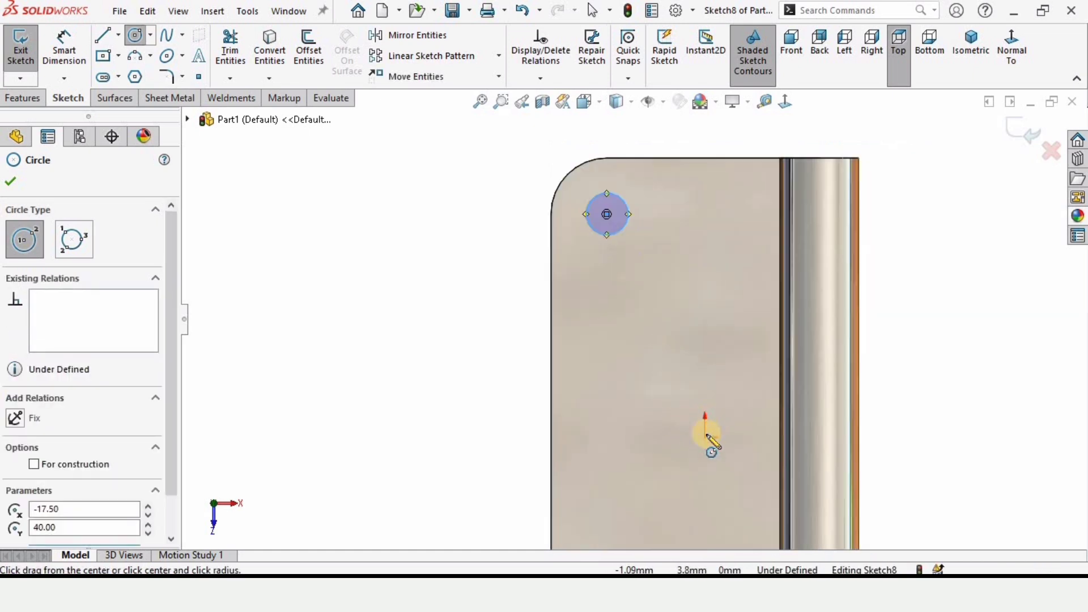
click(705, 437)
click(712, 399)
scroll(632, 456, up, 2)
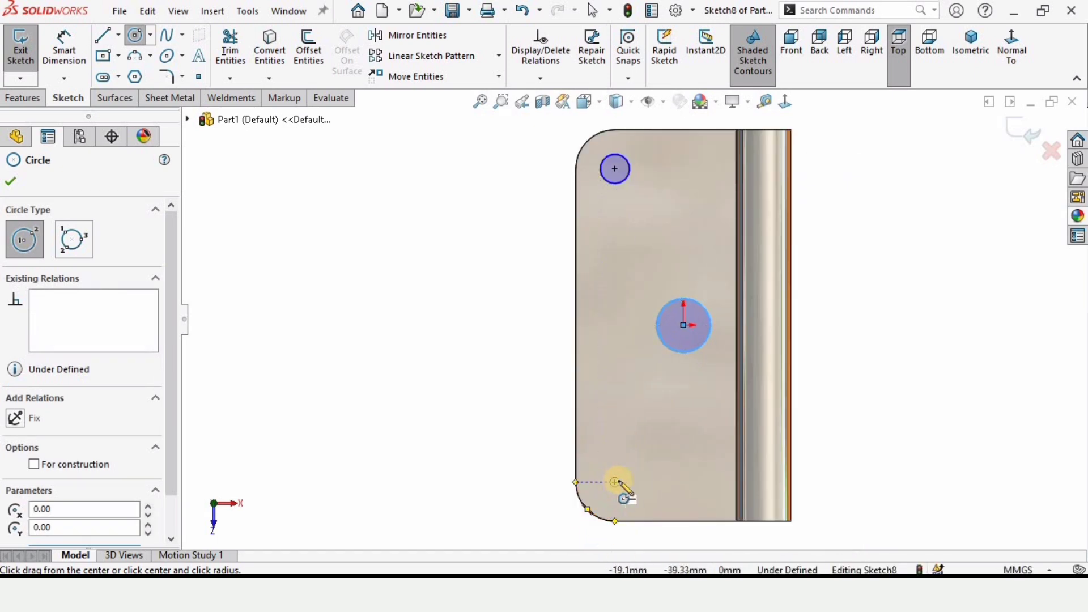
click(615, 483)
click(602, 469)
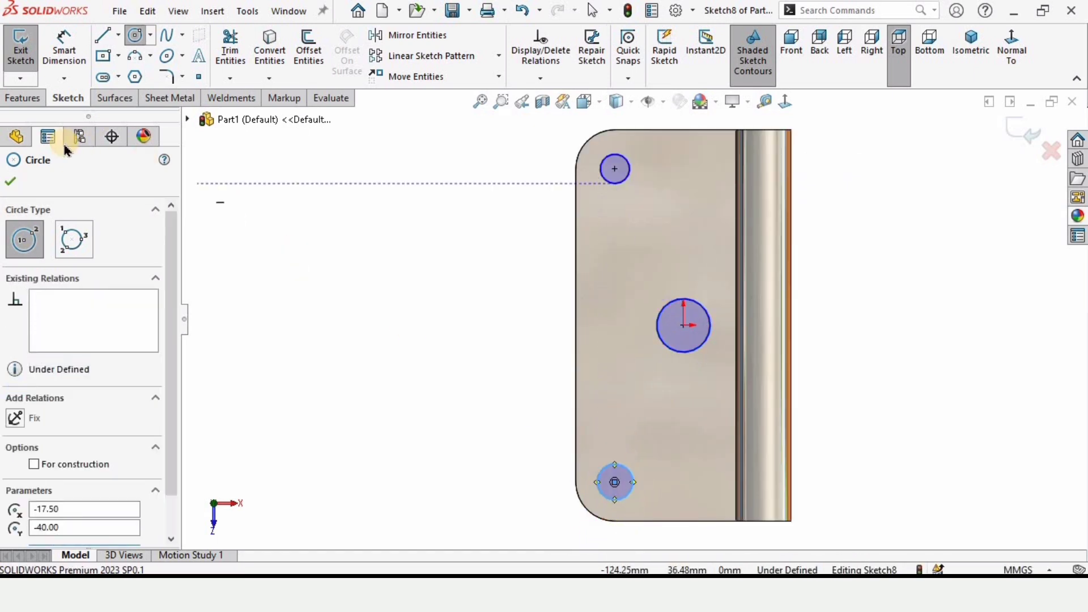
click(12, 181)
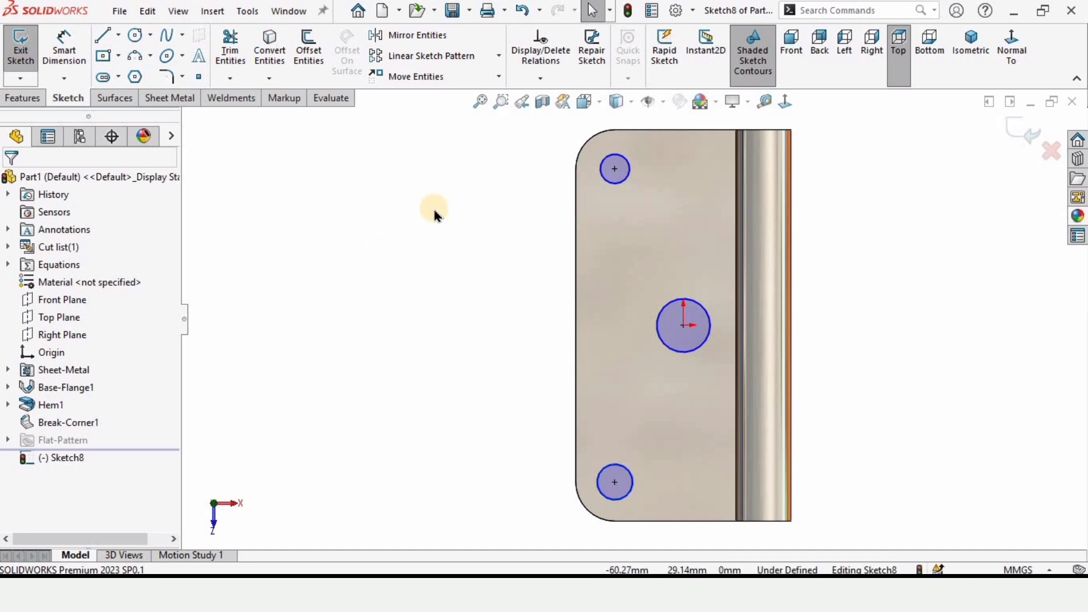
Step: Dimension the top-left circle to a 5 mm diameter
click(66, 63)
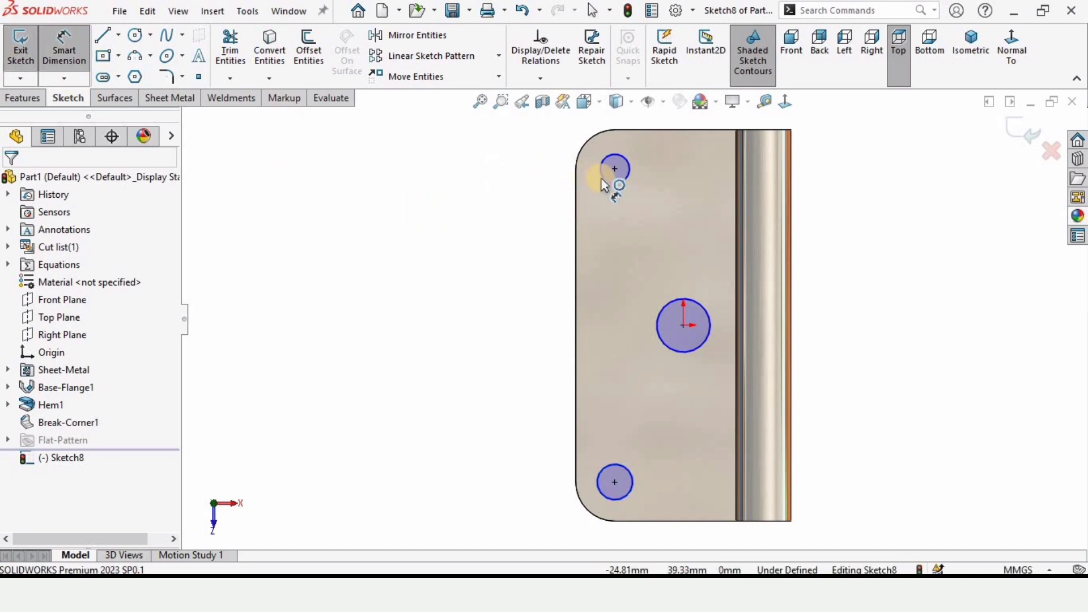
click(581, 181)
click(490, 257)
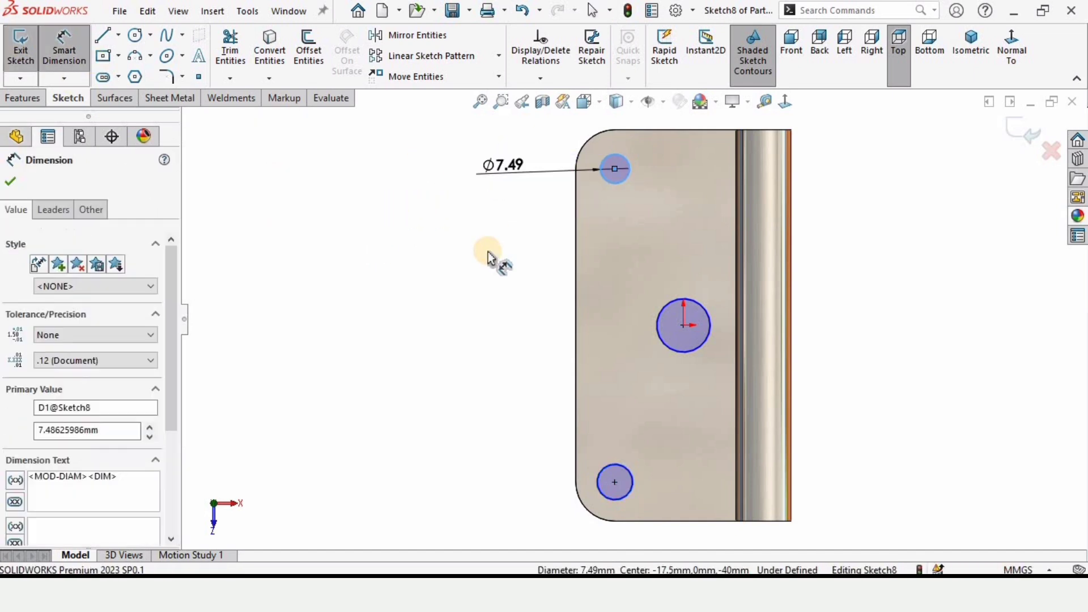
text(5)
key(Return)
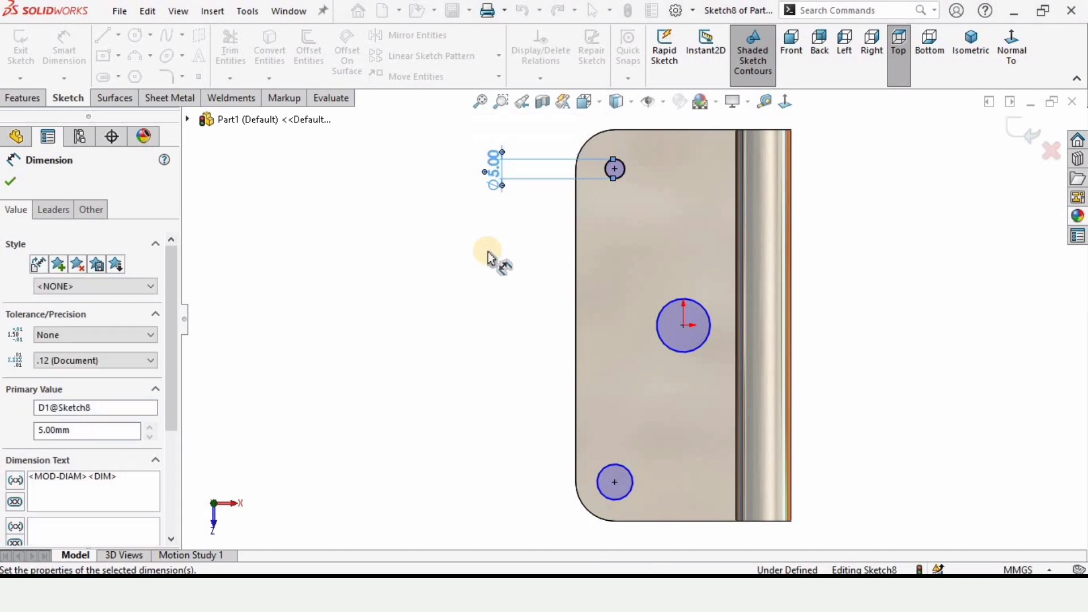
key(Escape)
Step: Add an Equal relation to all three circles
click(620, 178)
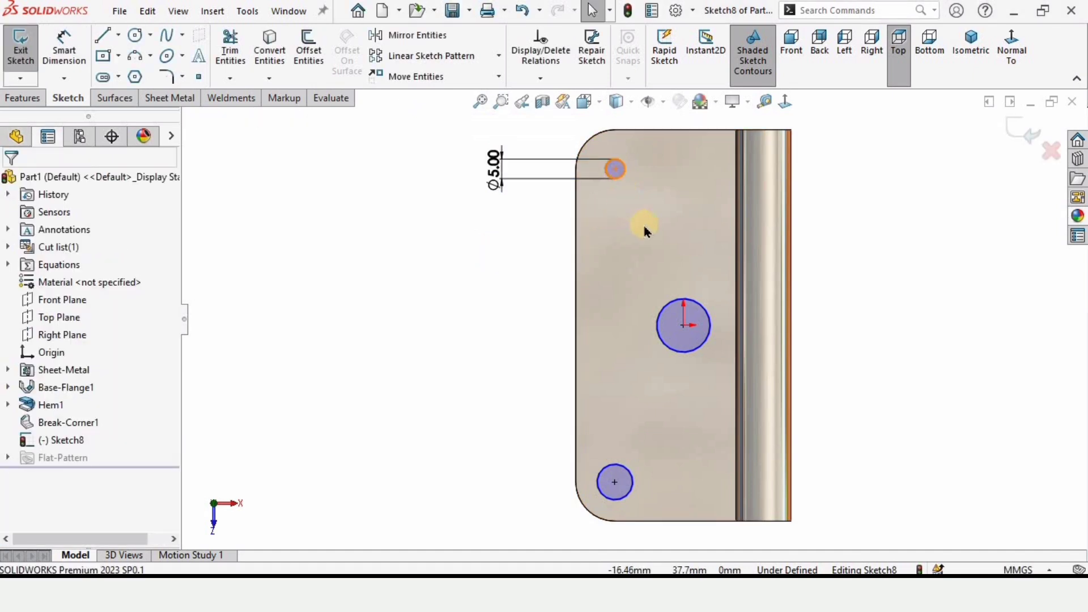
ctrl+click(629, 475)
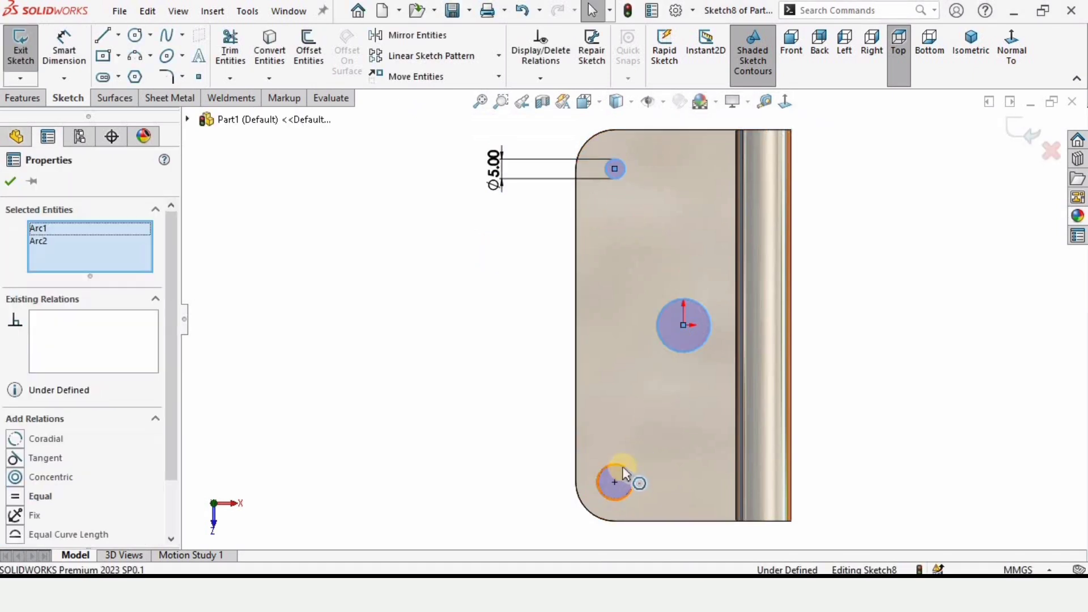
ctrl+click(626, 466)
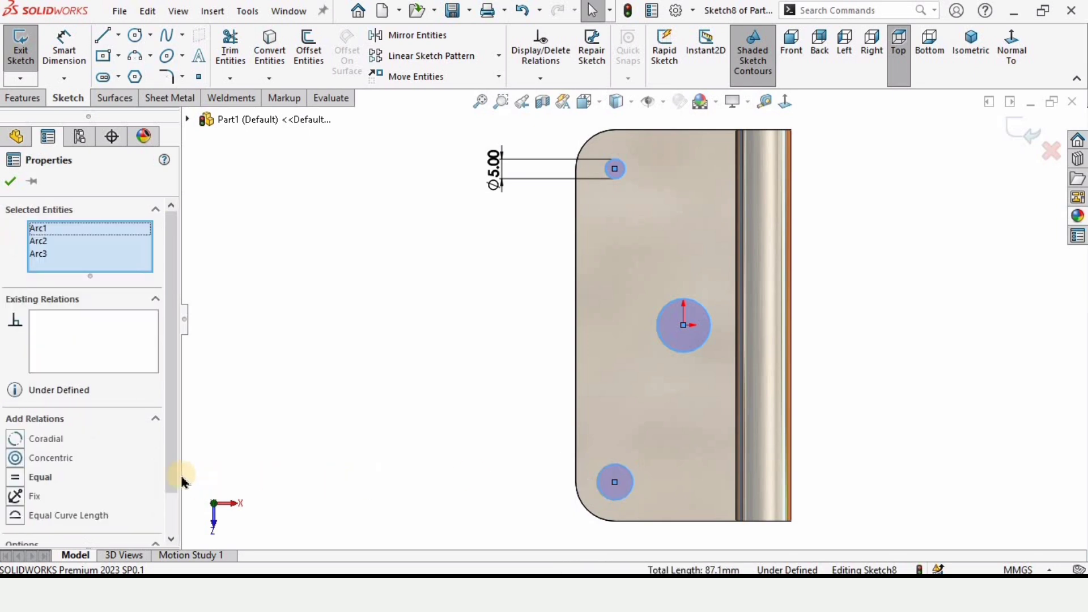
click(40, 478)
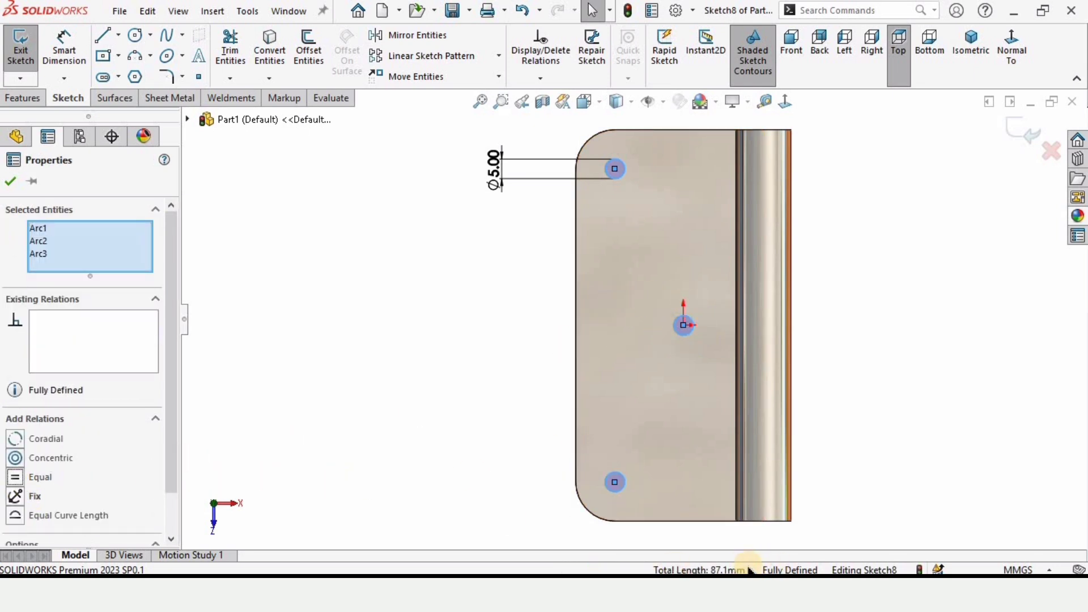
click(11, 181)
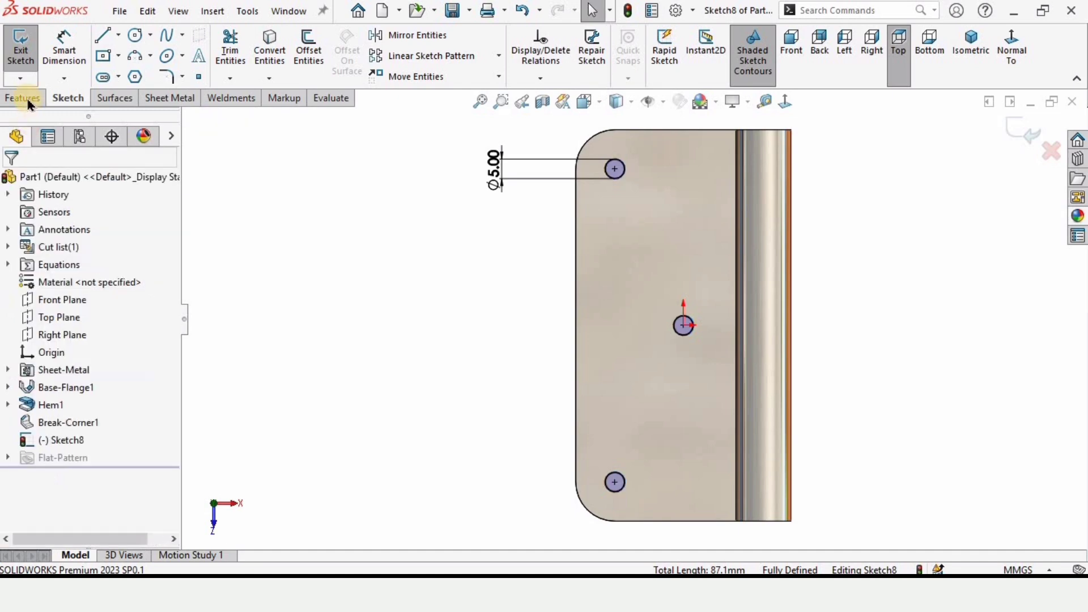
click(23, 97)
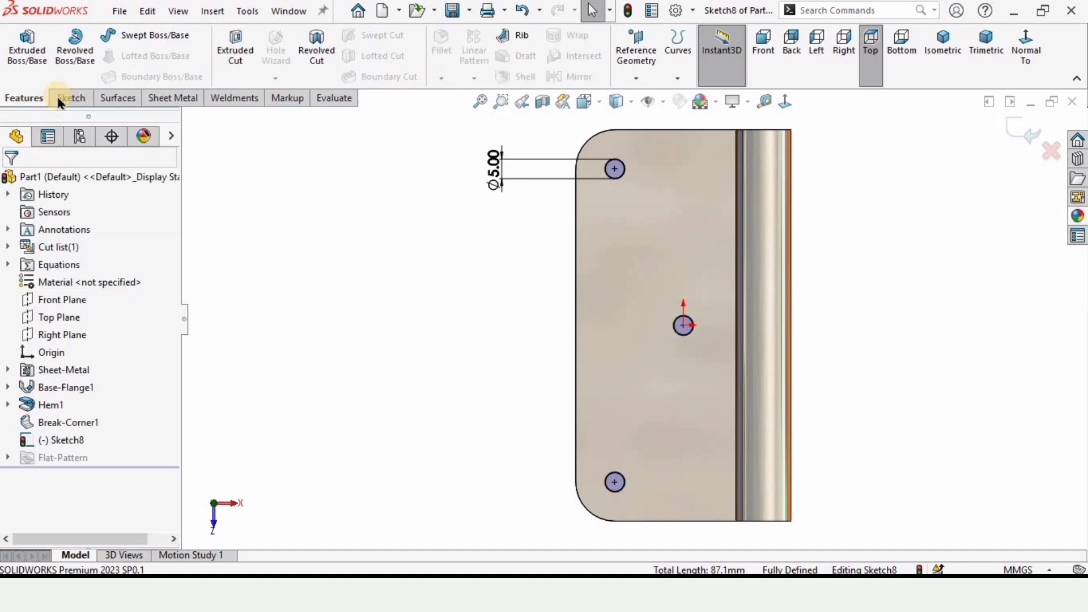
Step: Extrude-cut the three Ø5 mm circles Through All
click(235, 52)
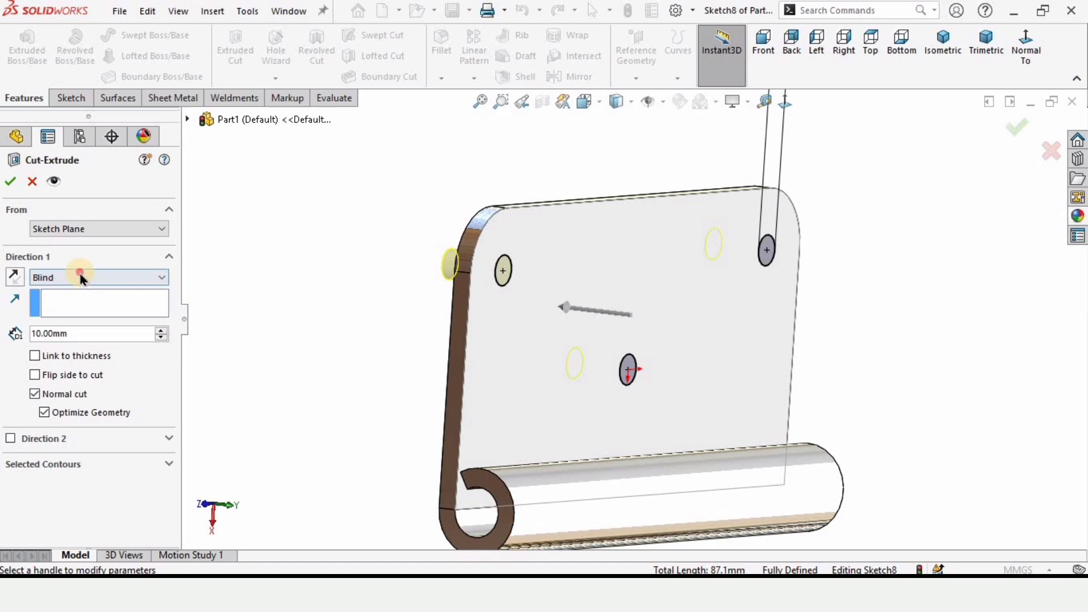
click(76, 277)
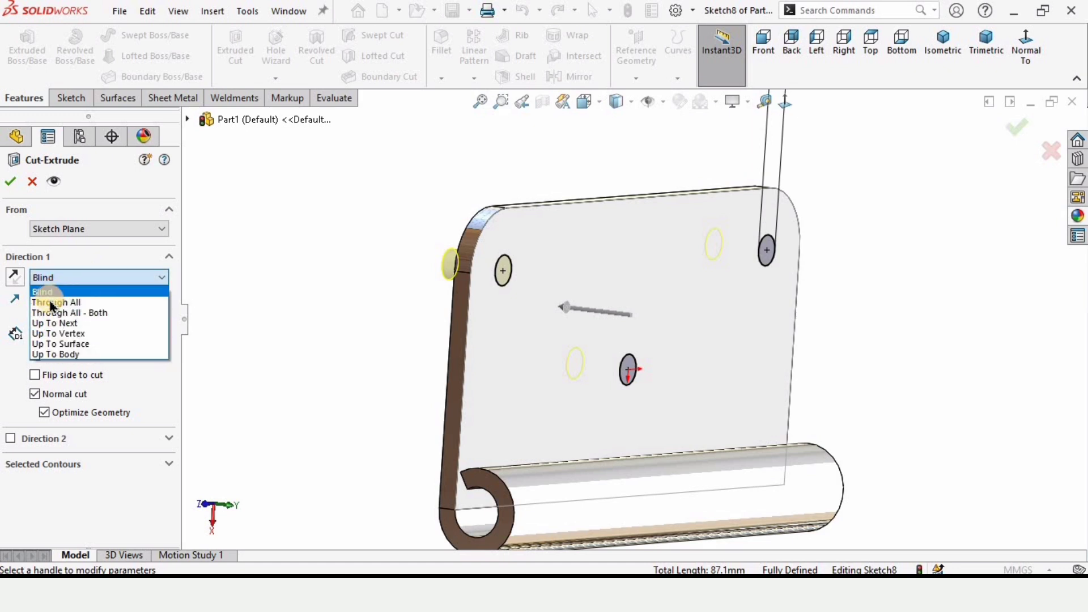
click(51, 303)
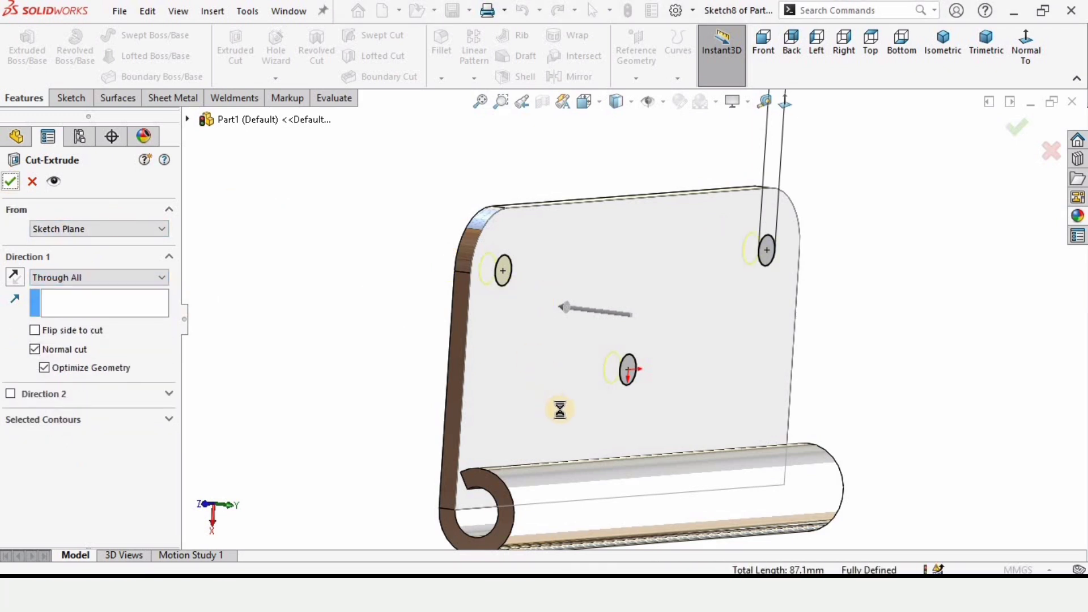
middle_drag(634, 361, 584, 347)
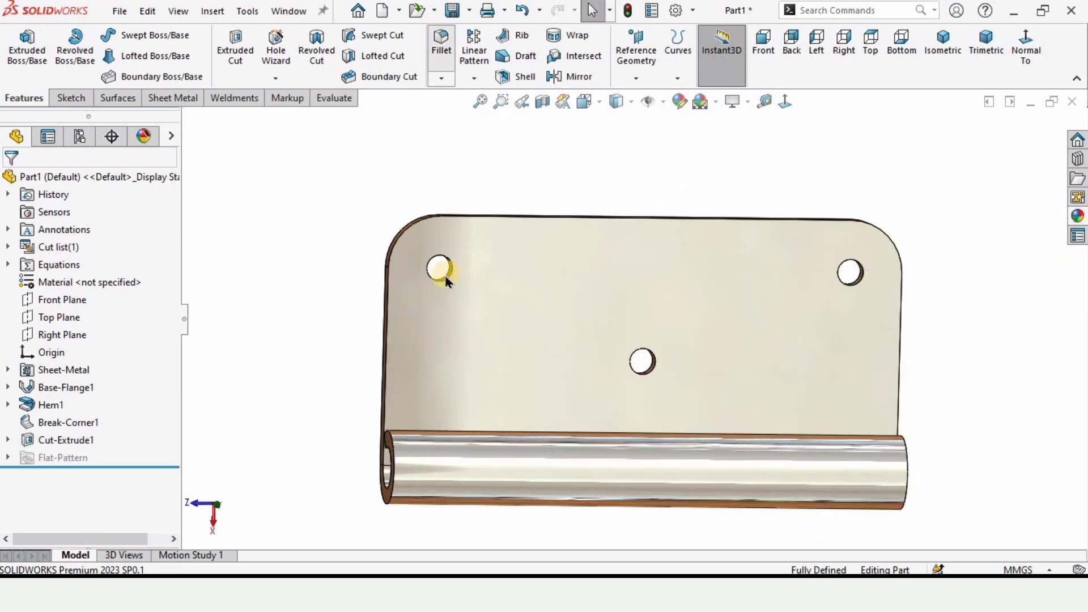
Step: Fillet the mounting hole edges with a 3 mm radius
scroll(450, 285, down, 2)
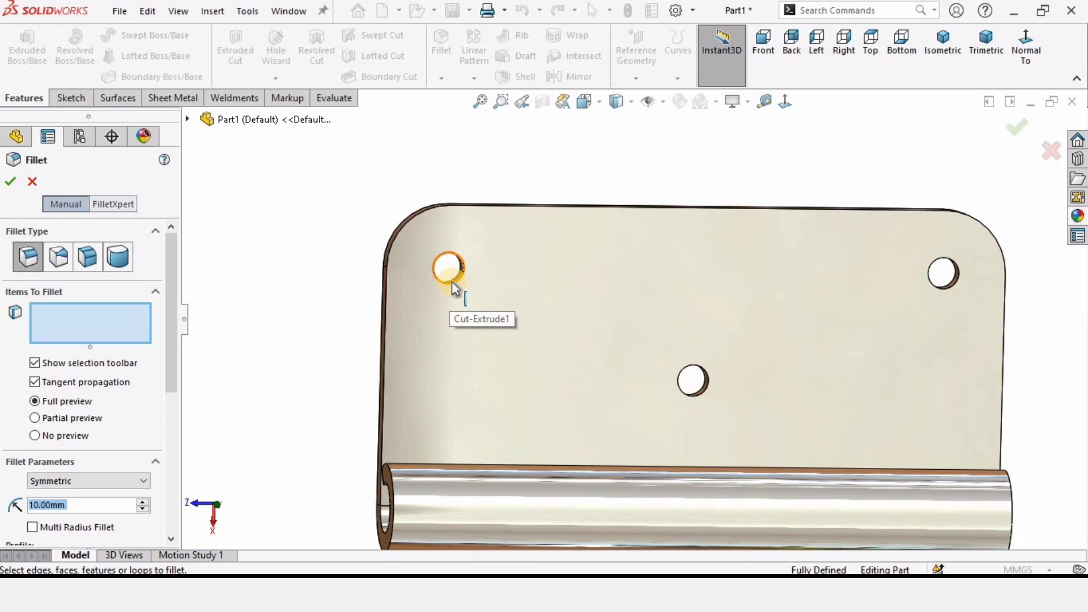
click(451, 281)
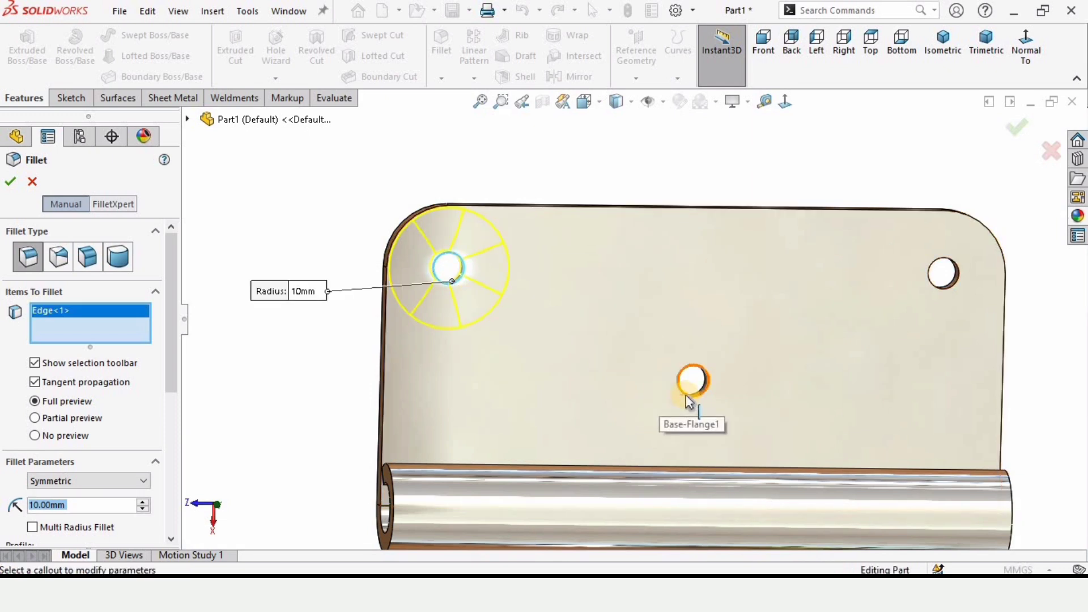
click(695, 398)
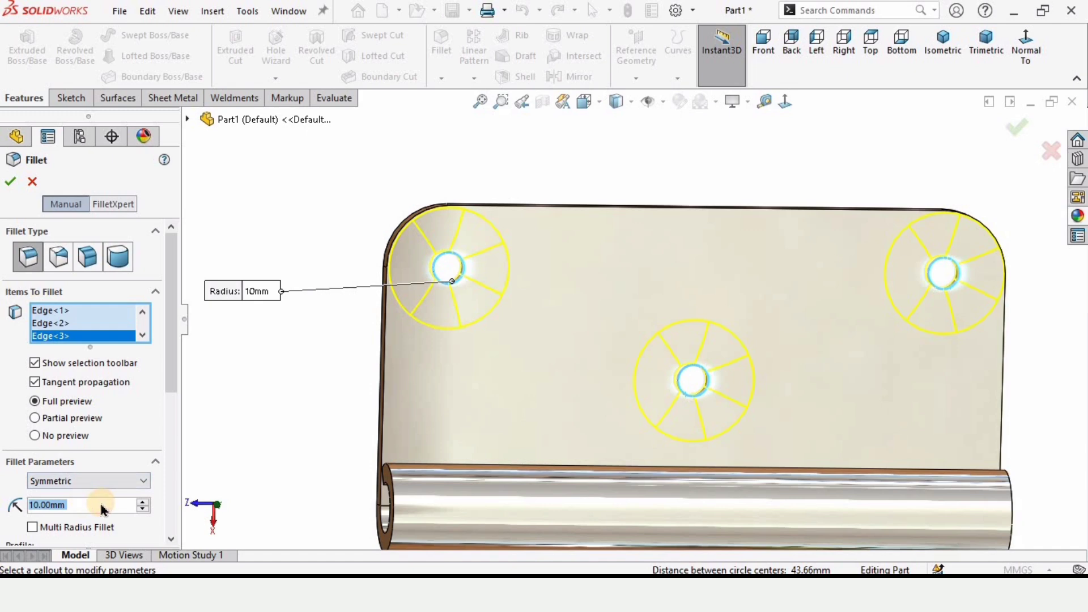
text(3)
key(Return)
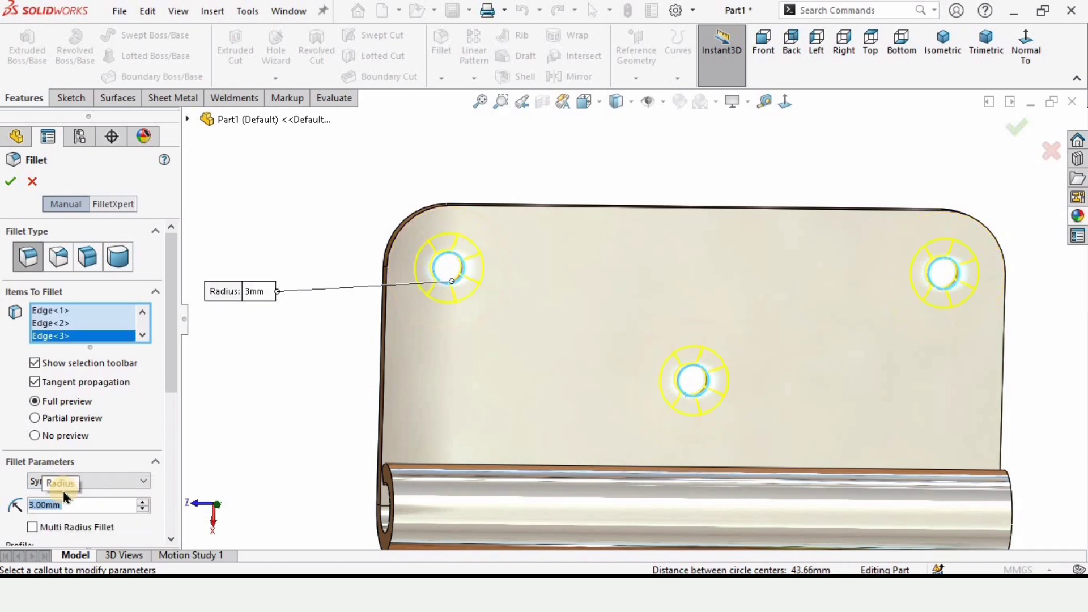
click(10, 182)
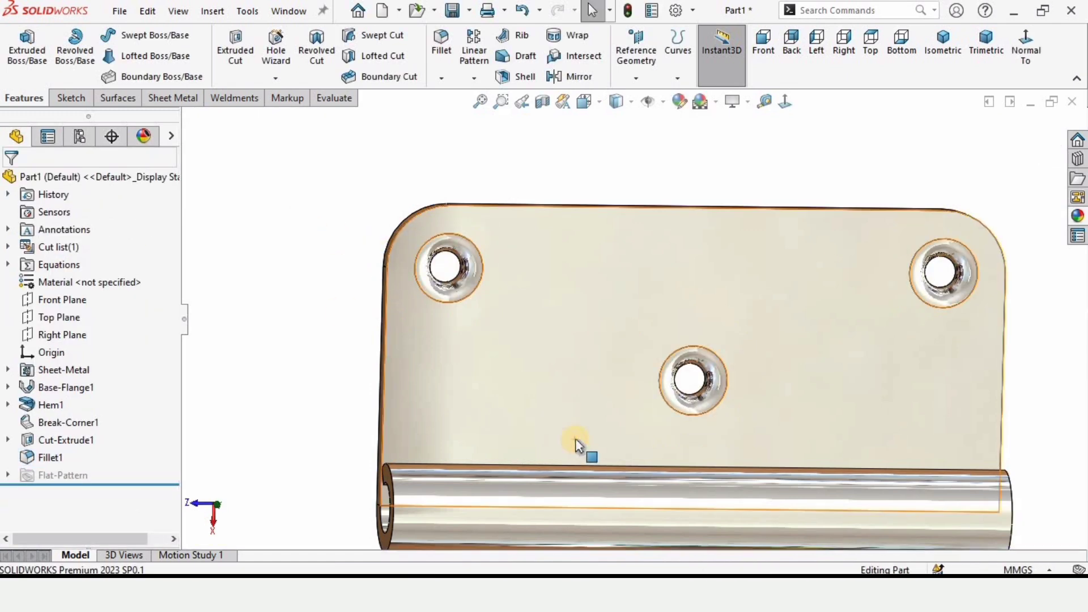
Step: Turn the view normal to the hinge leaf's flat face
middle_drag(566, 360, 622, 290)
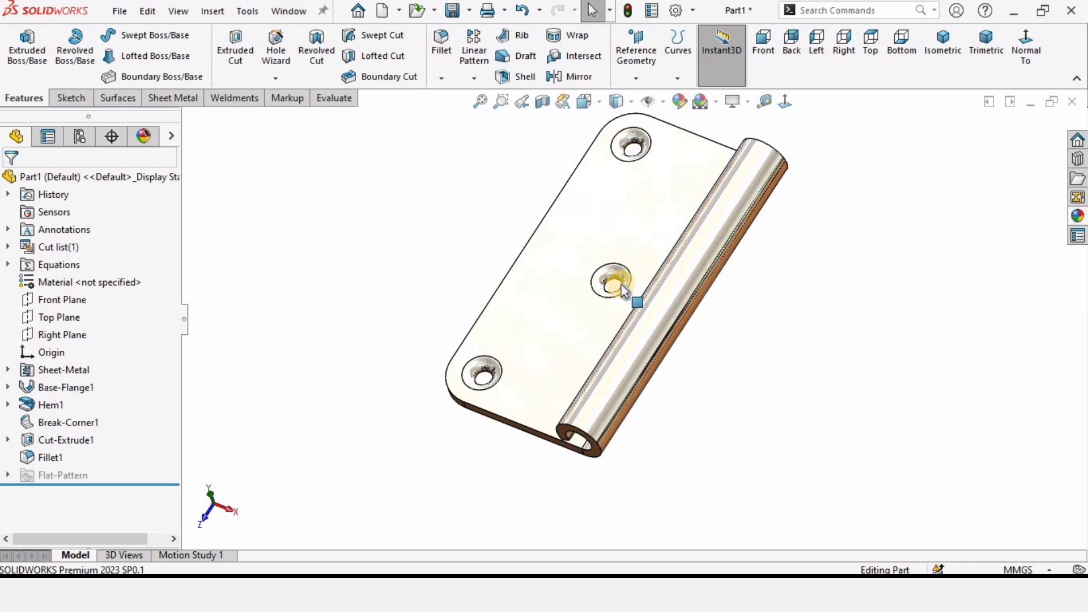
click(658, 230)
click(725, 183)
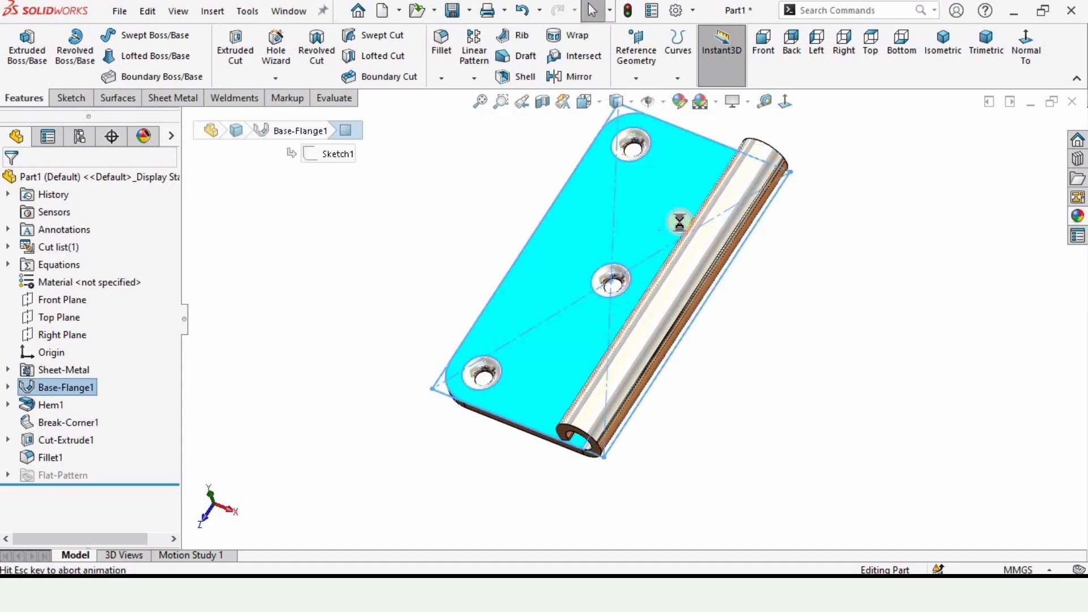
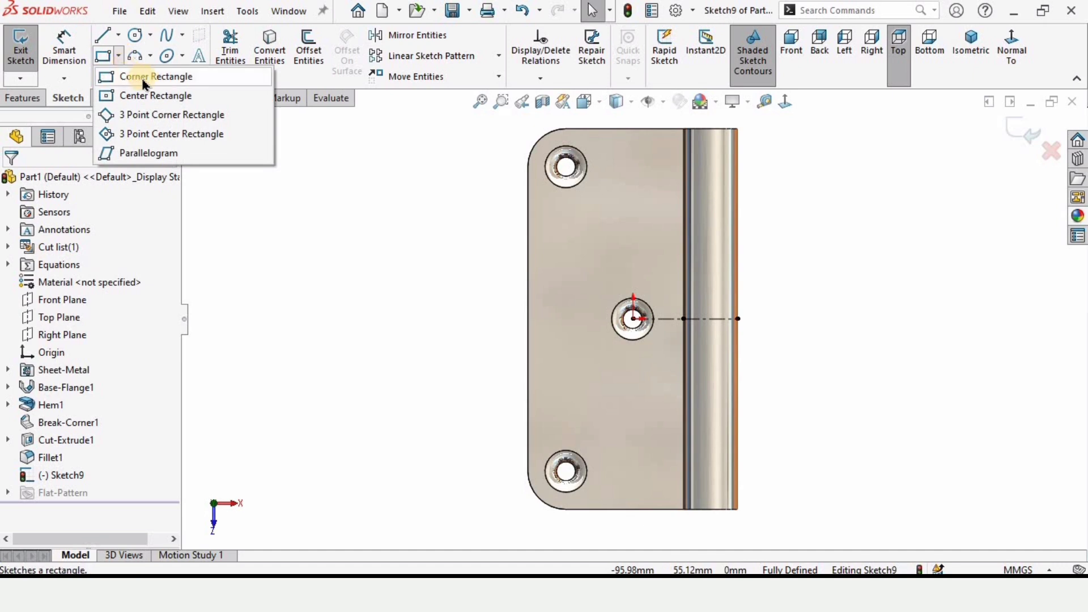
Step: Draw a corner rectangle at the barrel top and a centre rectangle on the centreline
click(147, 78)
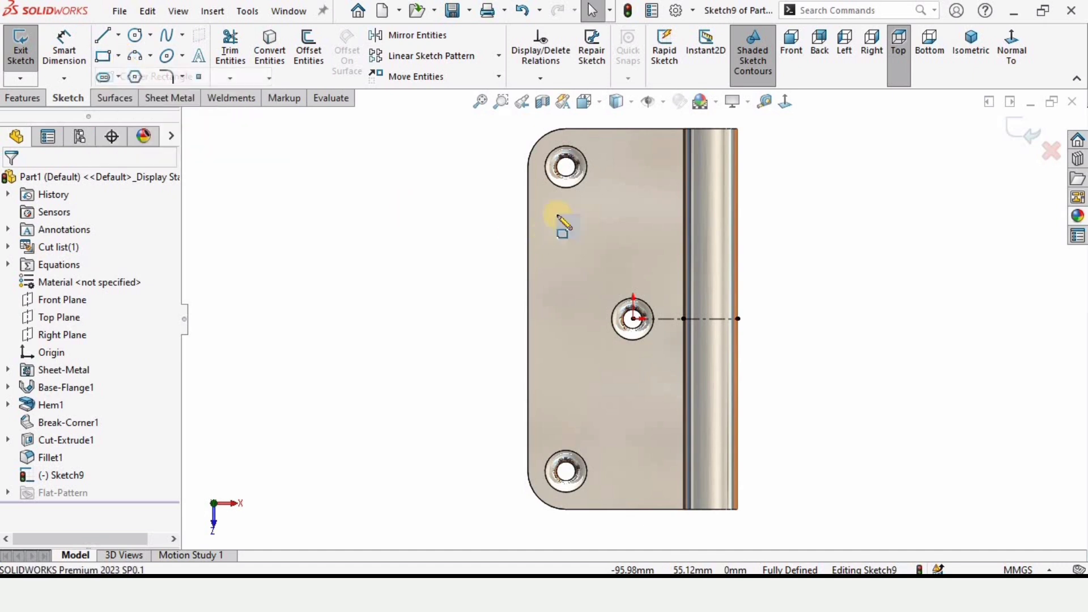
click(684, 129)
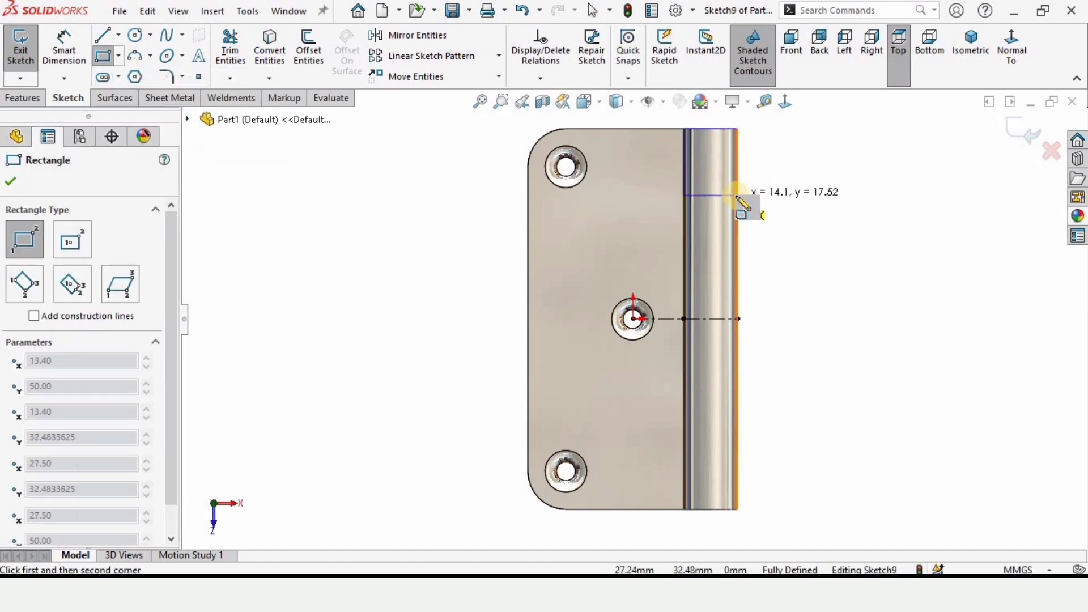
click(736, 195)
key(Escape)
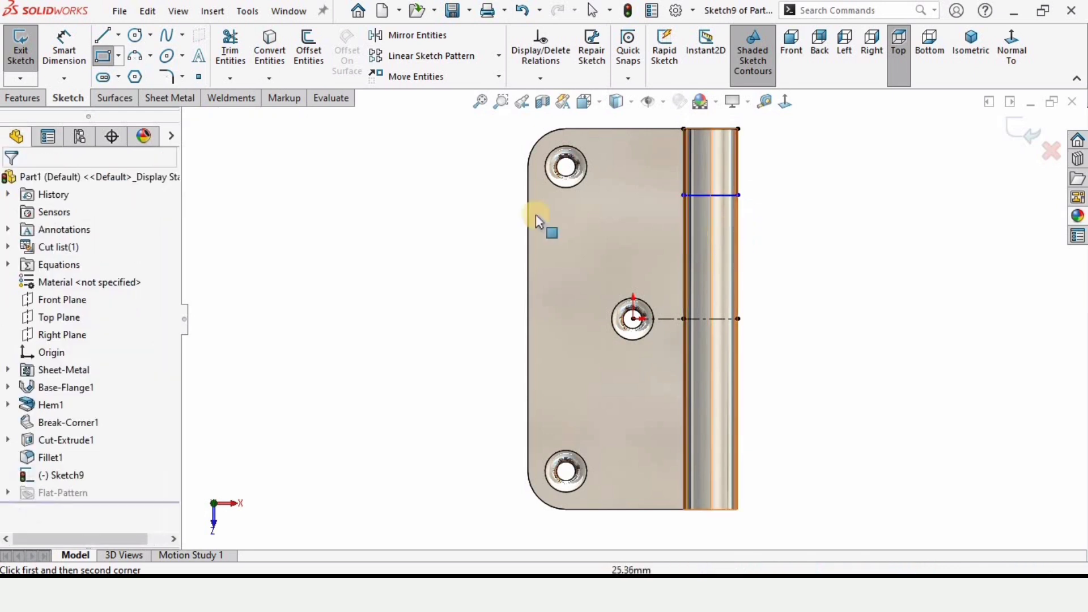
click(121, 57)
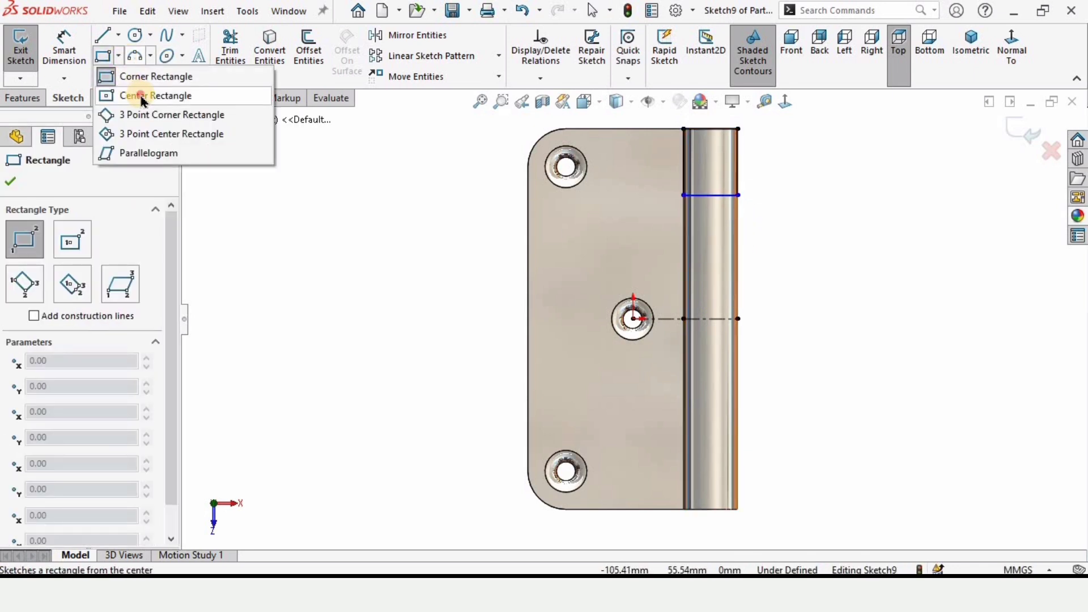
click(136, 94)
scroll(716, 327, down, 3)
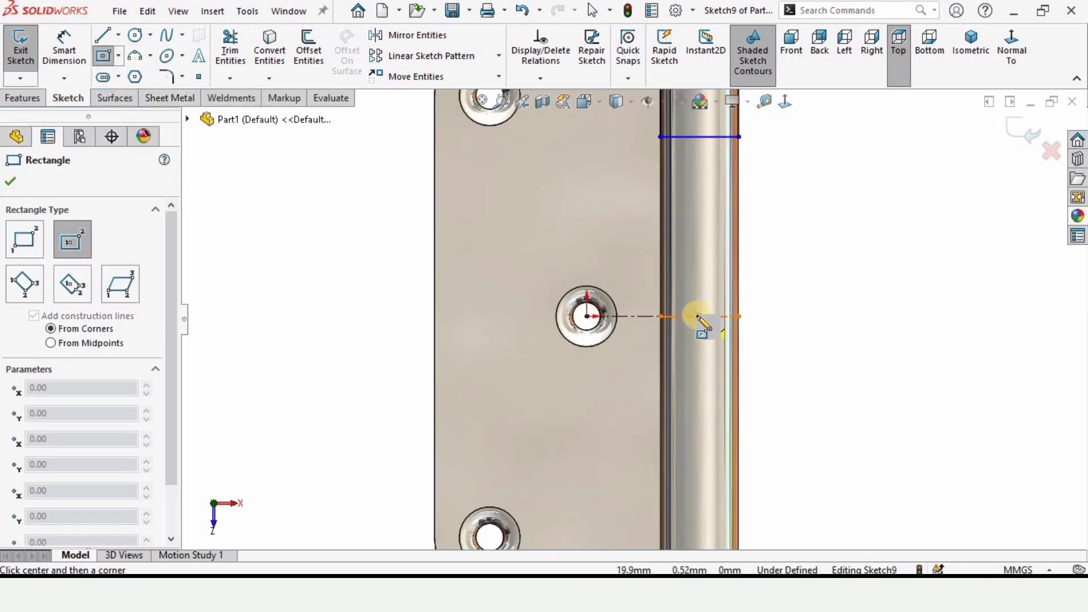
click(700, 315)
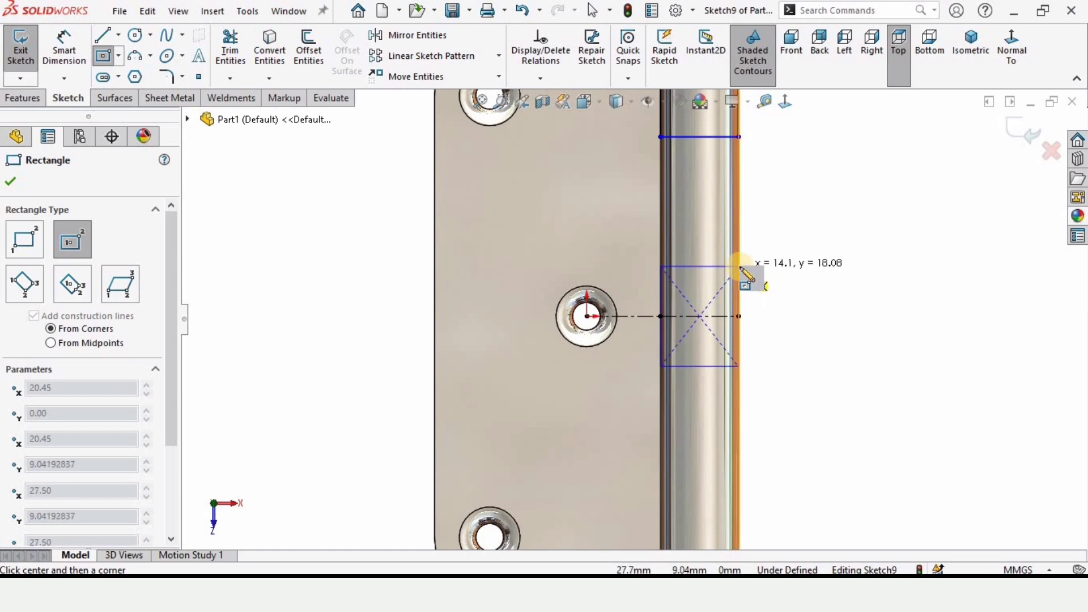
click(738, 266)
key(Escape)
key(f)
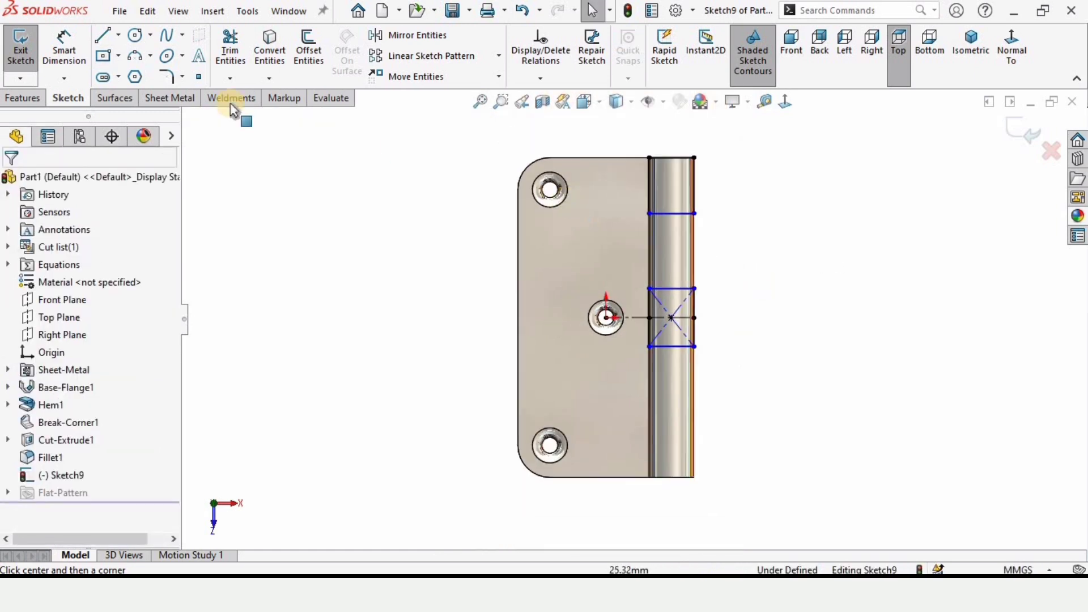
Step: Make the centred rectangle 25 mm tall and space the two rectangles 25 mm apart
click(64, 47)
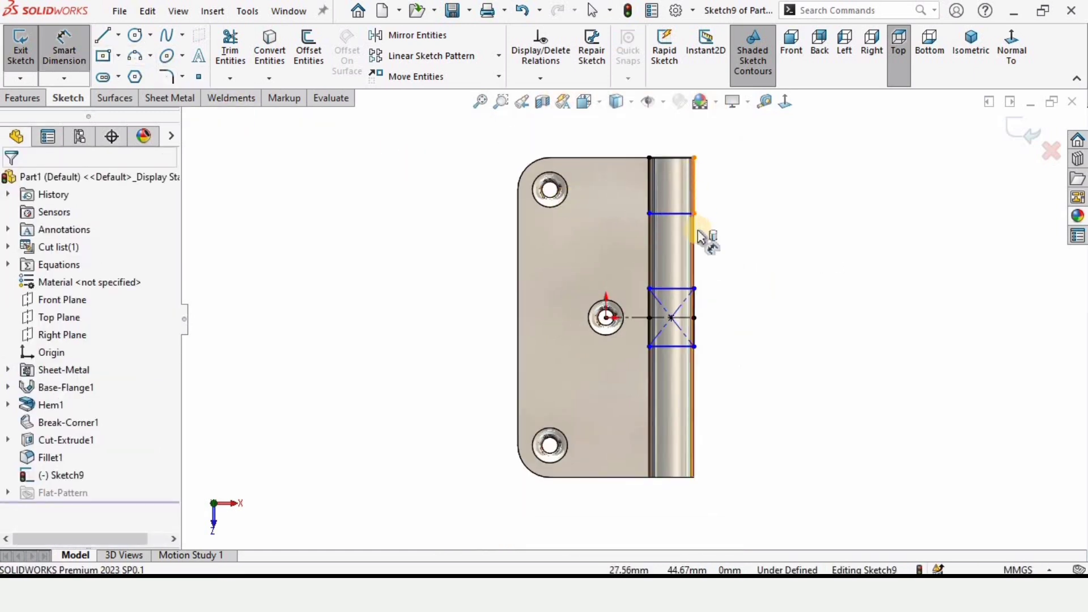
click(695, 301)
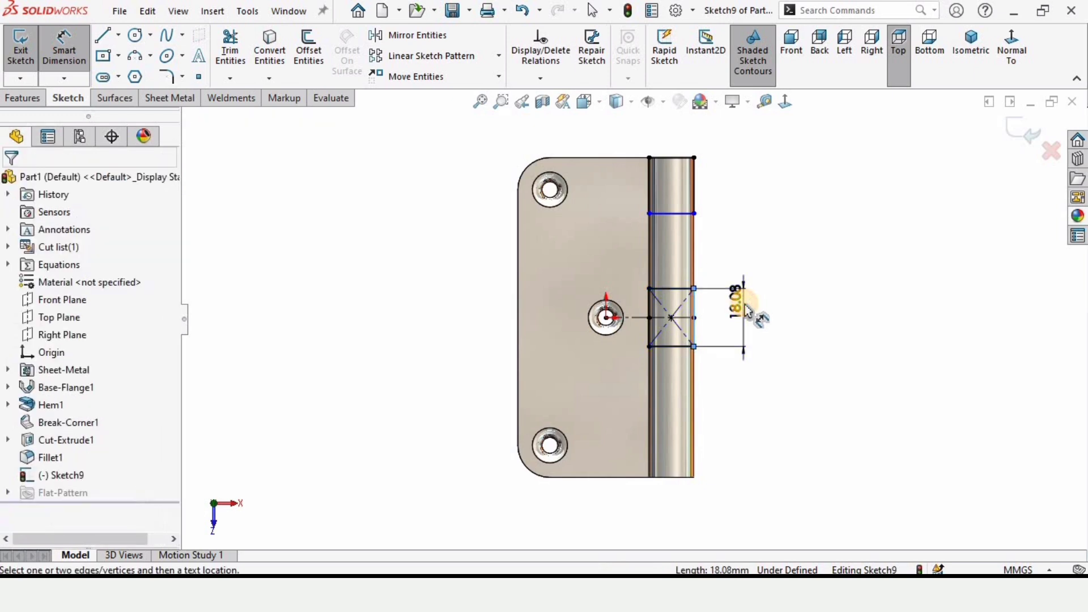
click(745, 305)
text(20)
key(Return)
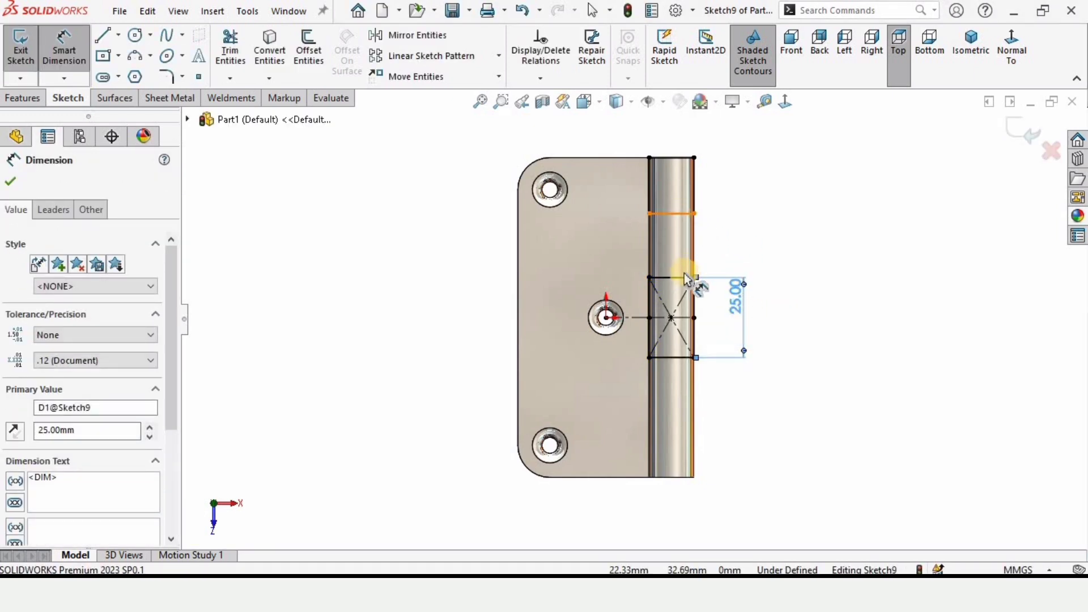
click(681, 278)
click(682, 277)
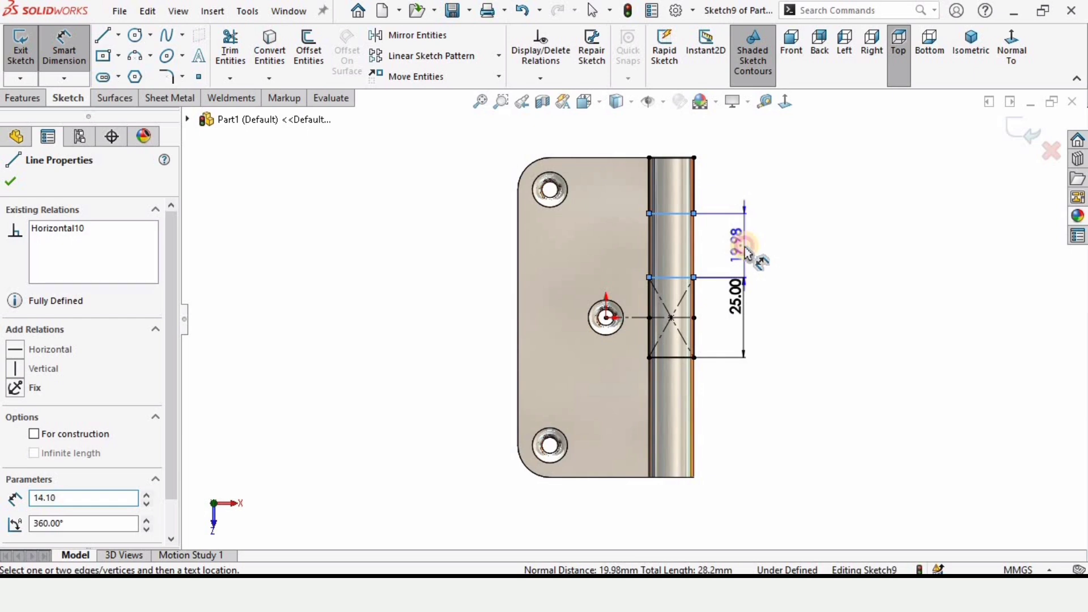
click(748, 254)
text(25)
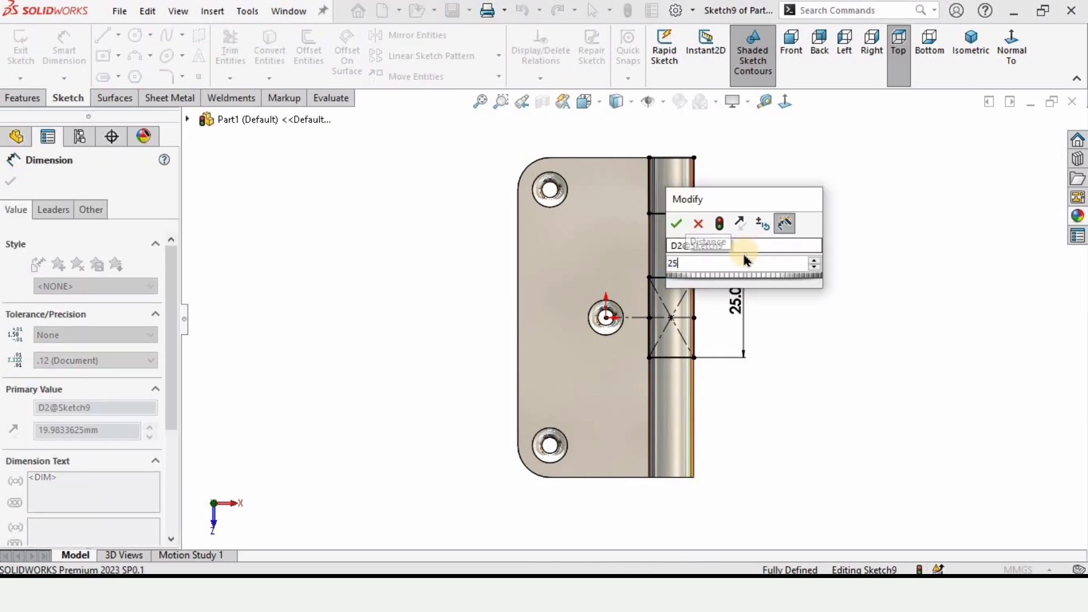
key(Return)
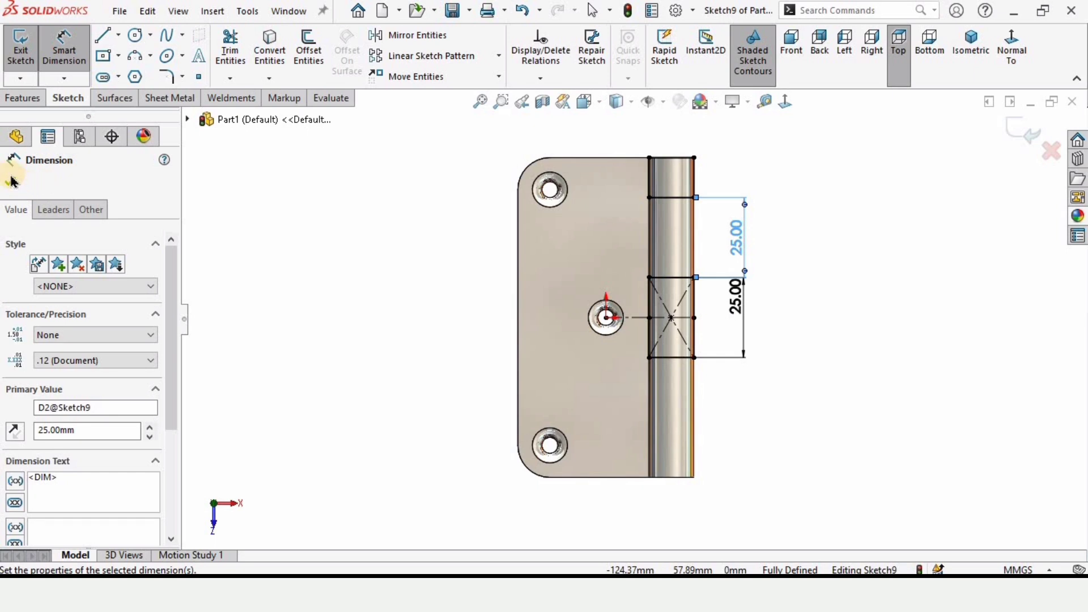
key(Escape)
click(415, 36)
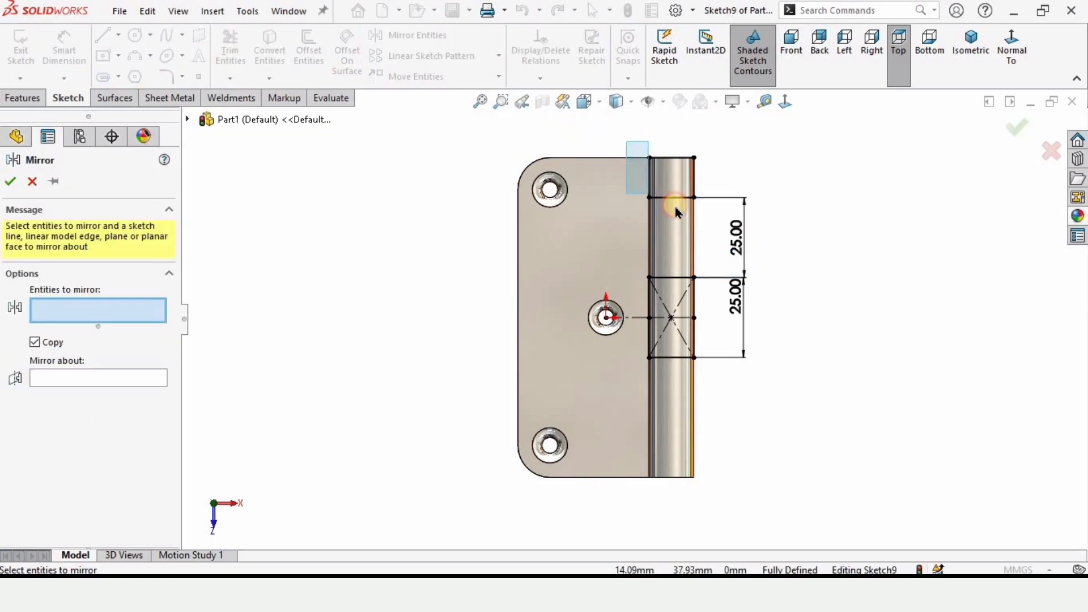
Step: Mirror the top rectangle about the horizontal centreline to the barrel's bottom end
drag(677, 211, 706, 211)
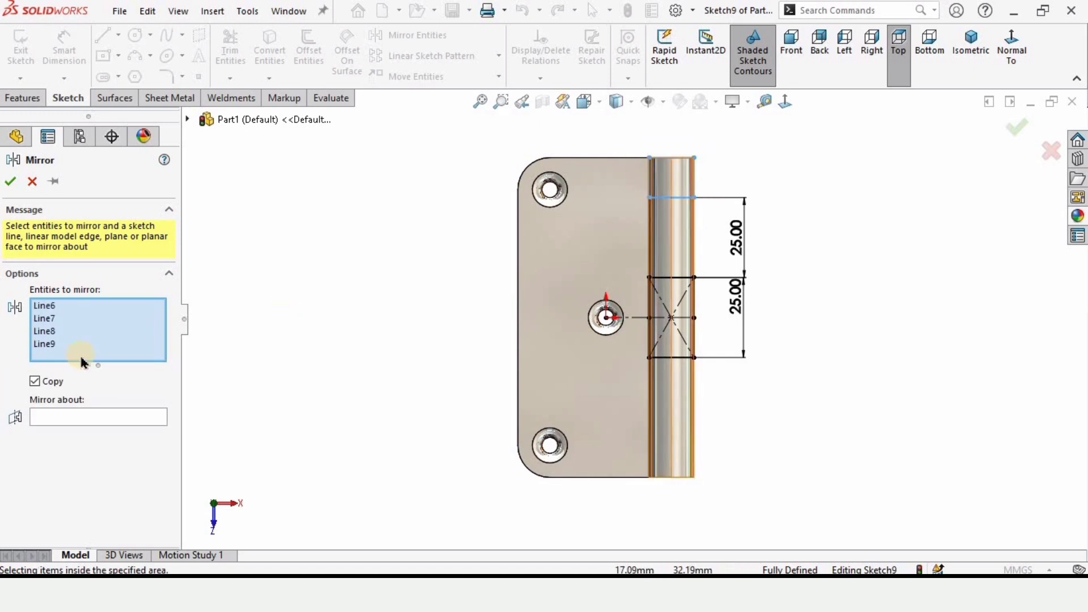
click(55, 417)
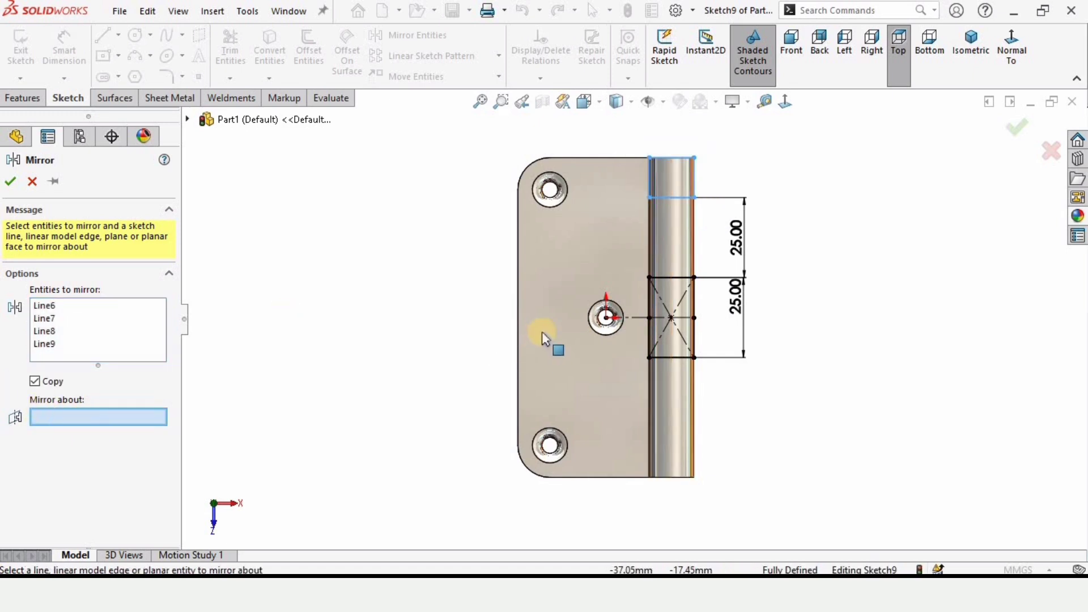
click(633, 319)
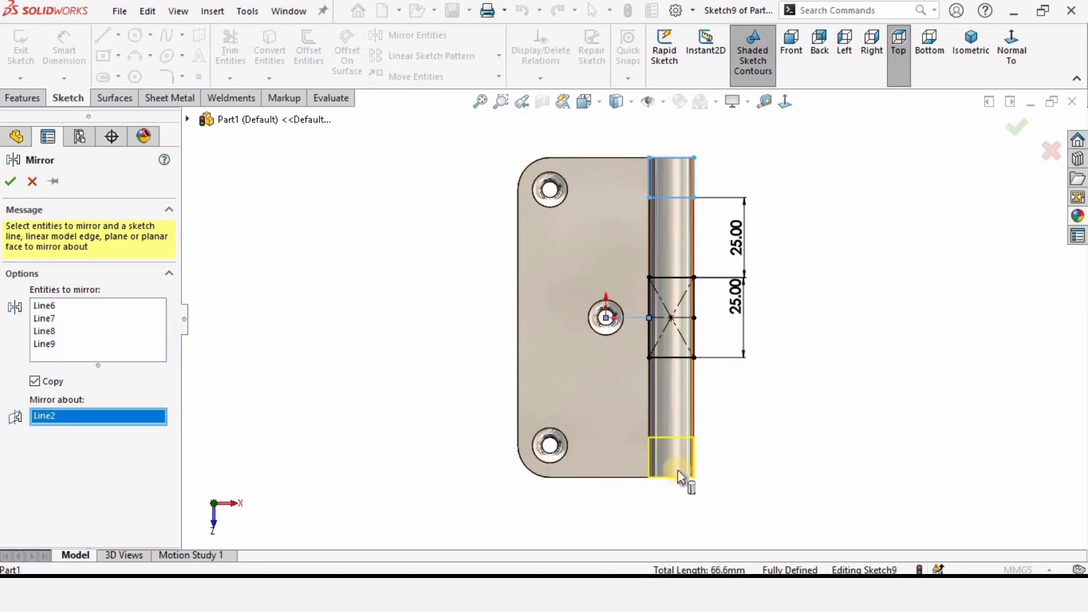
right_click(344, 305)
Step: Extrude-cut the sketch Through All - Both, splitting the barrel into two knuckles
middle_drag(670, 265, 703, 250)
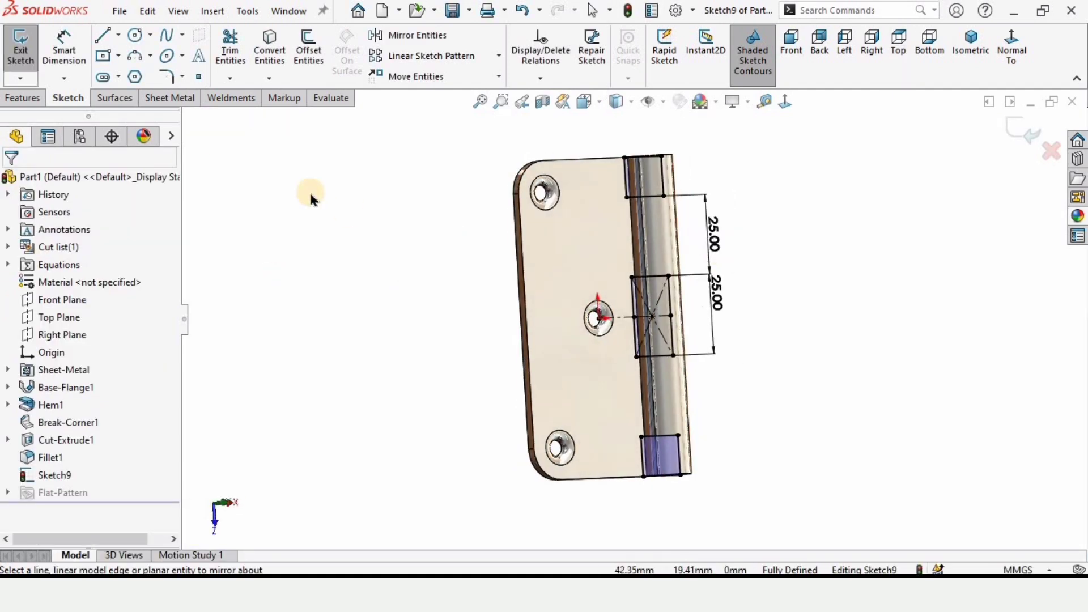
click(19, 99)
click(227, 41)
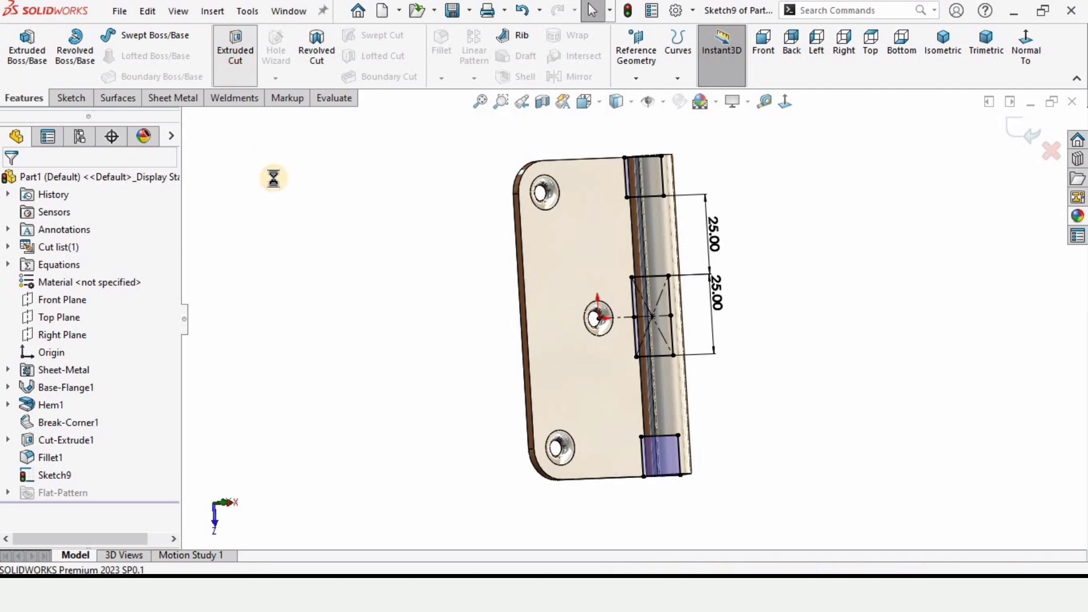
scroll(652, 454, down, 5)
middle_drag(652, 454, 620, 379)
scroll(620, 383, down, 3)
middle_drag(708, 345, 391, 396)
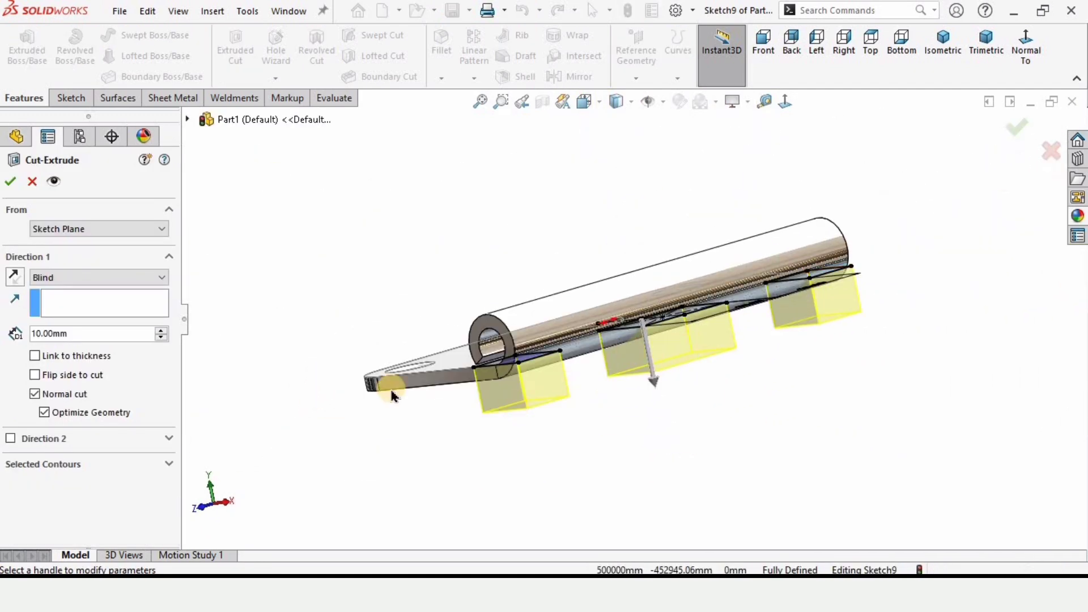
click(89, 279)
click(68, 313)
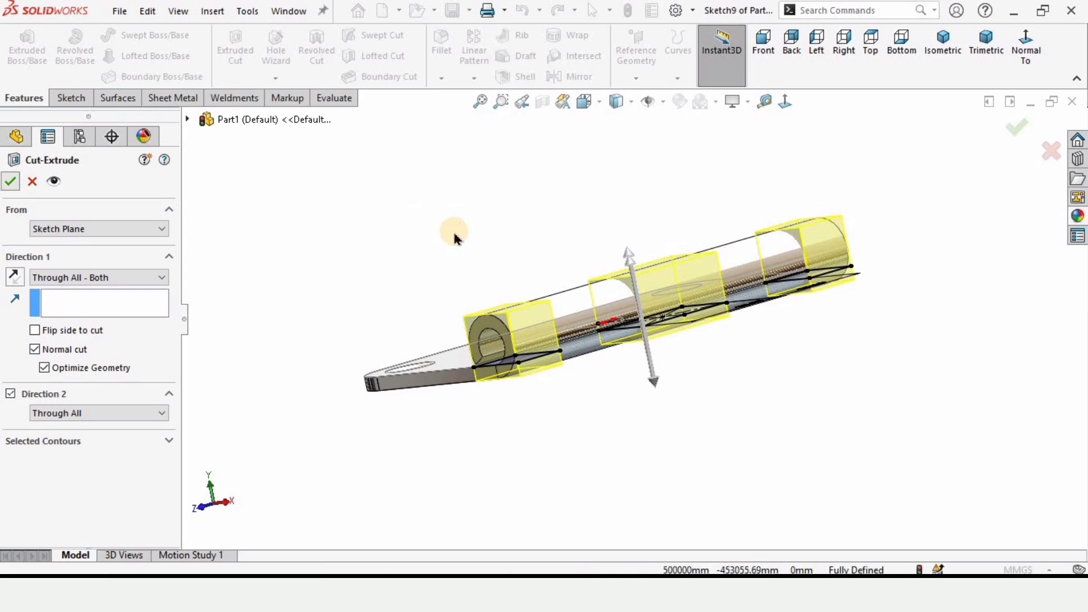
middle_drag(618, 304, 782, 274)
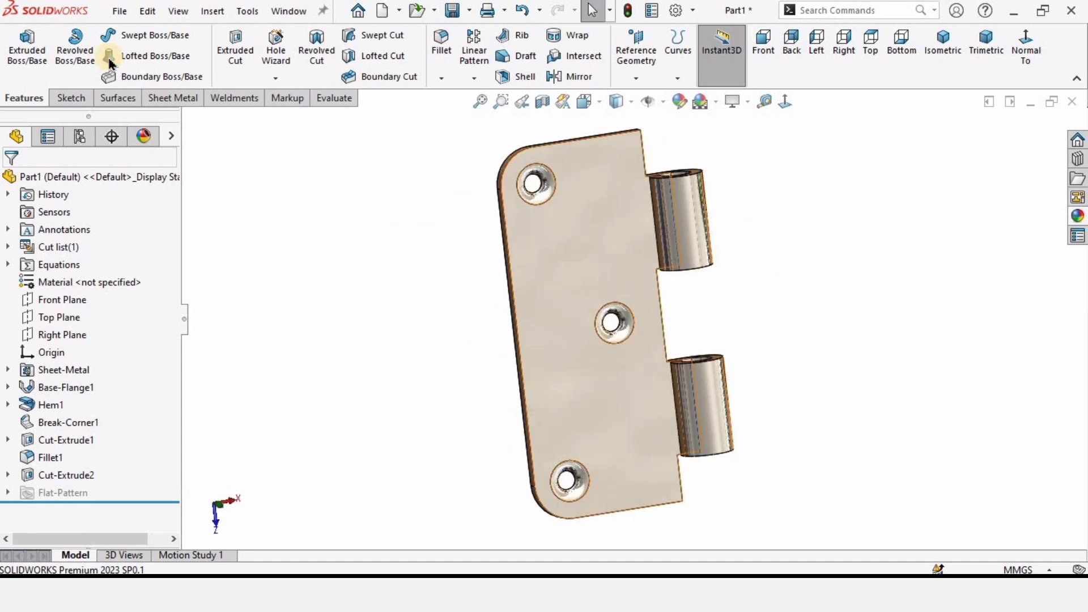
Step: Save the hinge leaf as Part1 in the Hem folder
click(120, 11)
click(152, 207)
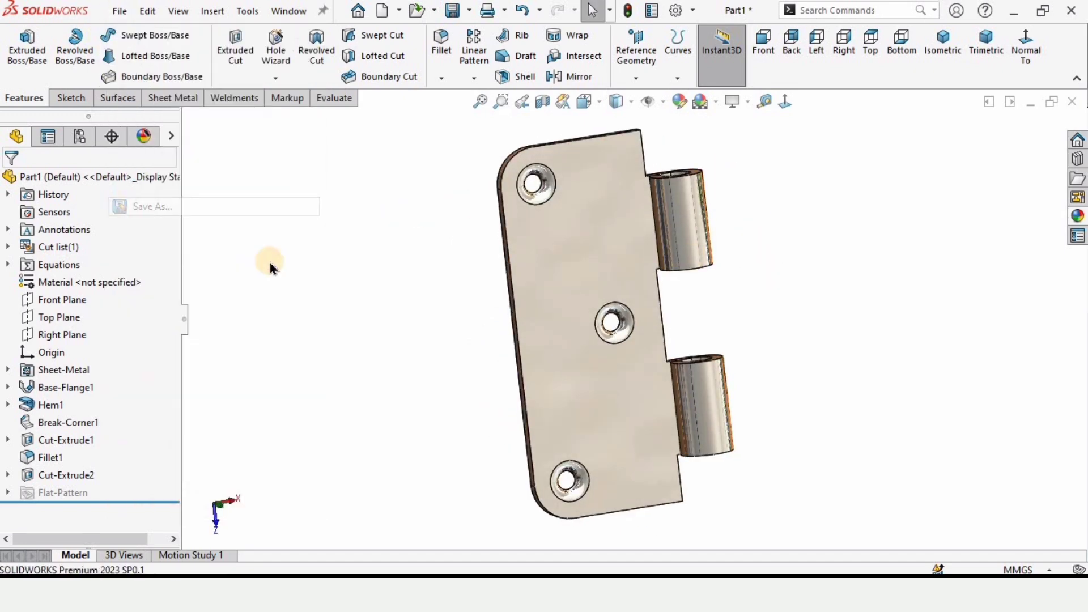
click(463, 311)
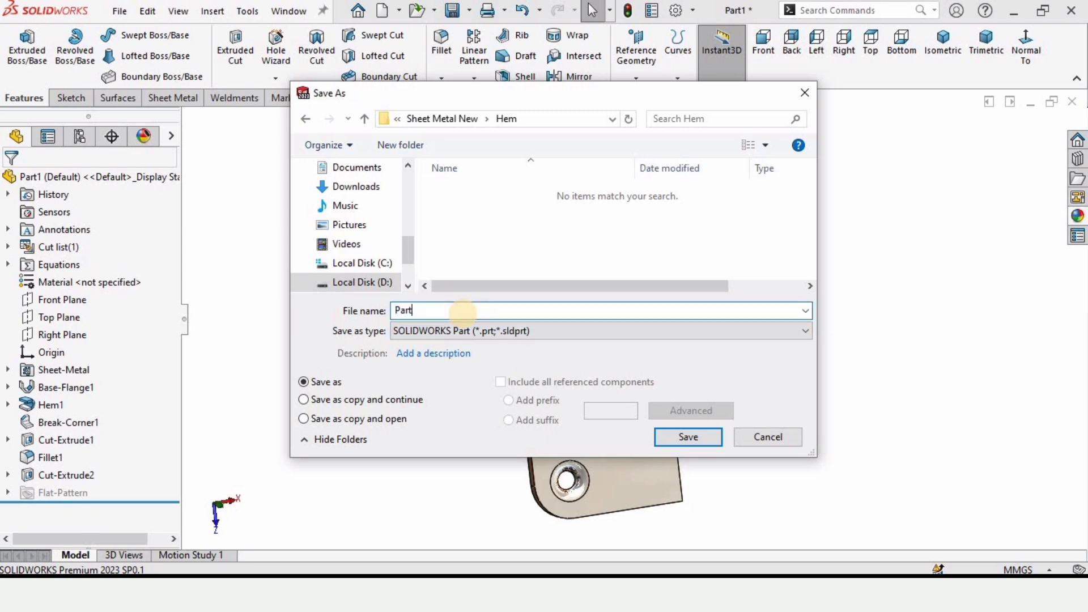
key(Return)
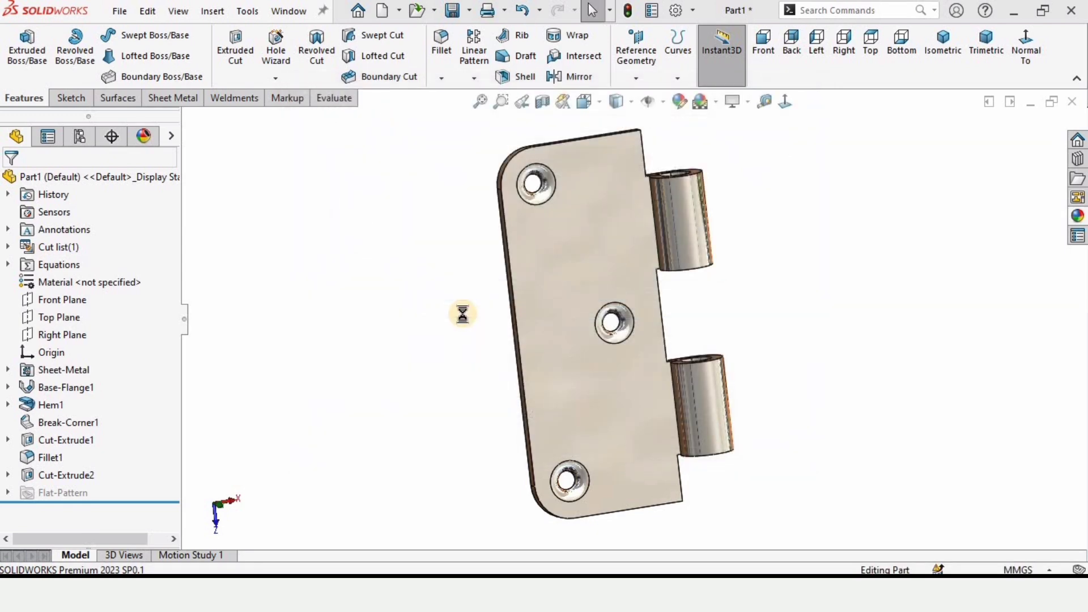
Step: Save the hinge leaf again under the new name part2
scroll(618, 308, up, 3)
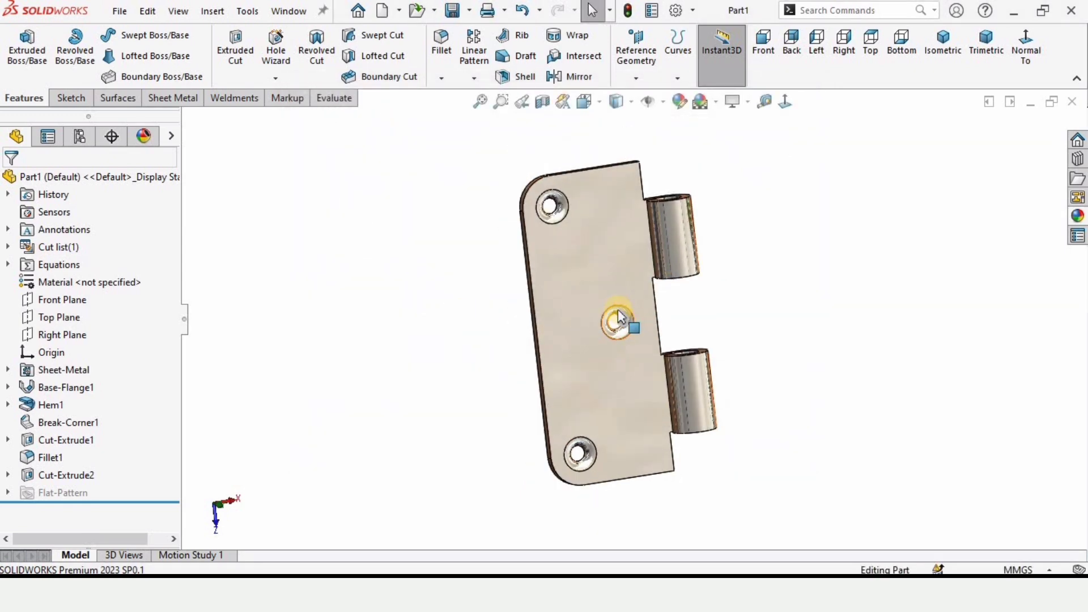
click(113, 14)
click(149, 208)
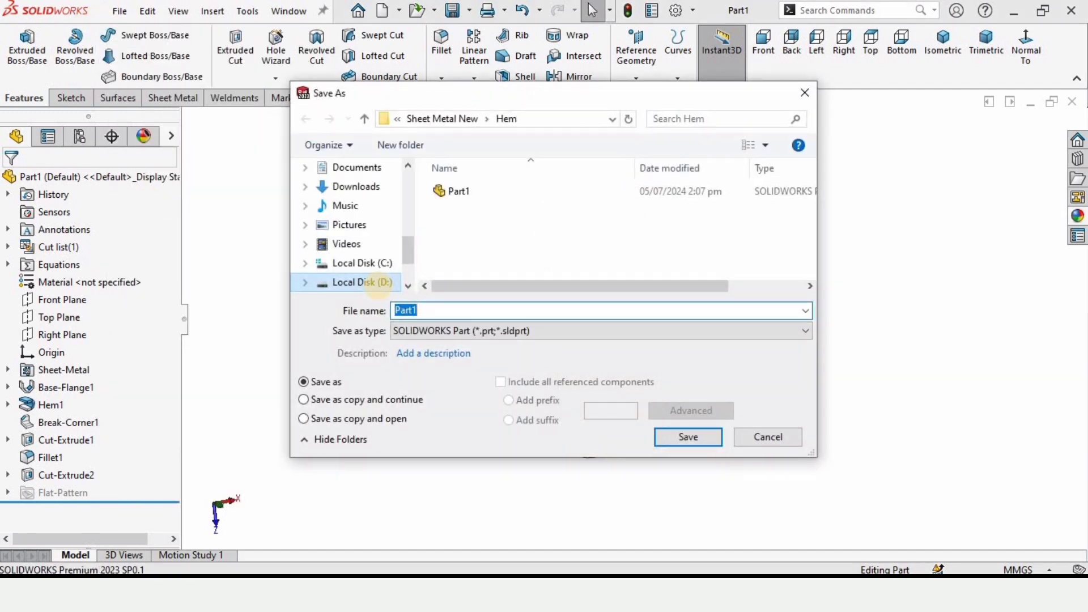
text(par)
key(Return)
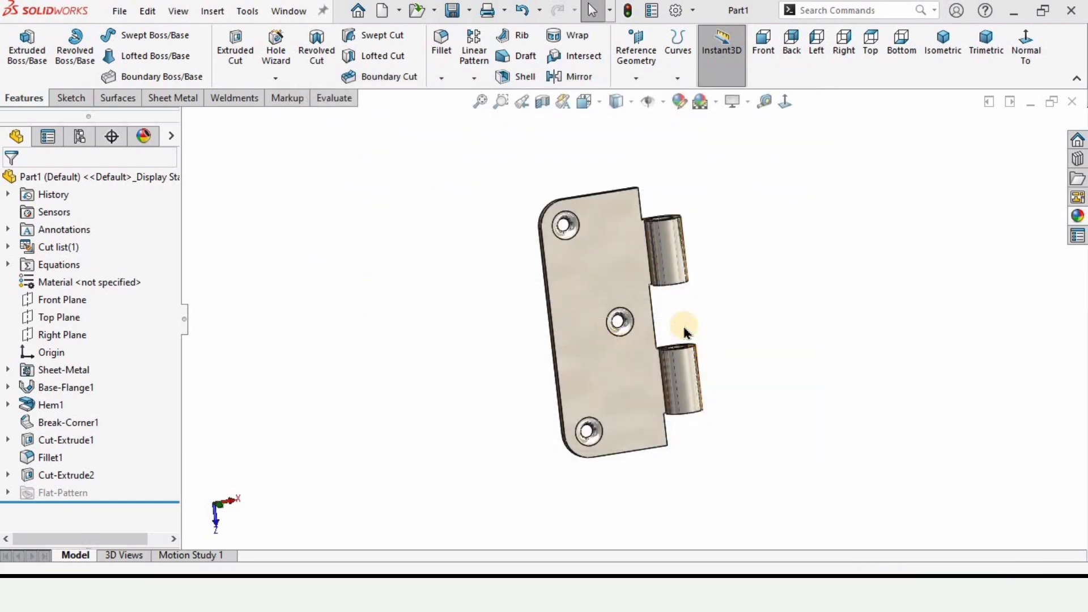
Step: Delete Cut-Extrude2 and then Sketch9 from the FeatureManager tree, confirming each deletion
scroll(620, 316, down, 3)
click(78, 475)
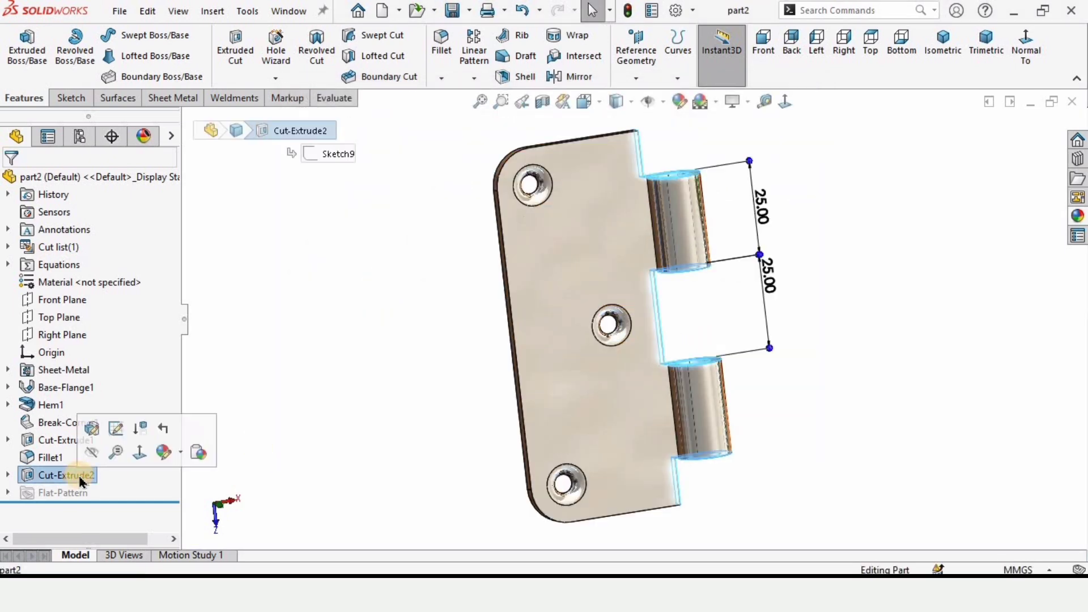
right_click(82, 475)
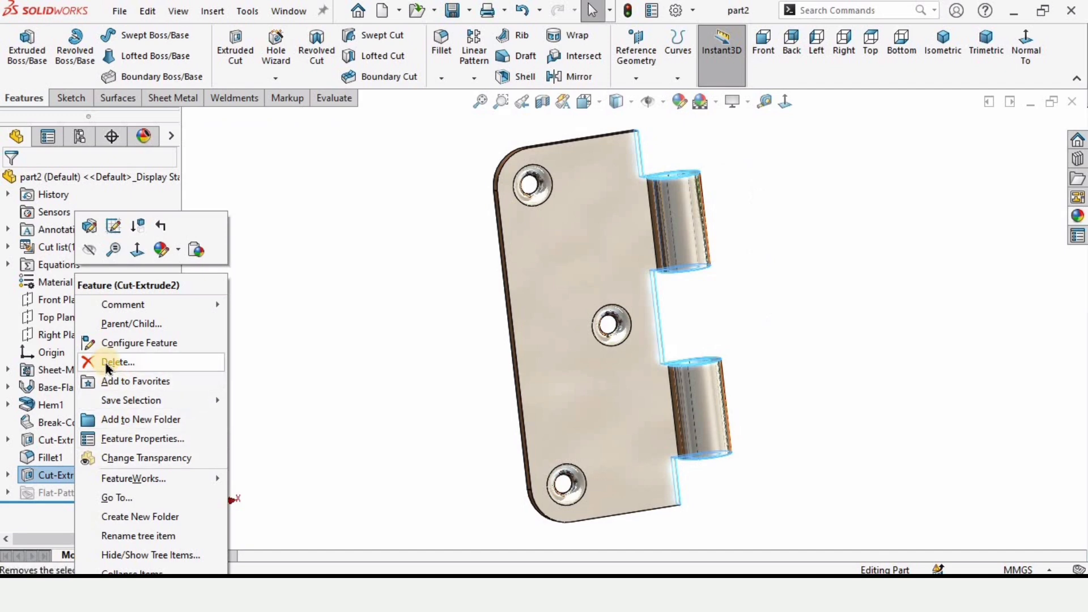
click(108, 363)
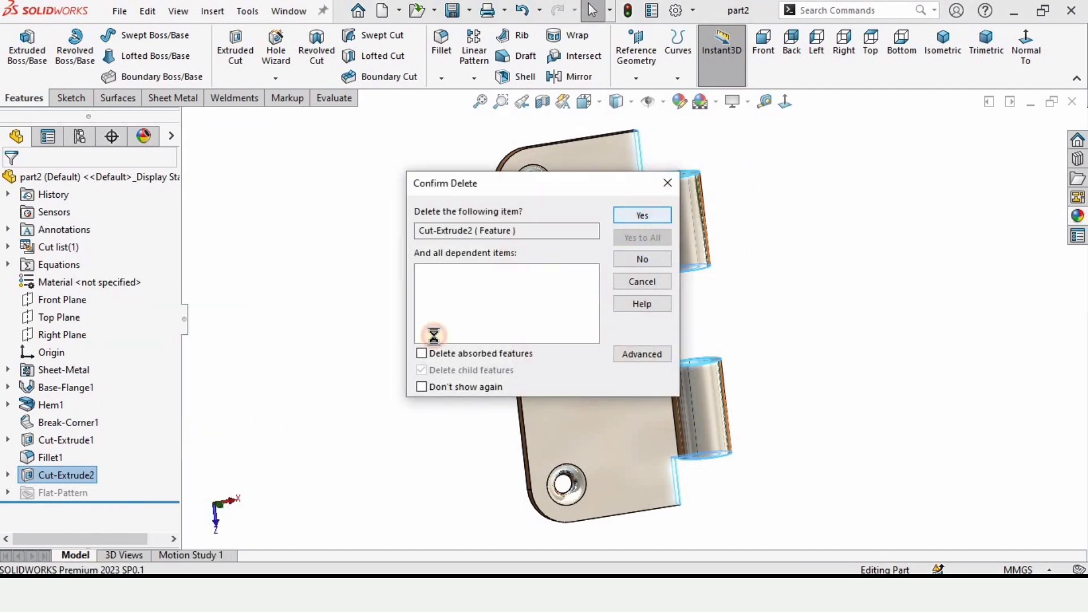
key(Return)
right_click(57, 477)
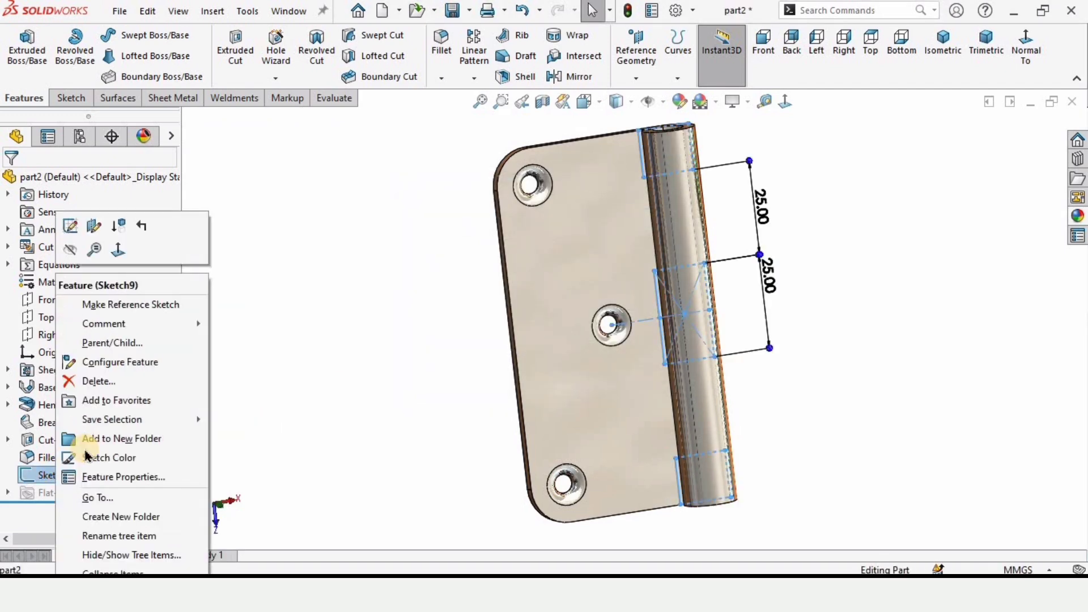
click(97, 381)
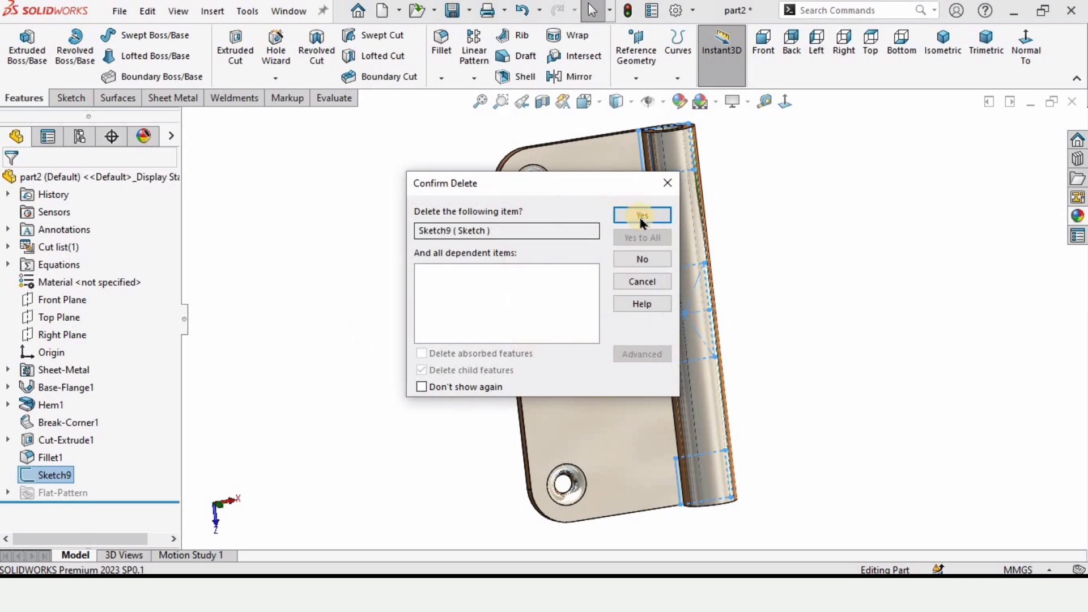
click(642, 215)
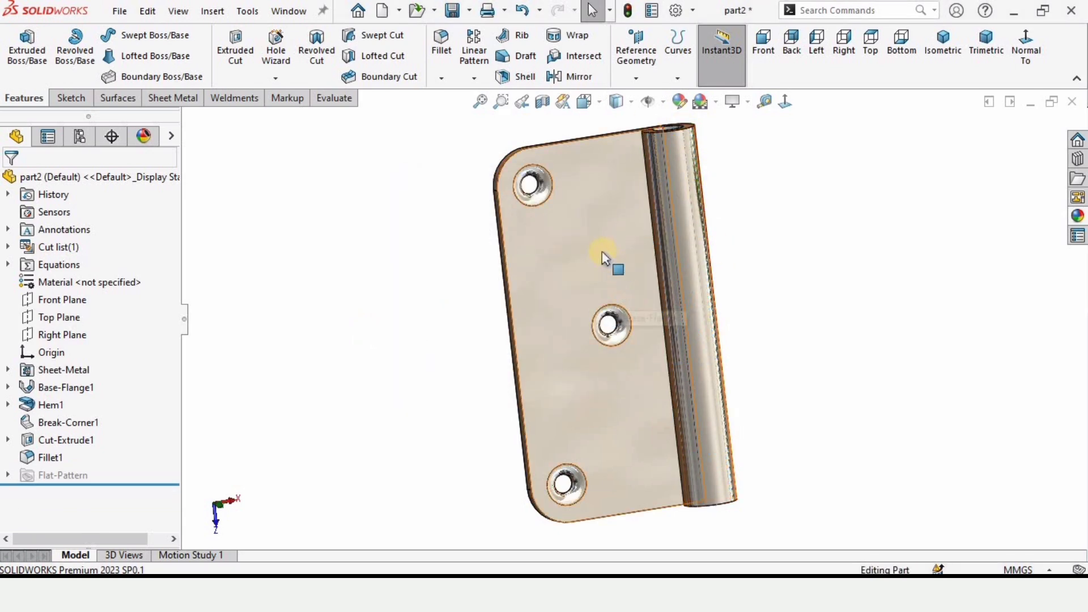
click(604, 257)
Step: Start a sketch on the leaf's flat face and draw a centreline through the middle hole
click(668, 204)
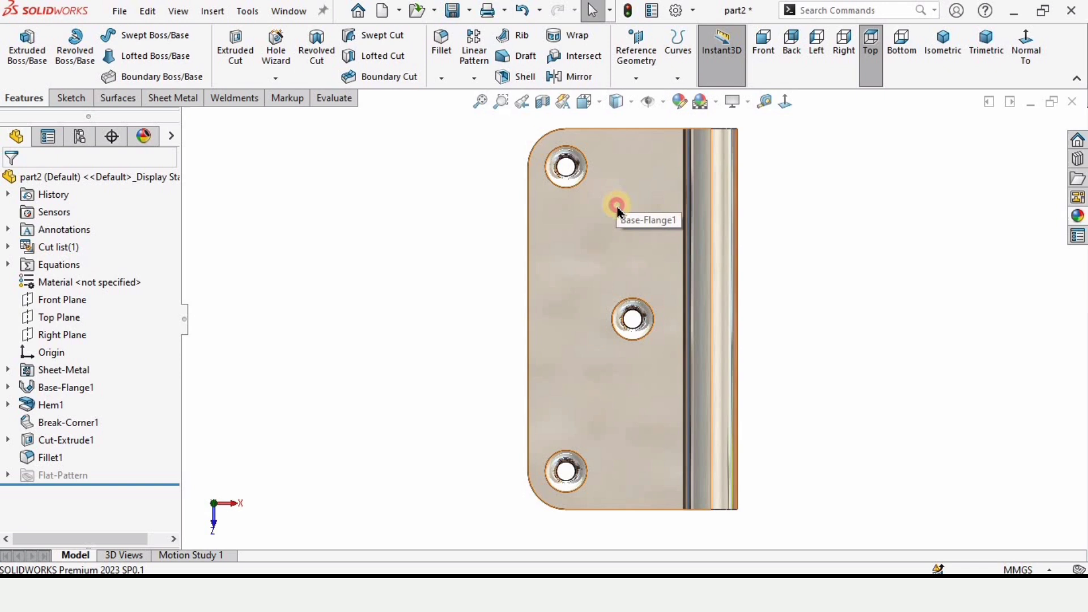
click(616, 201)
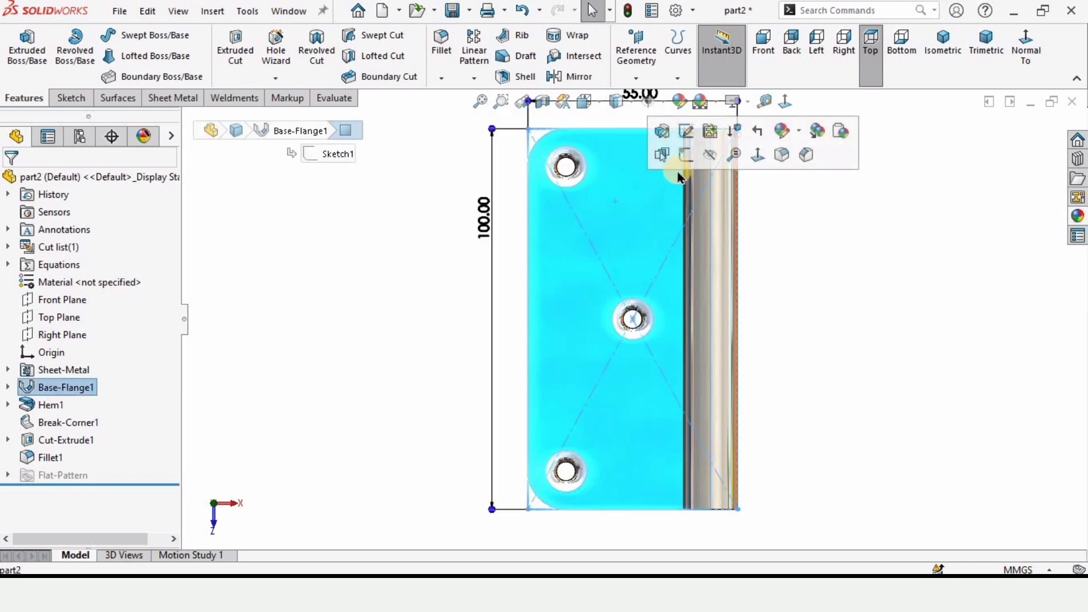
click(686, 155)
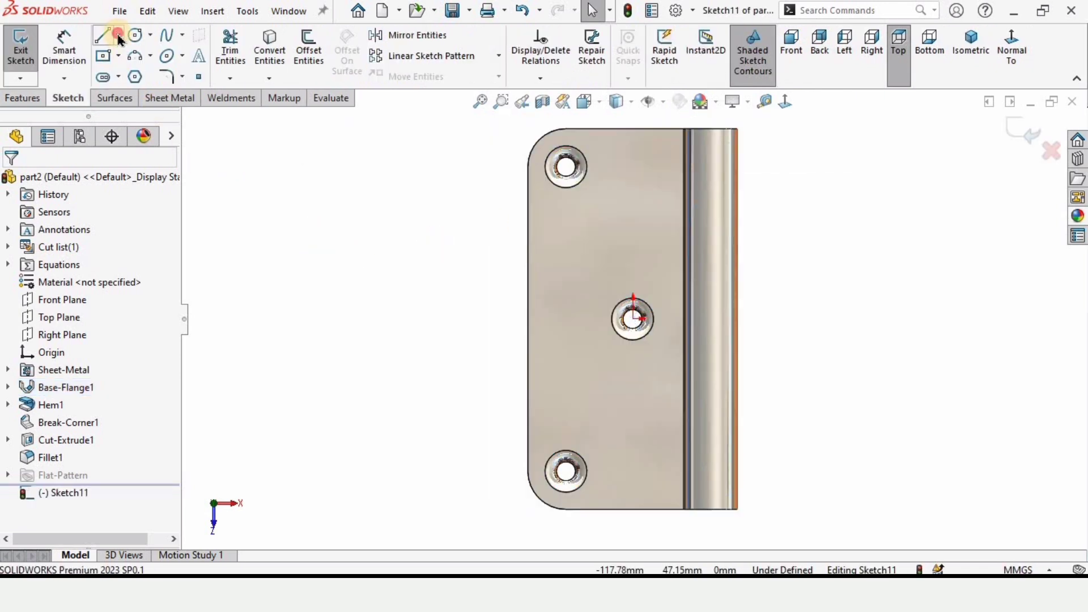
click(119, 38)
click(133, 71)
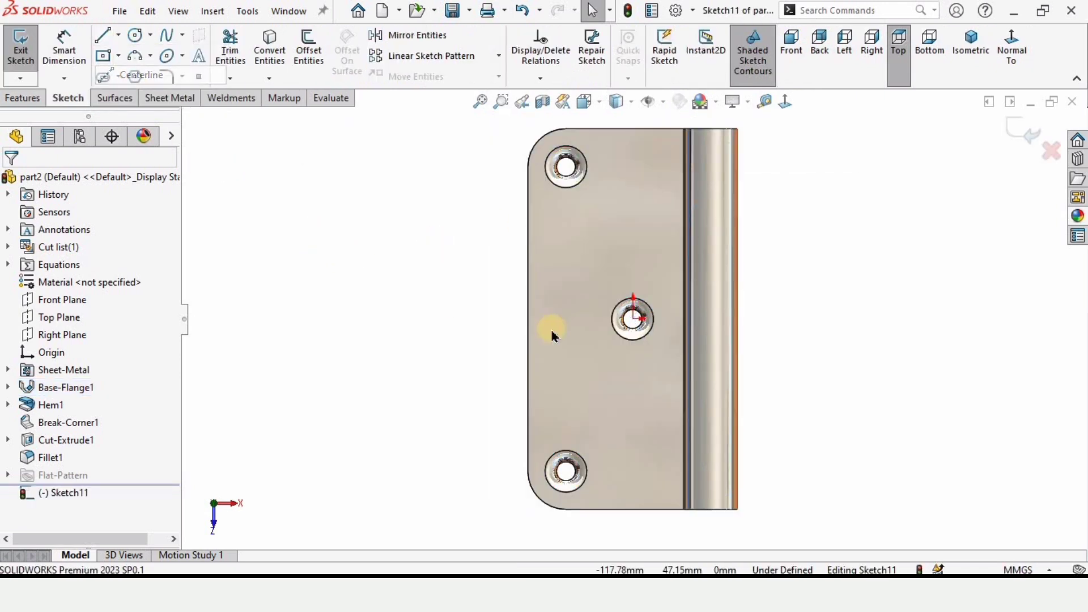
click(633, 318)
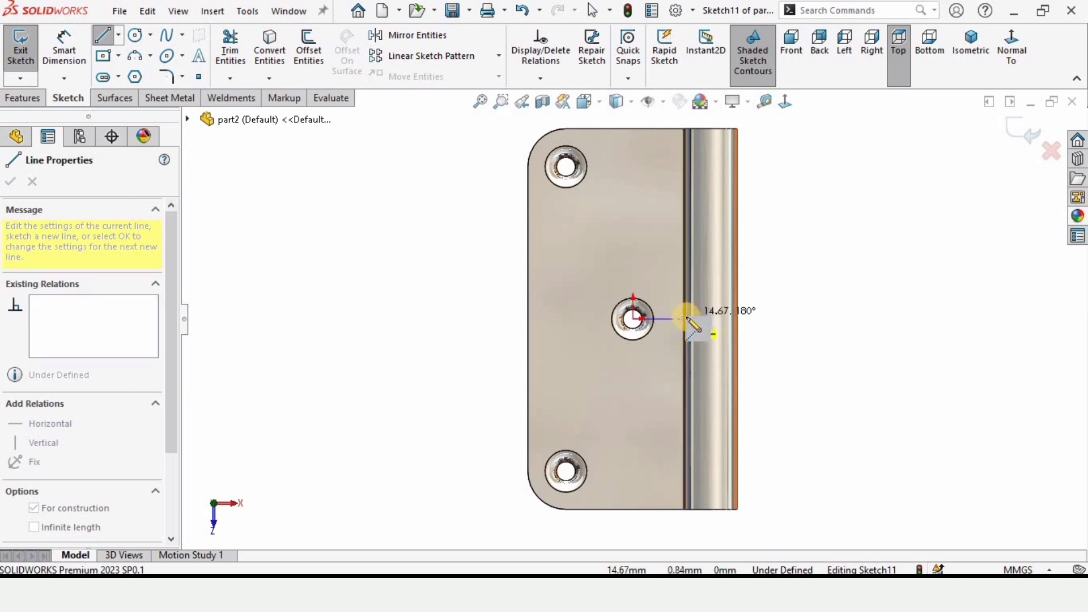
click(684, 319)
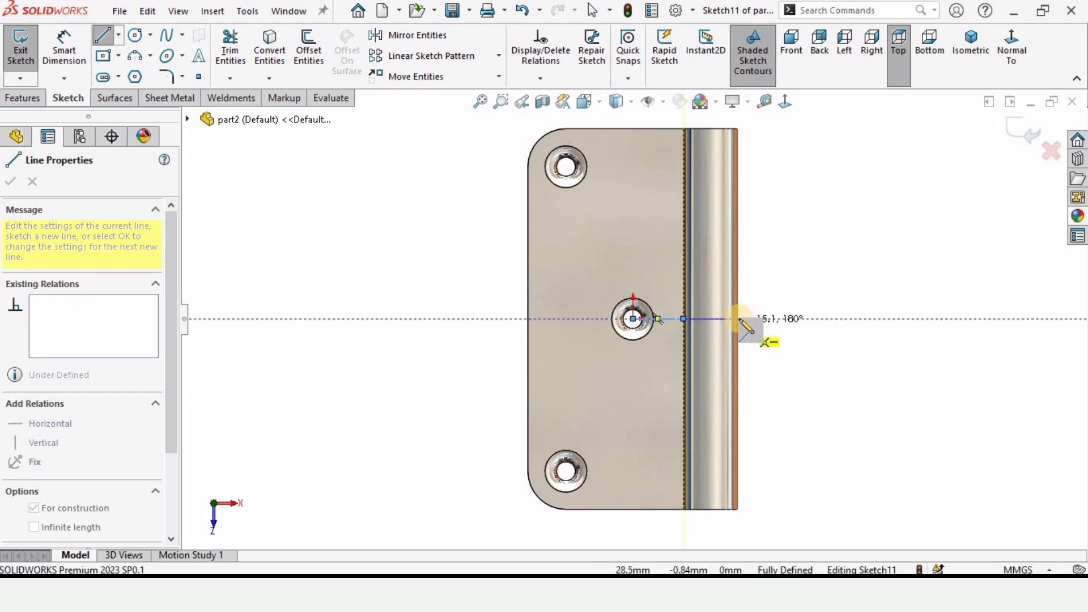
click(737, 319)
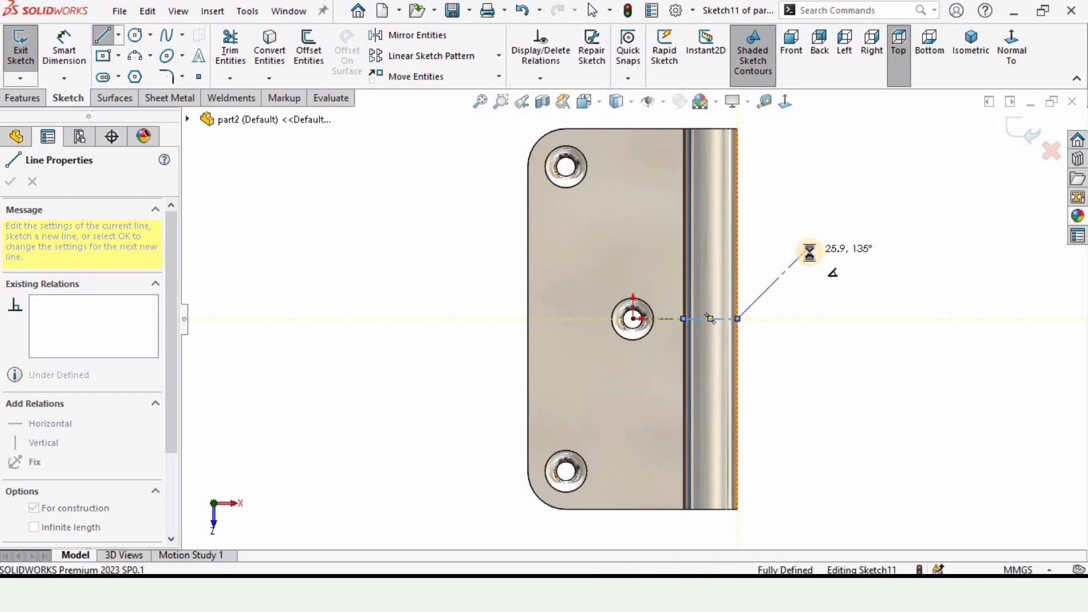
key(Escape)
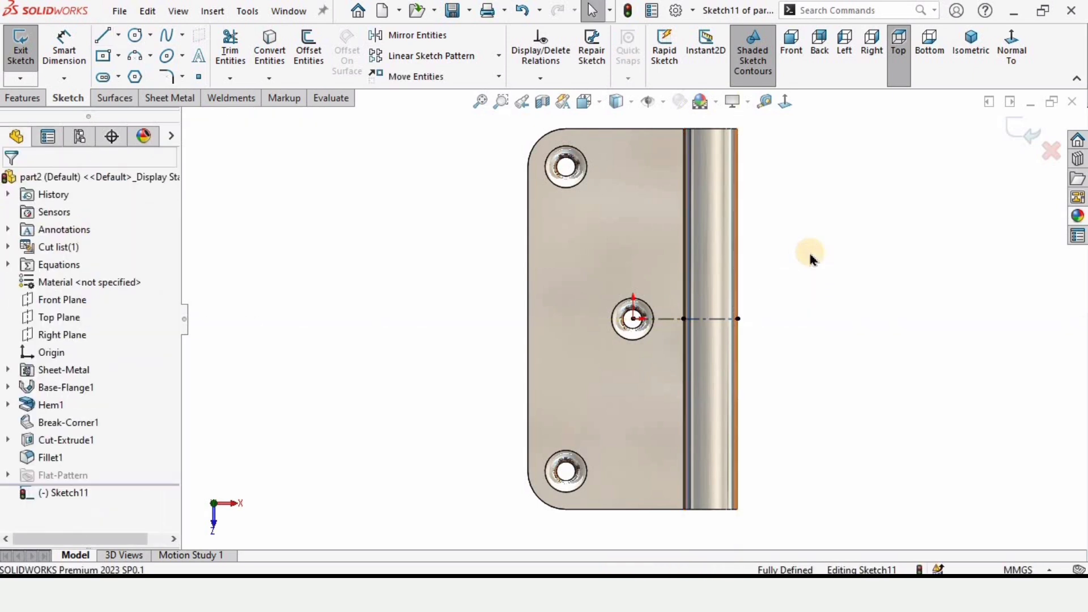
Step: Draw a corner rectangle across the barrel above the centreline, 25 mm tall
click(120, 56)
click(270, 135)
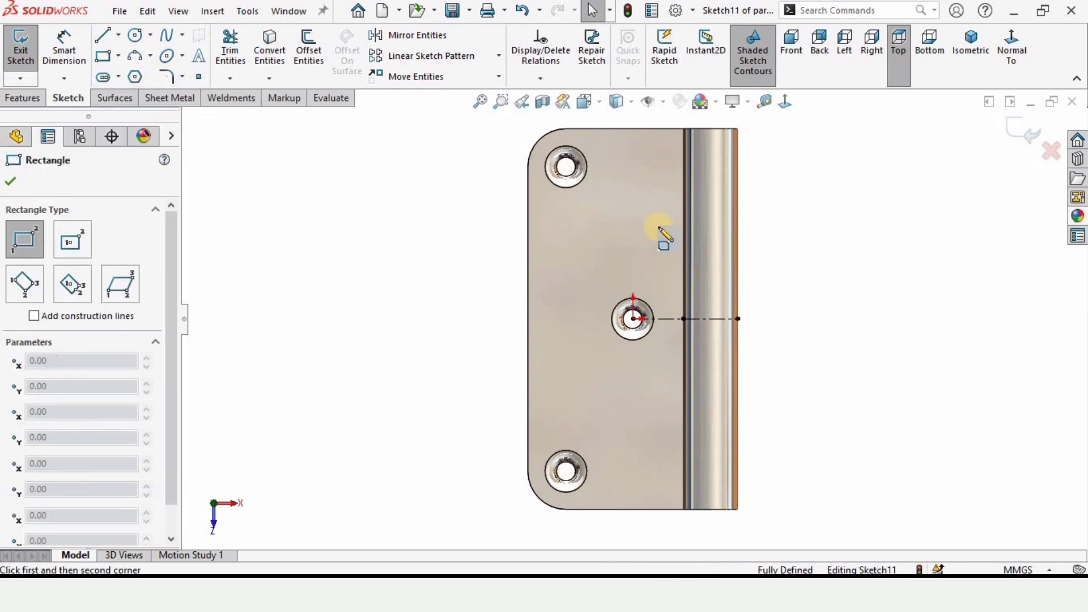
click(684, 215)
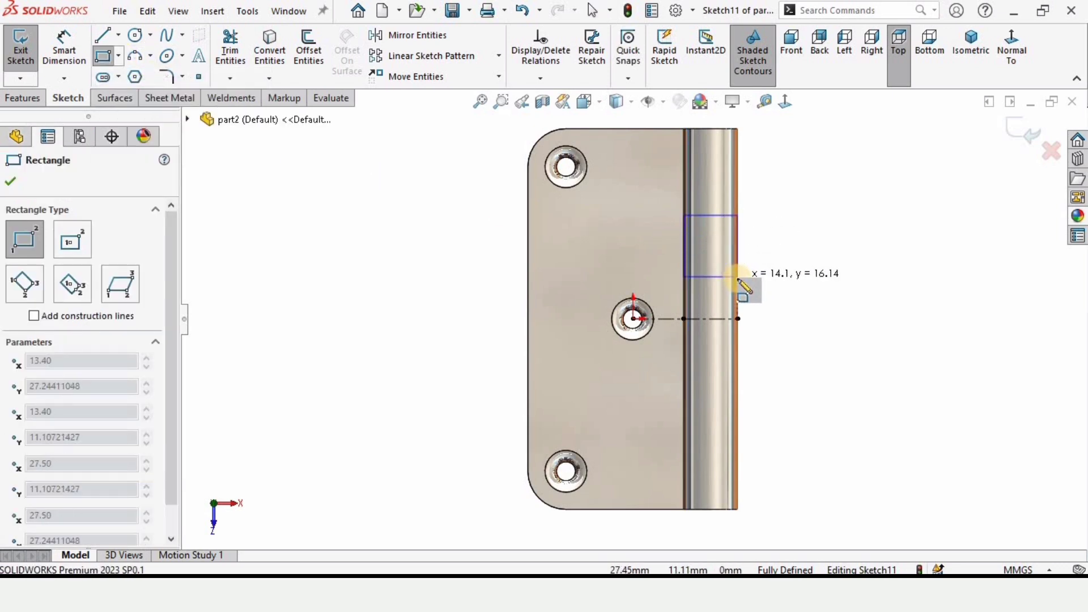
click(737, 279)
key(Escape)
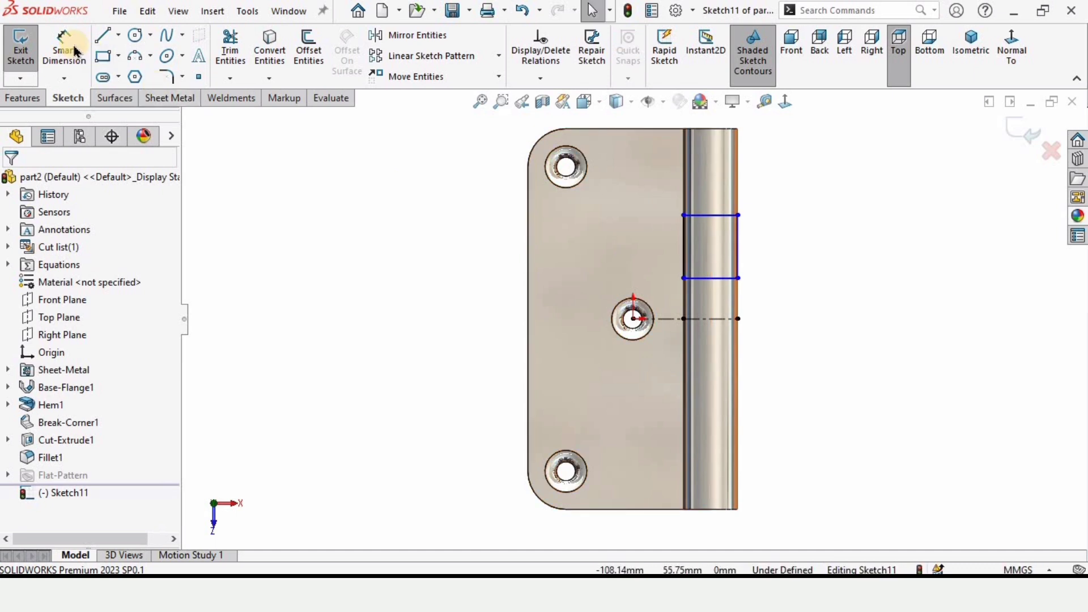
click(64, 46)
click(738, 238)
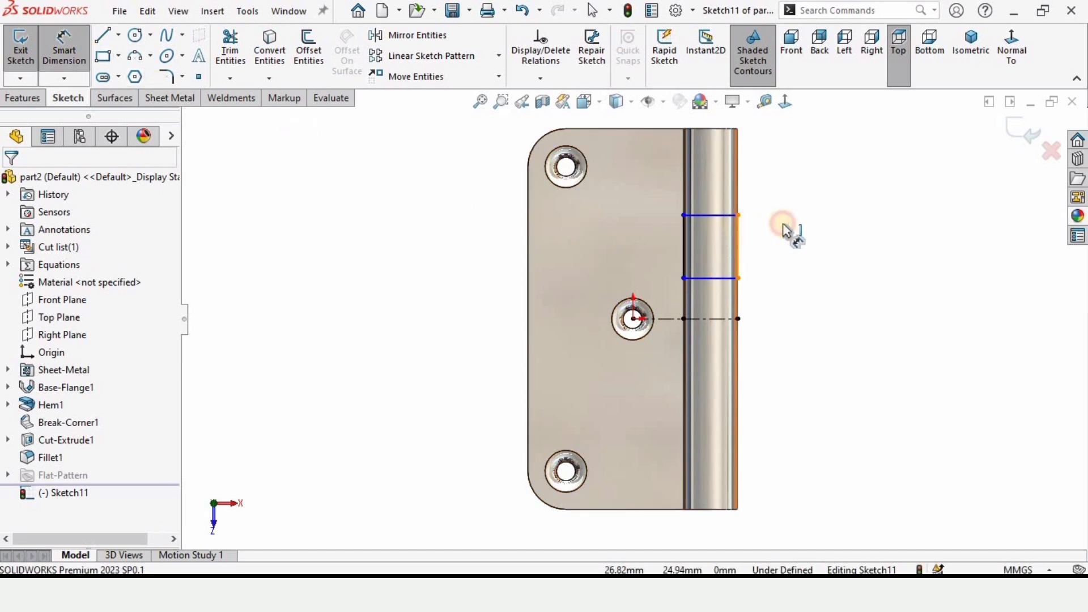
click(806, 228)
text(20)
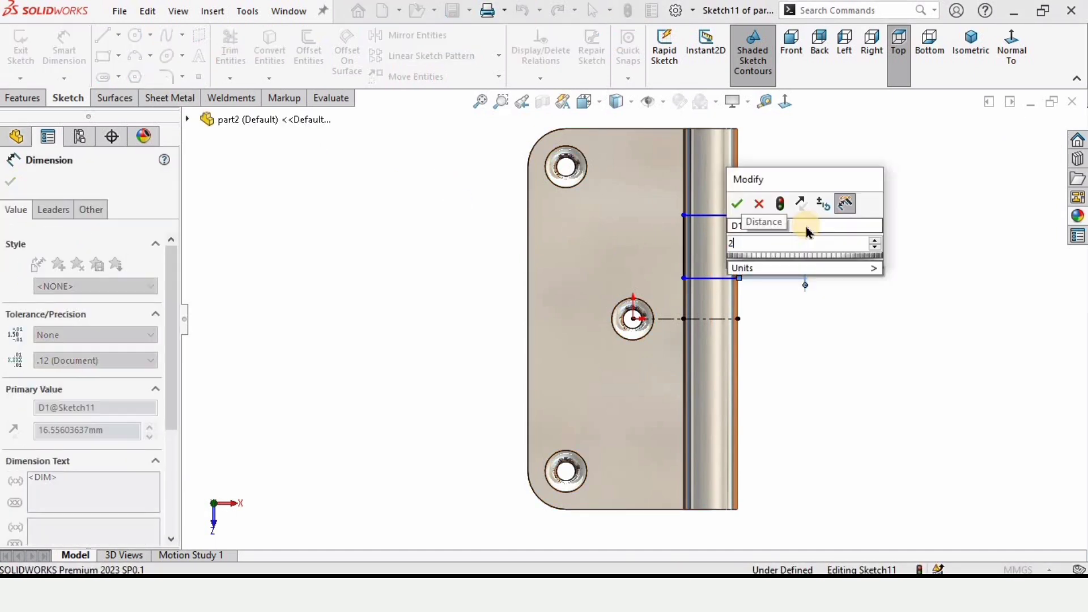
key(Return)
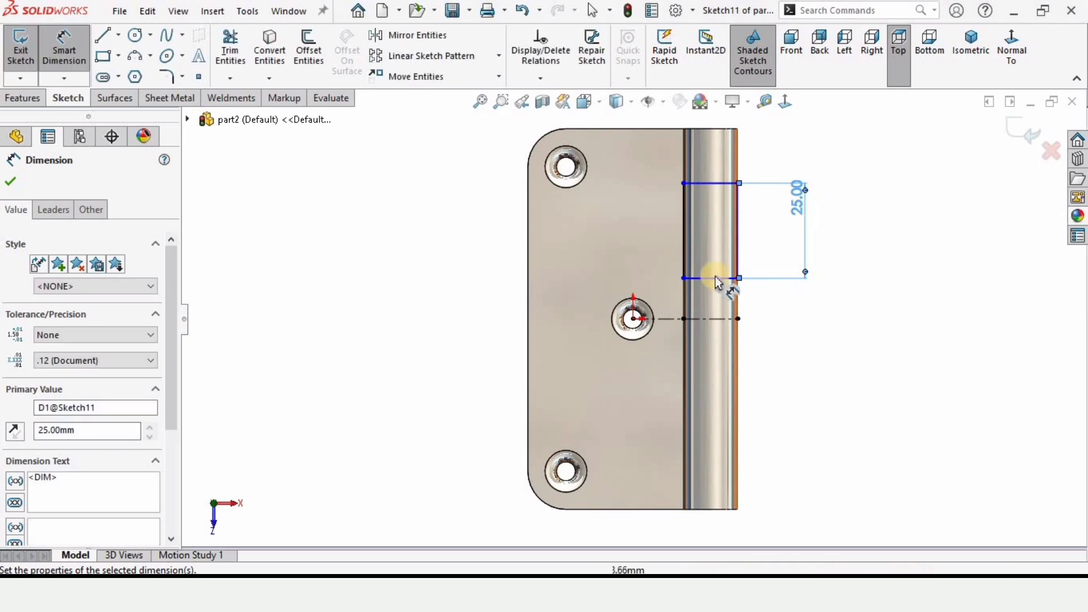
Step: Dimension the rectangle's lower edge 12.5 mm from the centreline
scroll(715, 276, down, 3)
click(643, 215)
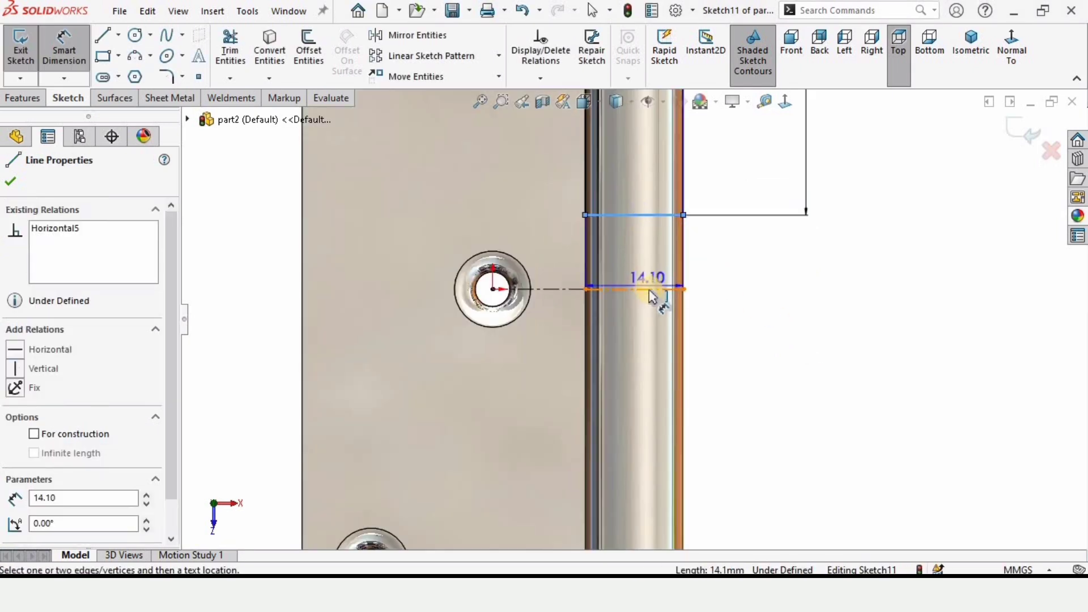
click(648, 289)
click(751, 268)
click(750, 267)
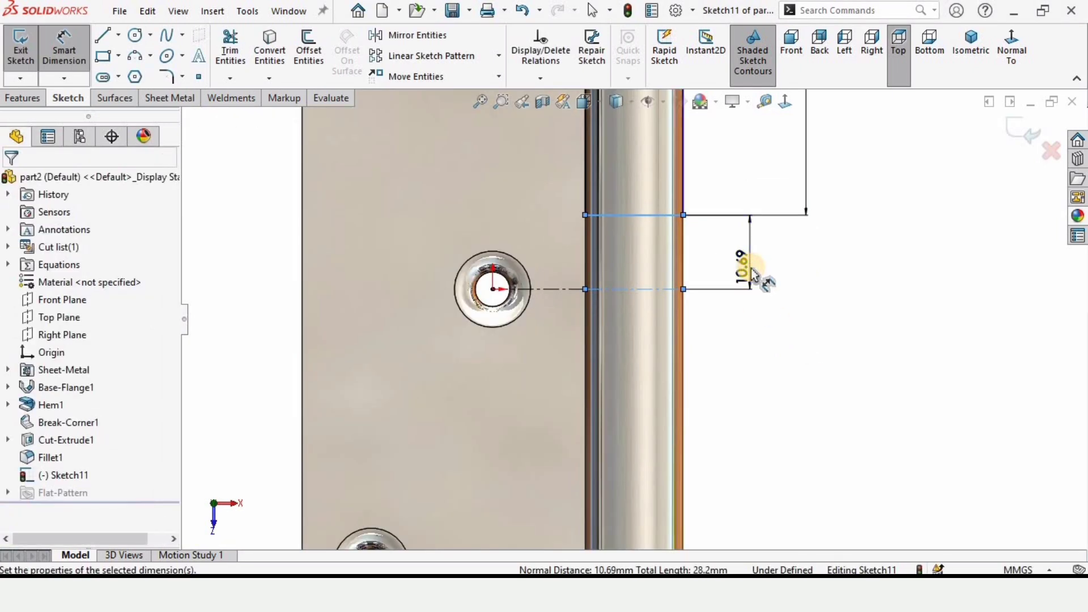
text(12.5)
key(Return)
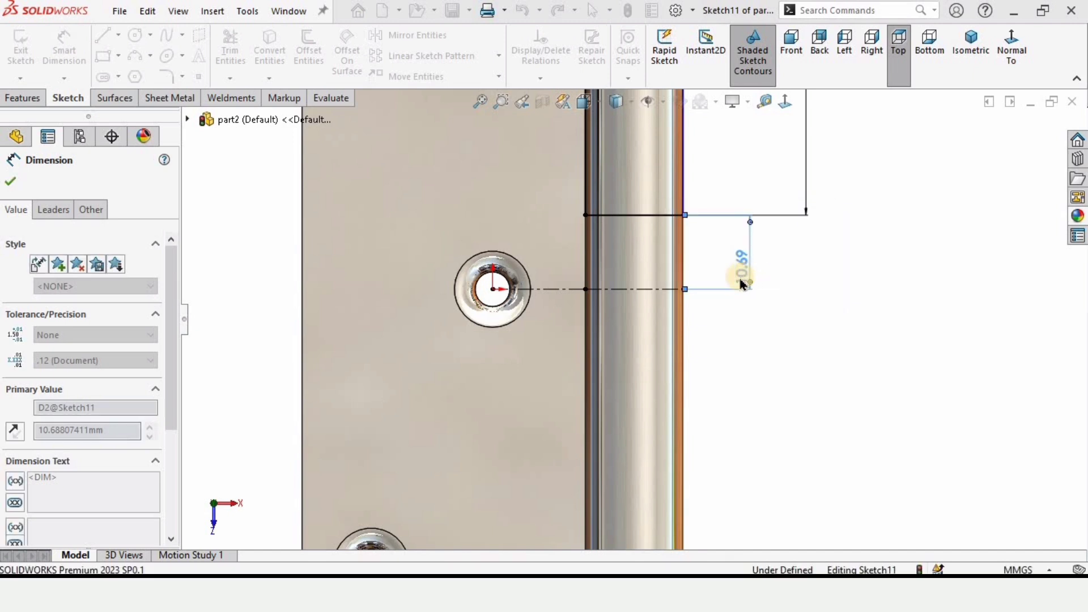
scroll(637, 243, up, 3)
scroll(636, 237, down, 2)
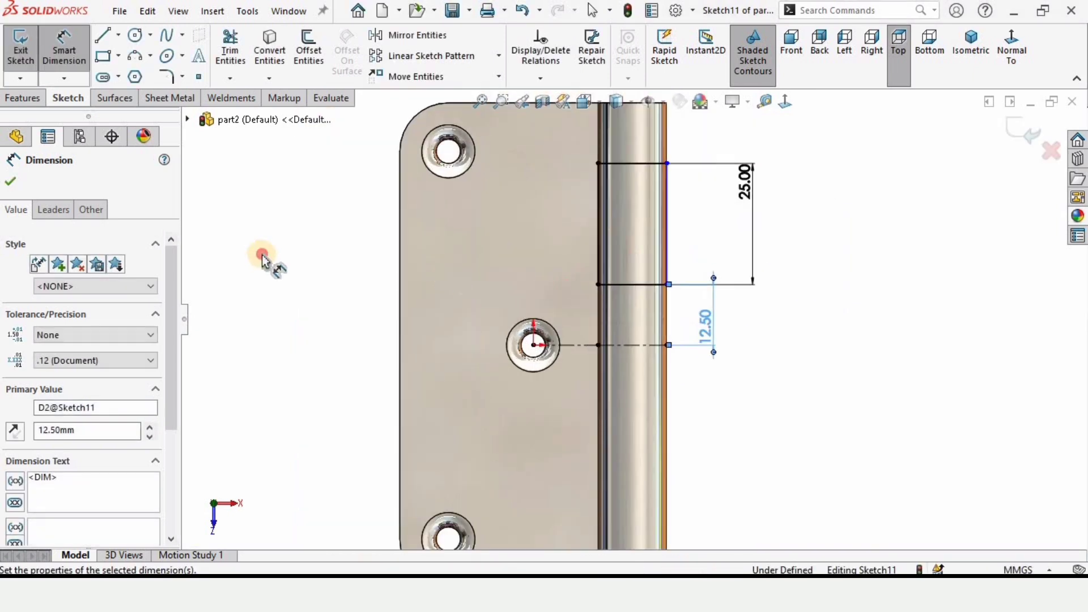
click(262, 254)
Step: Mirror the four lines of the 25 mm rectangle about the middle-hole centreline
click(441, 38)
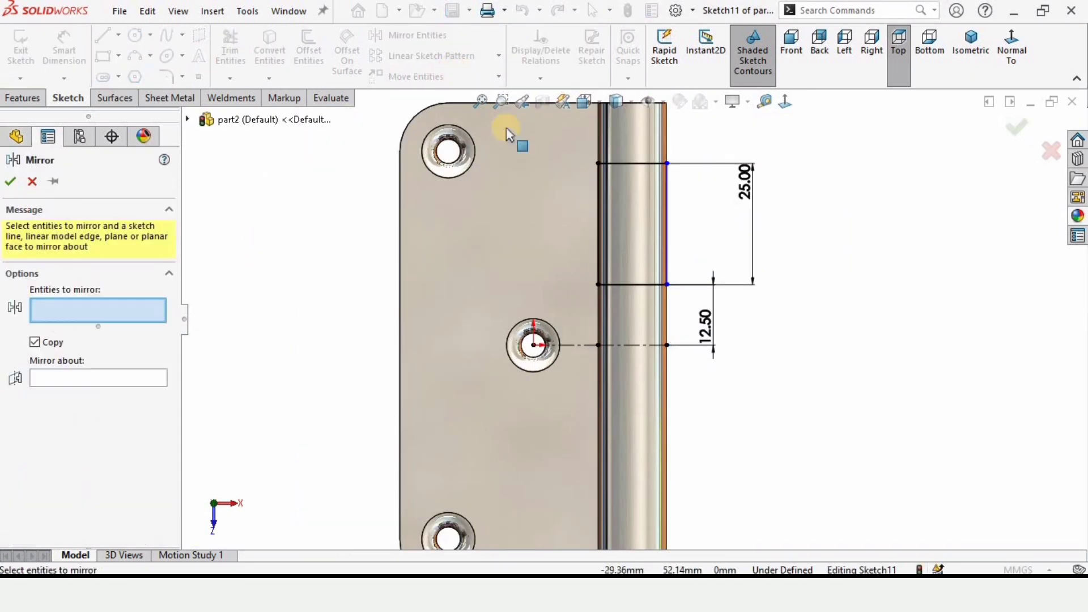
click(563, 153)
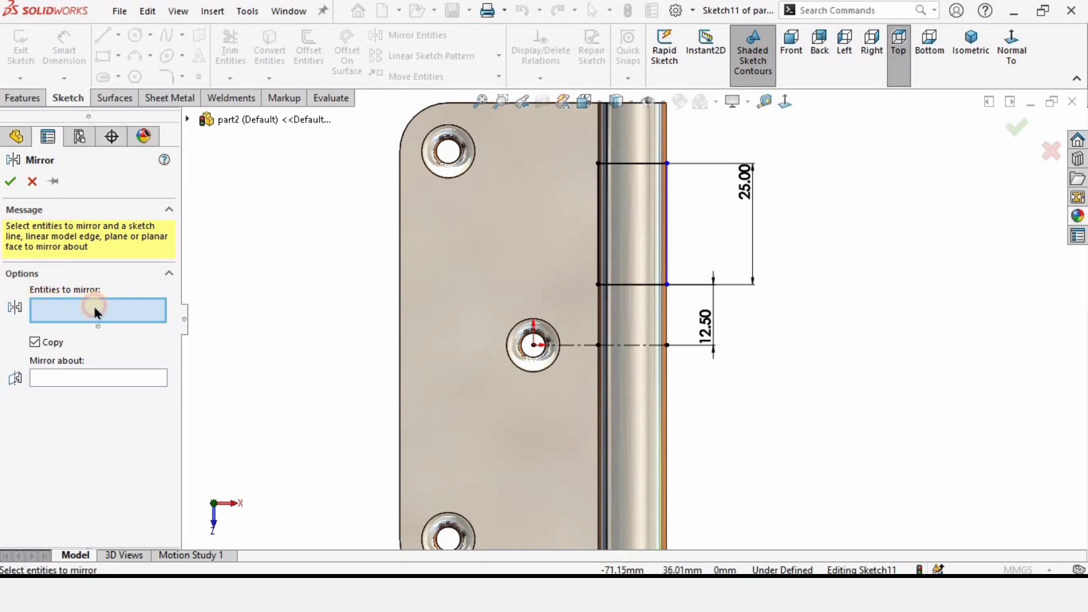
click(558, 345)
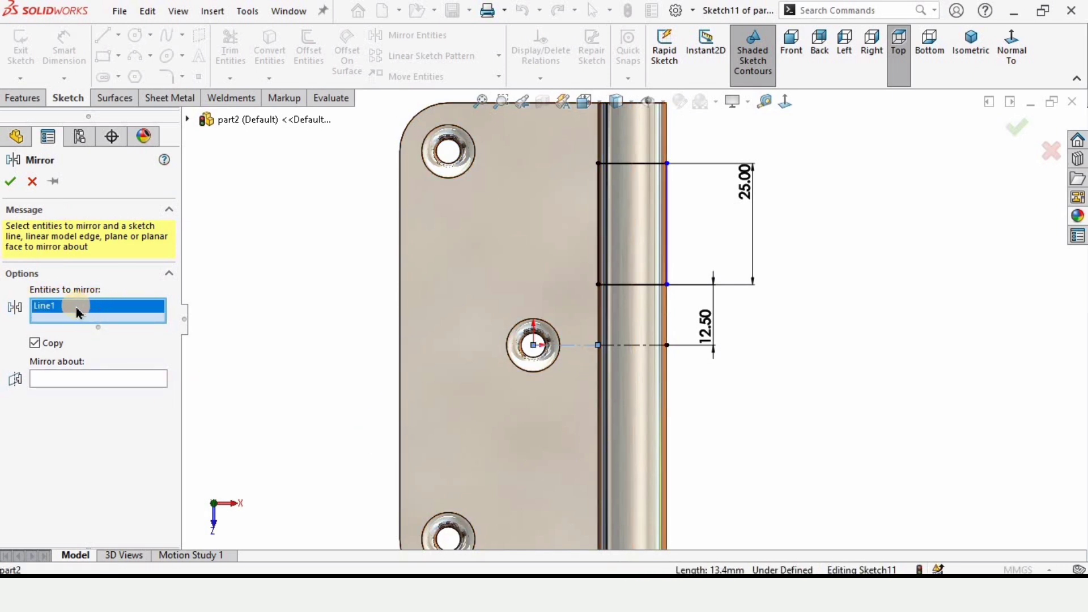
drag(557, 140, 675, 300)
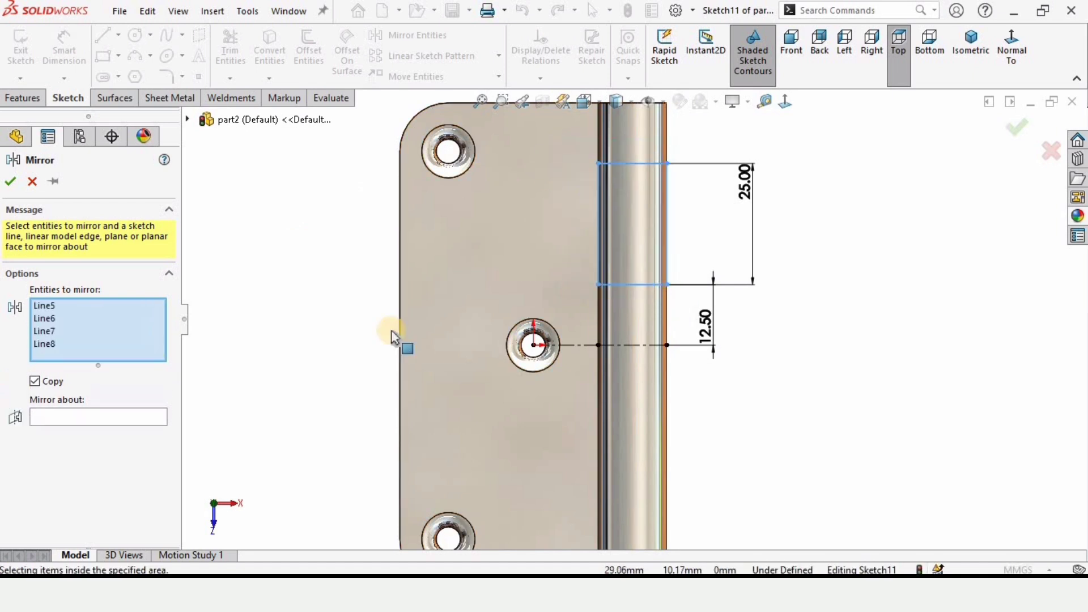
click(80, 422)
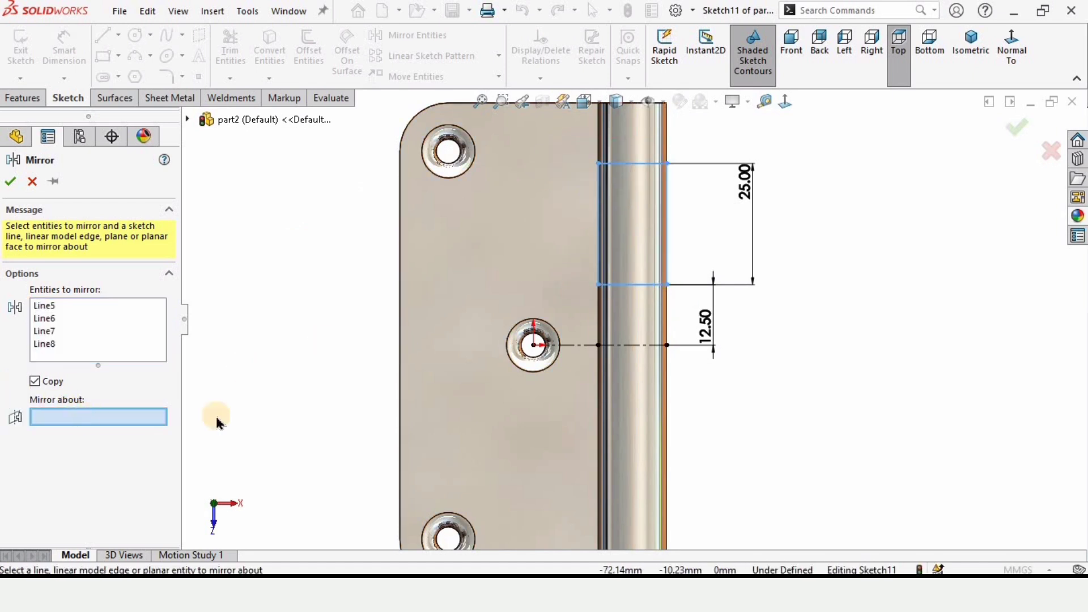
click(571, 352)
scroll(599, 417, up, 3)
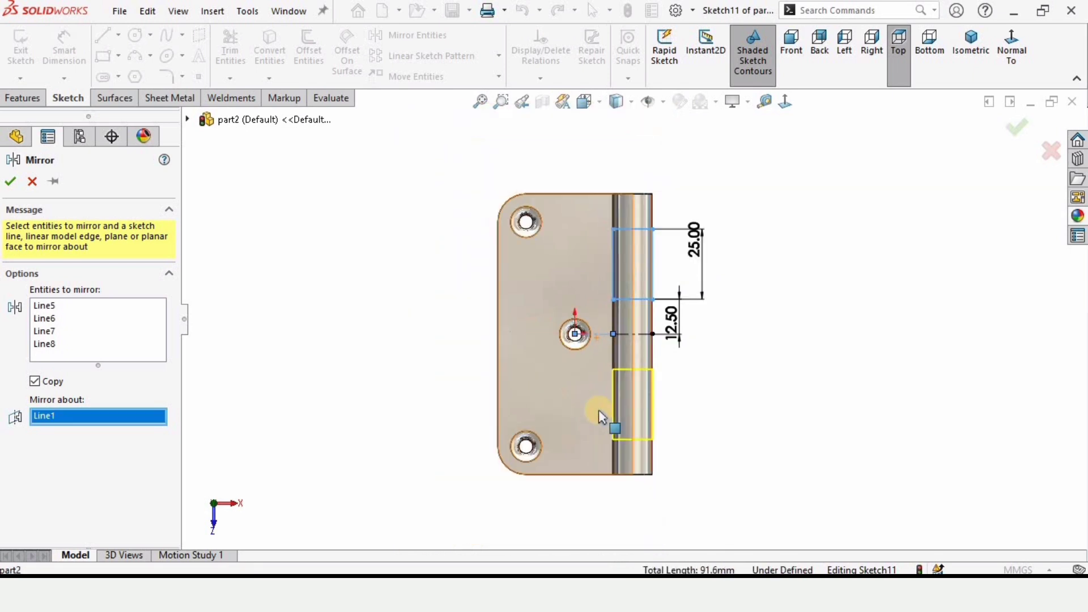
scroll(643, 374, down, 1)
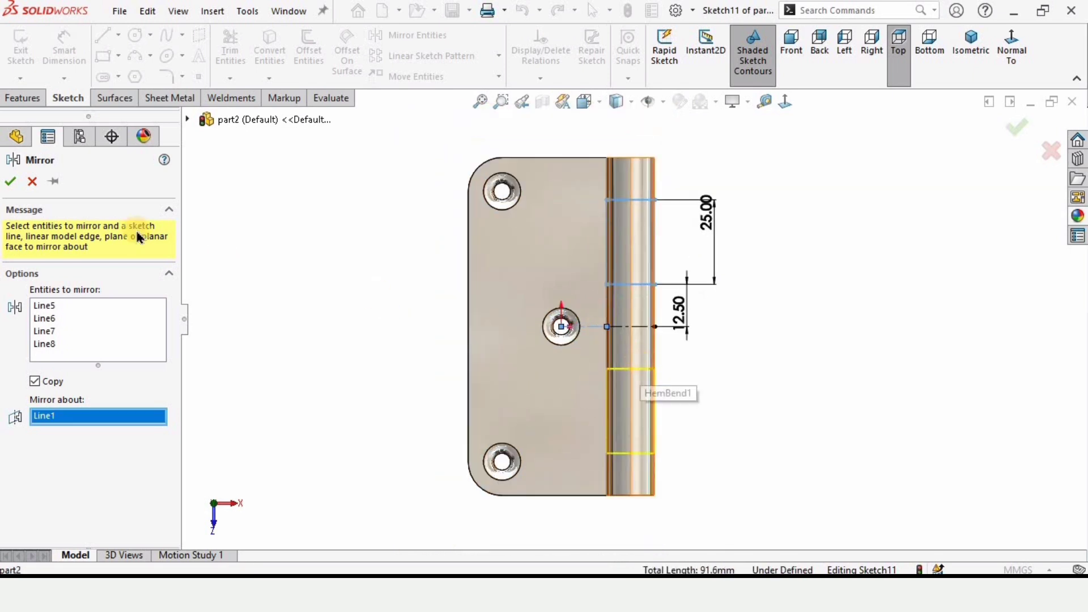
click(10, 181)
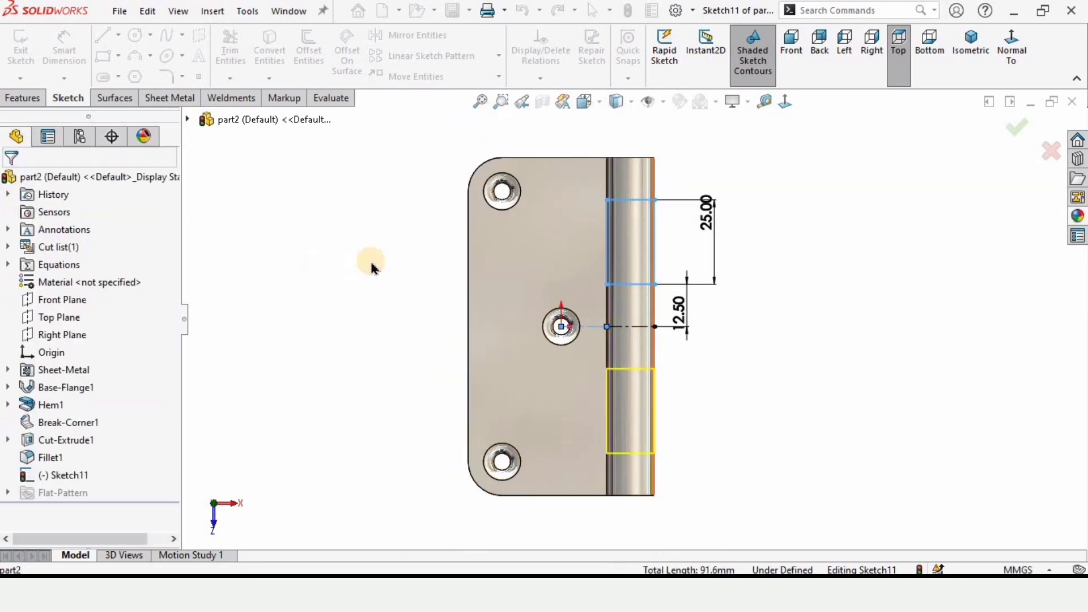
Step: Extrude-cut Sketch11 Through All - Both, splitting the barrel into three knuckles
click(22, 98)
click(236, 48)
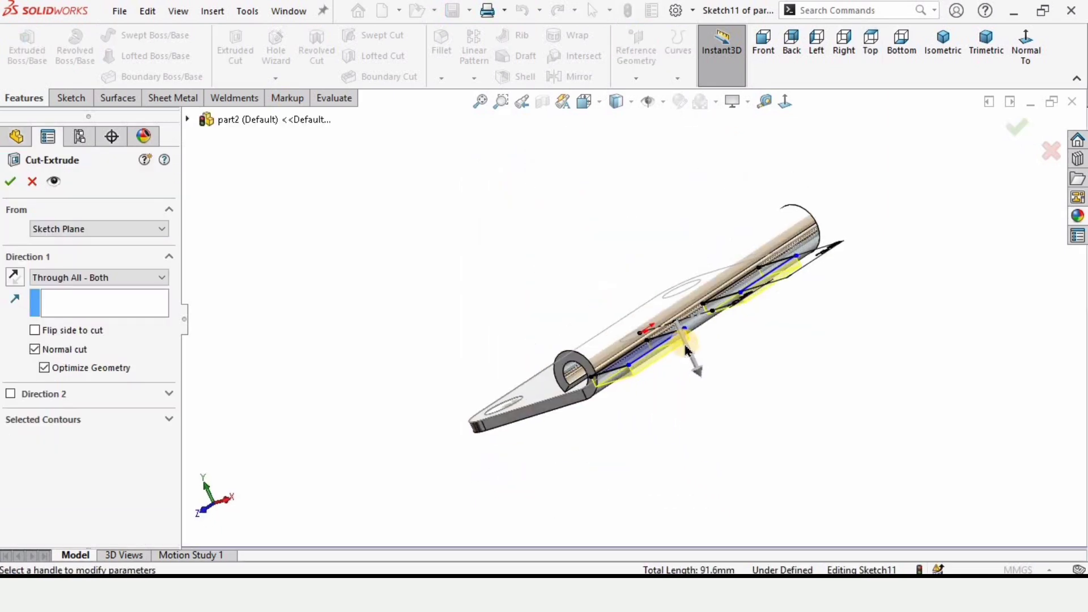
scroll(686, 349, down, 3)
middle_drag(686, 353, 680, 397)
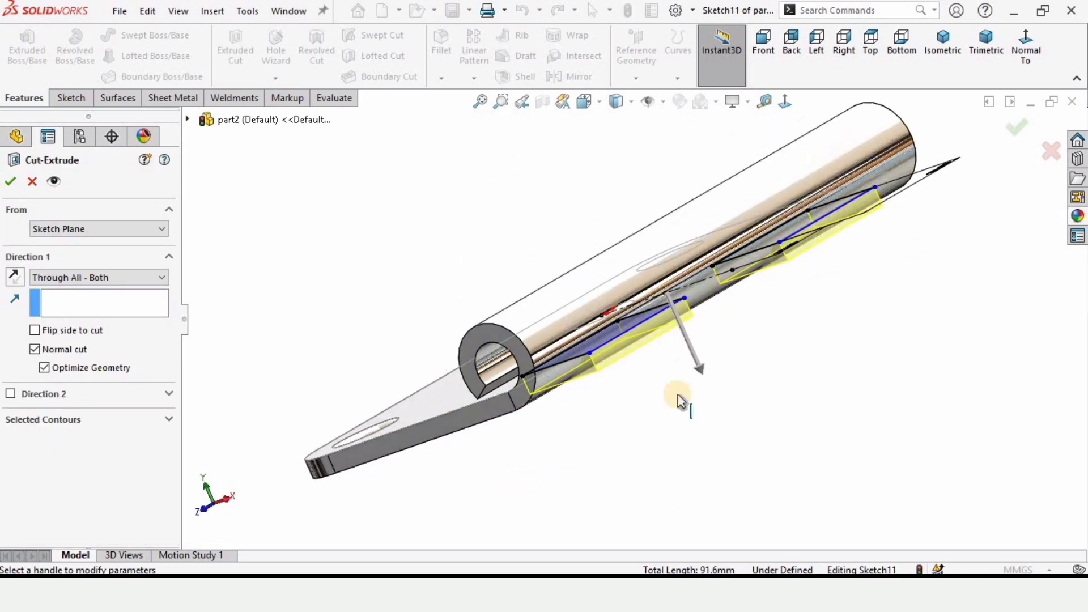
click(93, 278)
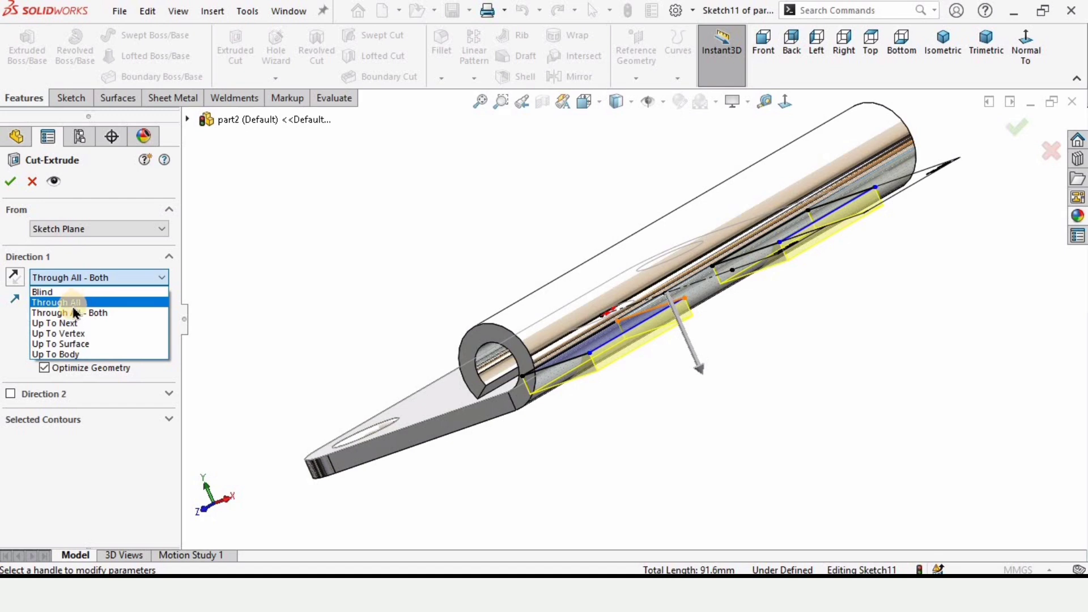
click(72, 312)
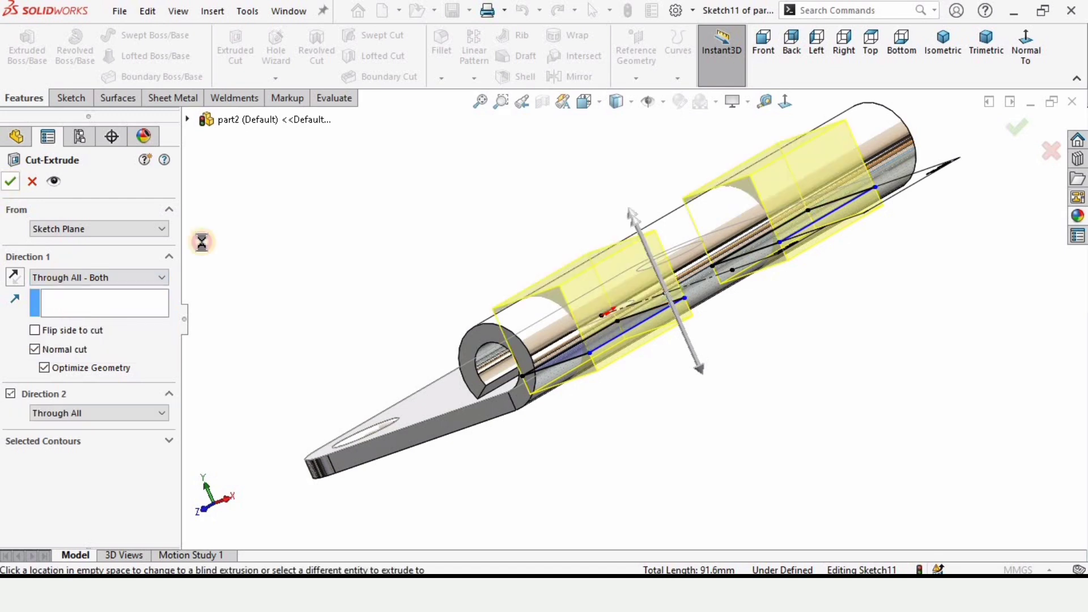
click(374, 227)
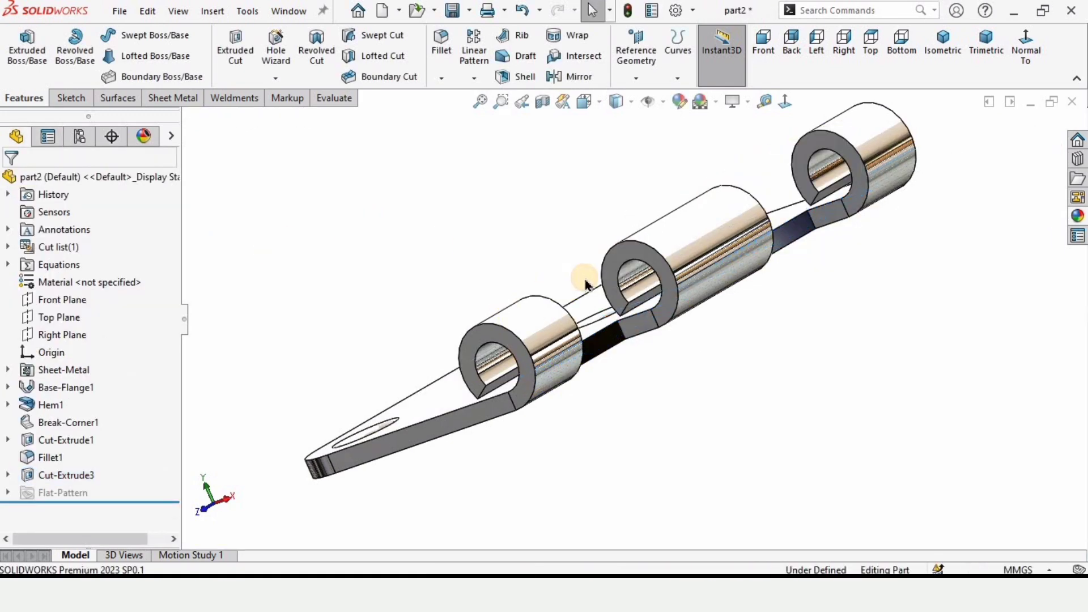
middle_drag(686, 352, 475, 248)
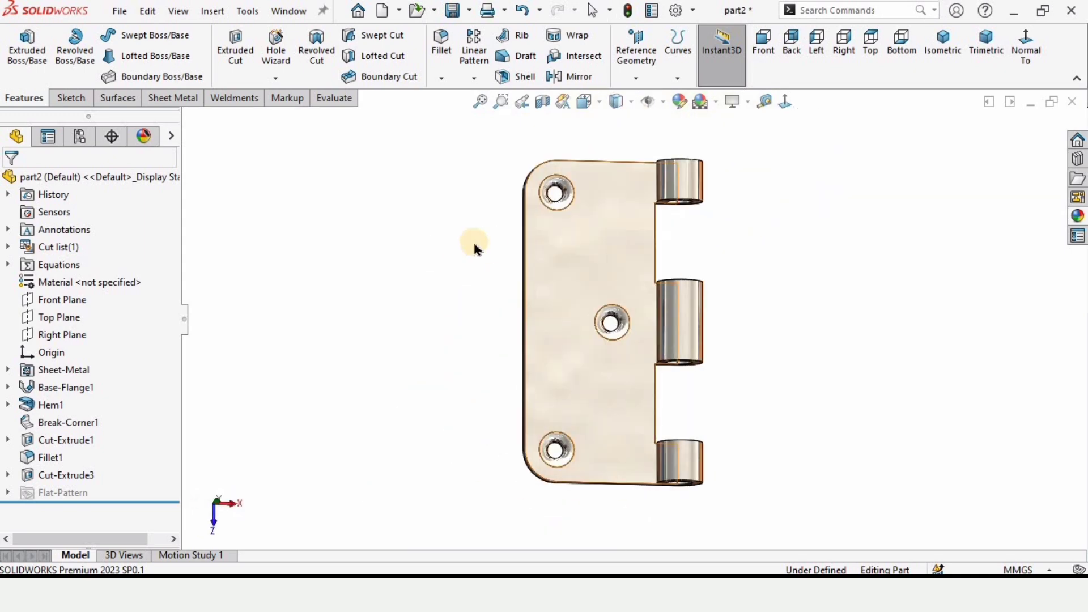
Step: Make a new assembly from part2 and place it as the first component
click(117, 14)
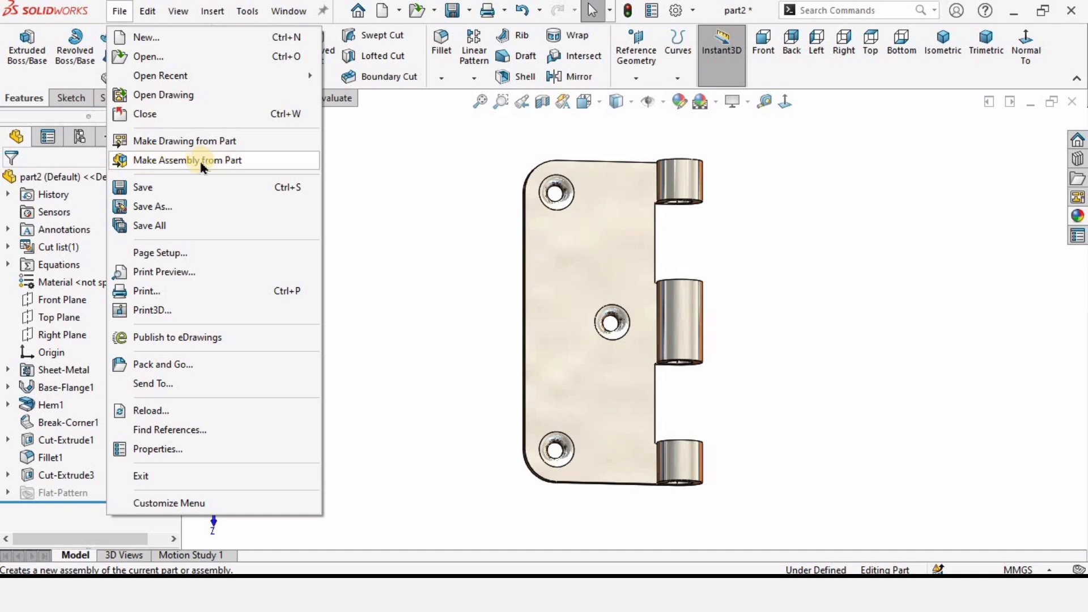
click(224, 166)
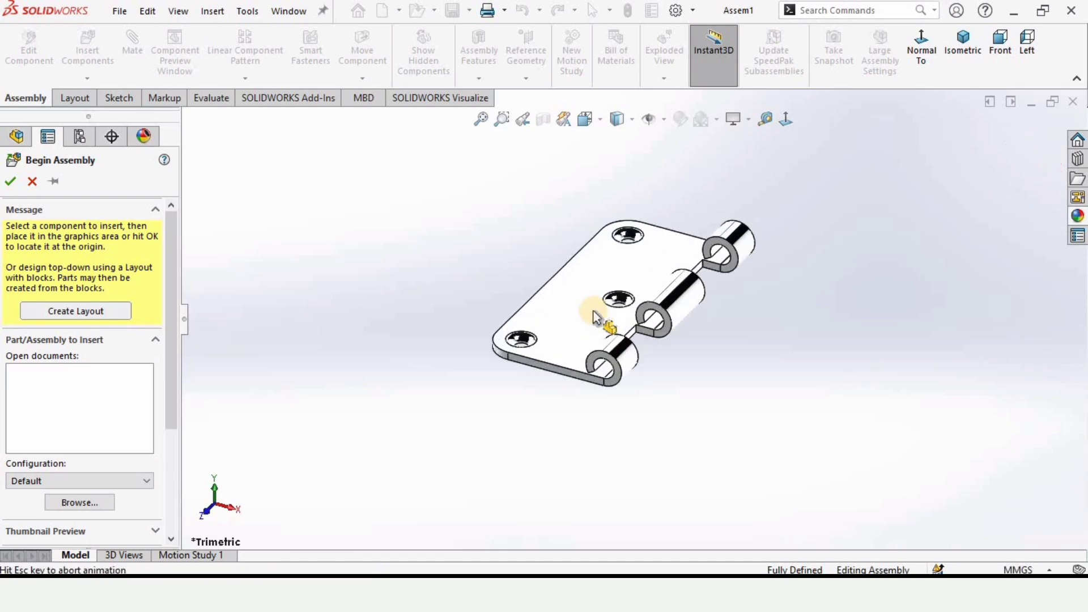
click(595, 311)
Step: Apply the Plain White scene and begin inserting another component
click(719, 122)
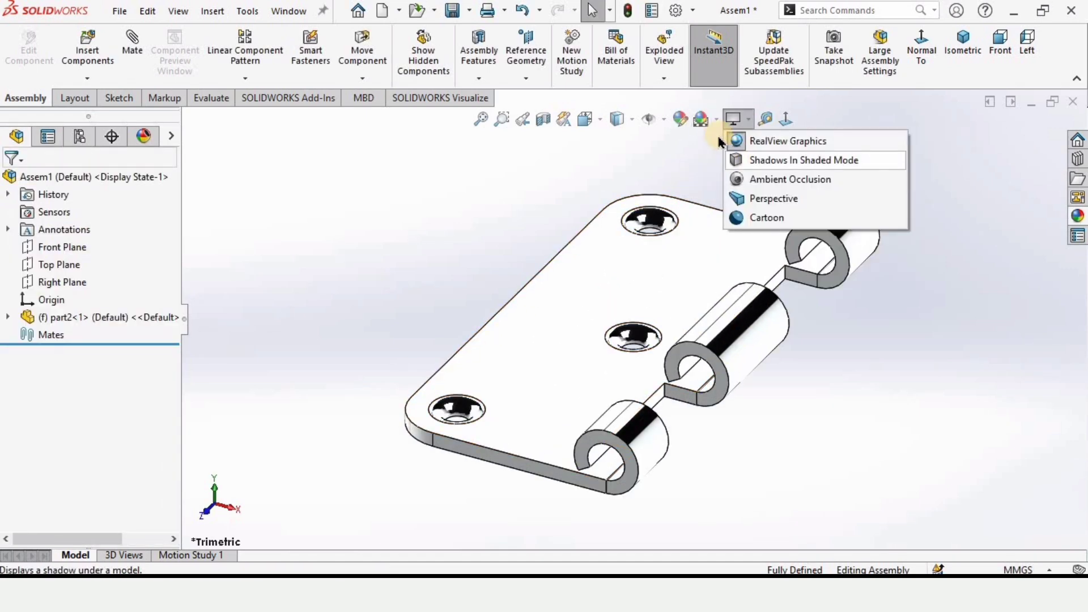
click(720, 161)
middle_drag(681, 294, 688, 152)
middle_drag(680, 273, 372, 262)
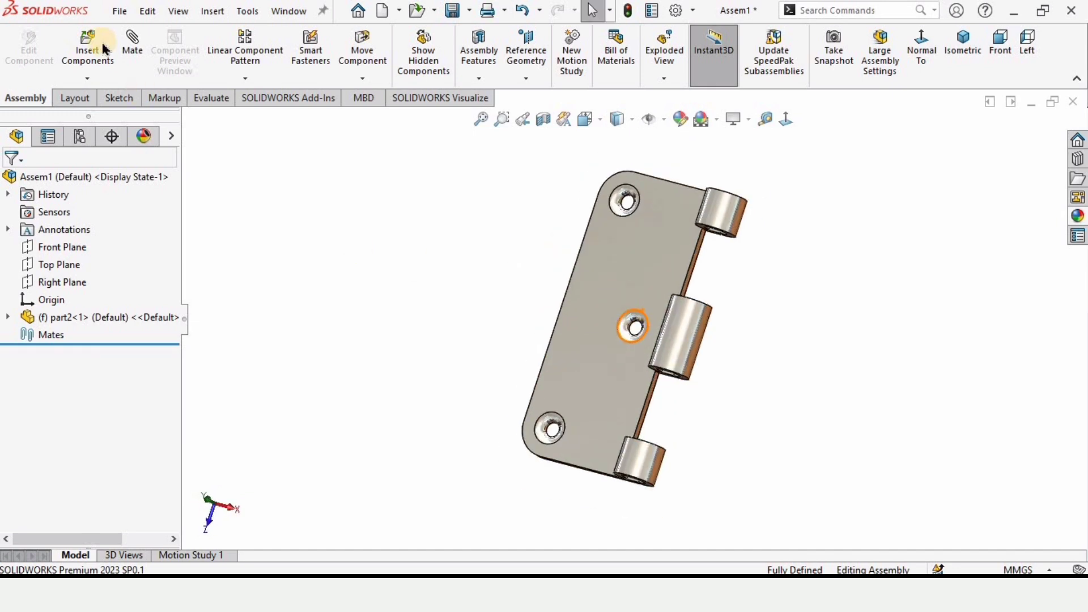
click(79, 55)
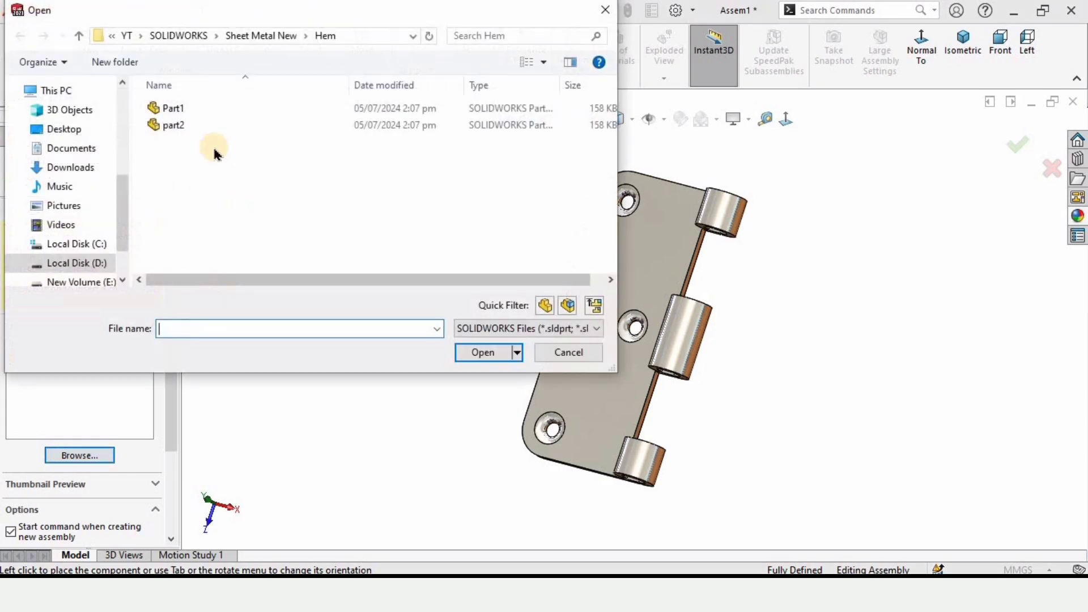
Step: Insert Part1 from the hinge folder beside part2
click(169, 108)
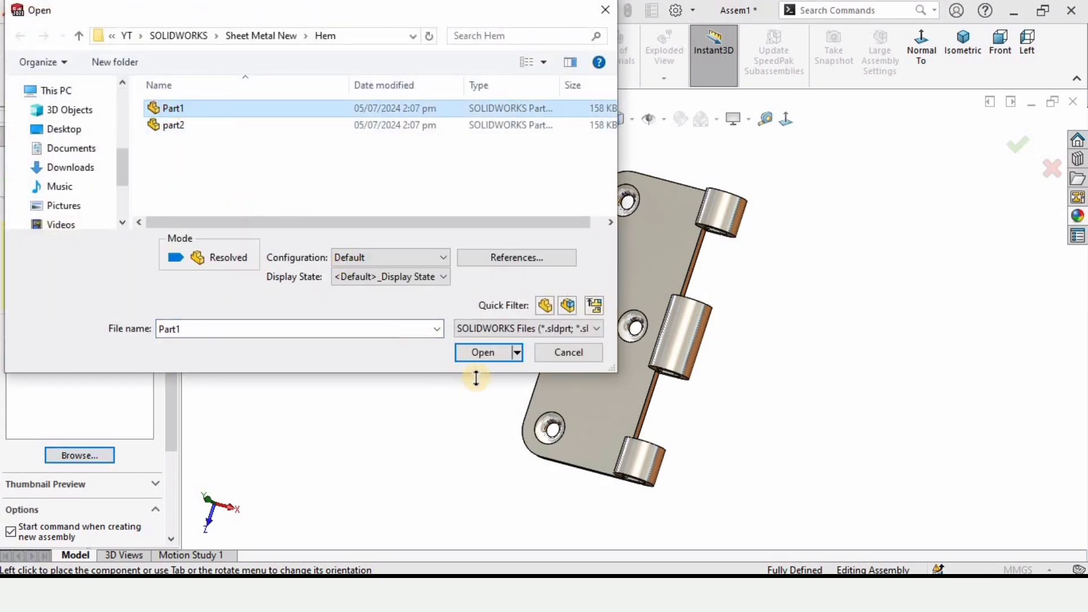
click(475, 353)
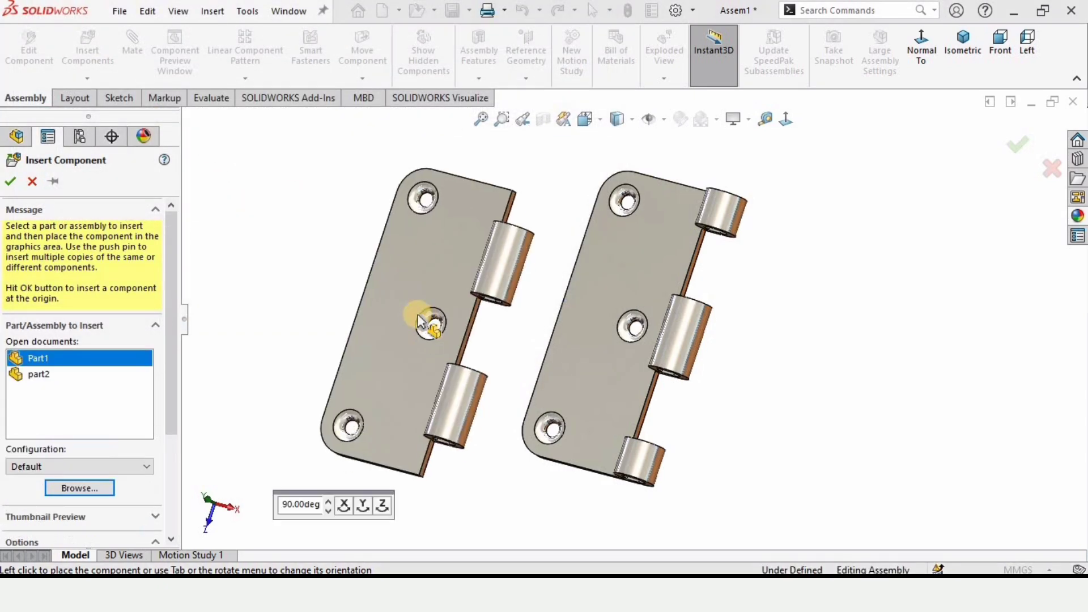
click(437, 363)
scroll(558, 340, up, 3)
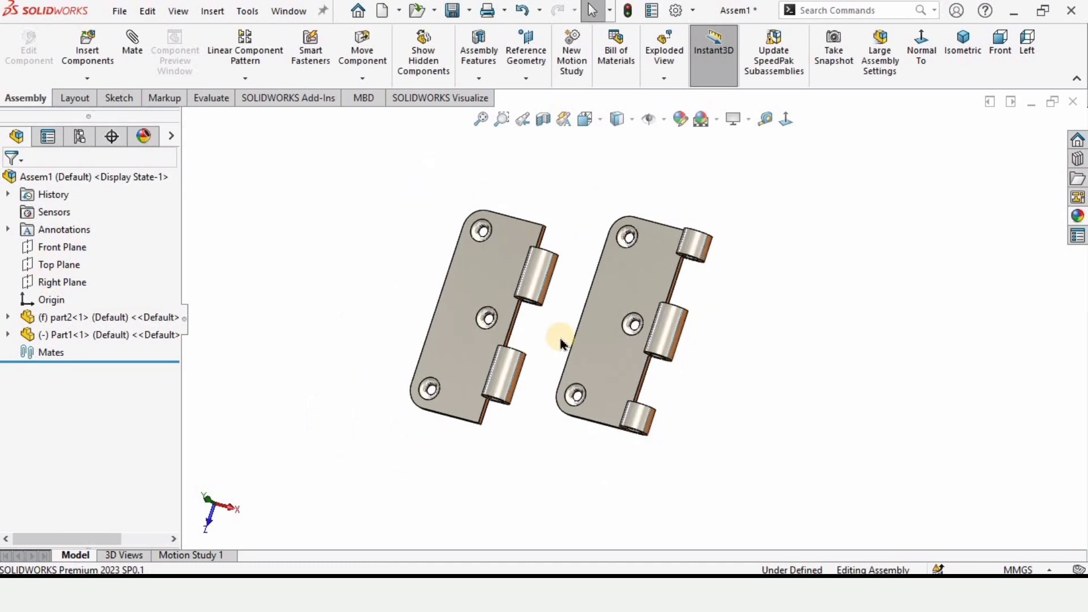
middle_drag(599, 311, 604, 312)
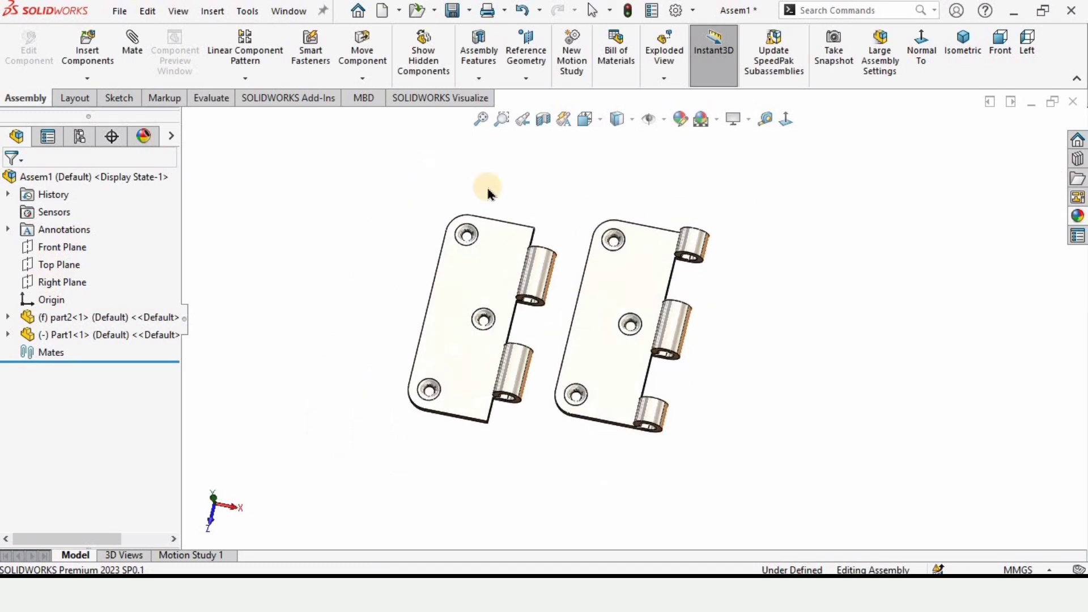
Step: Rotate Part1 so its knuckles point left and move it right of part2
click(361, 85)
click(391, 115)
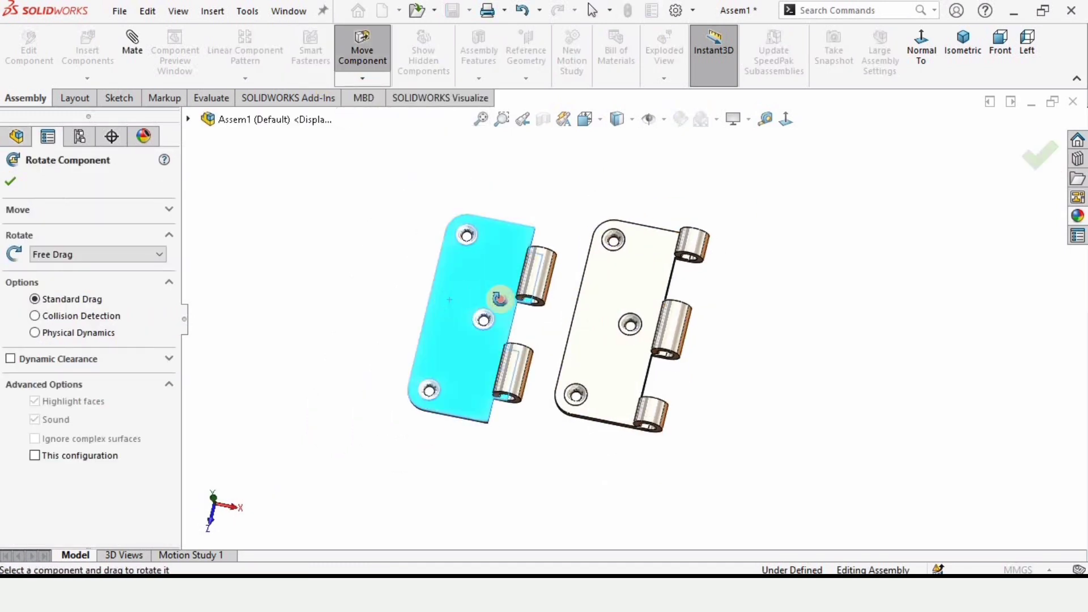
drag(500, 299, 528, 424)
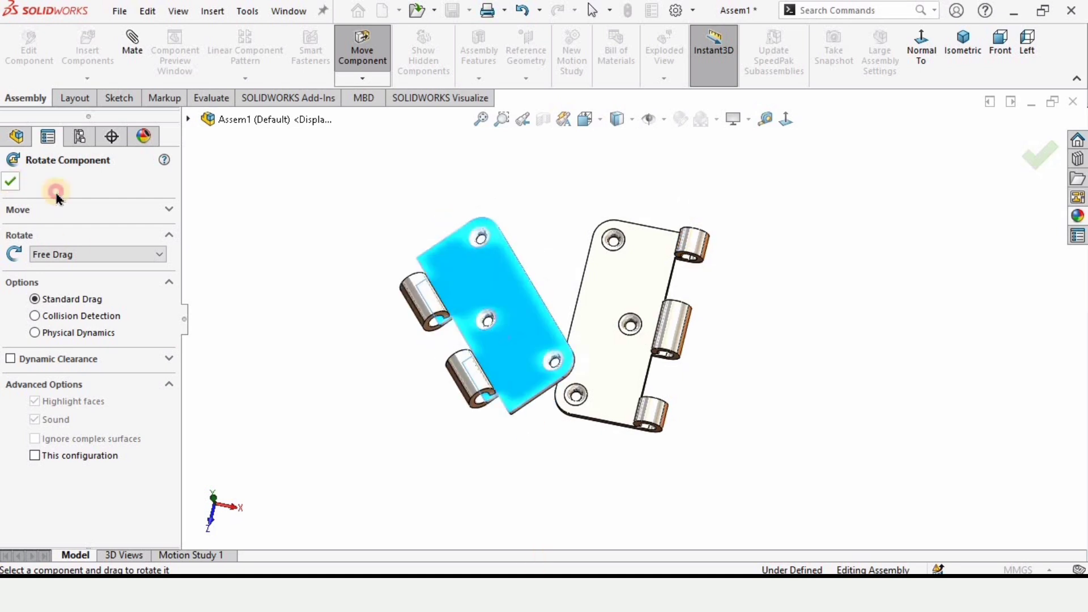
click(11, 182)
drag(473, 282, 776, 288)
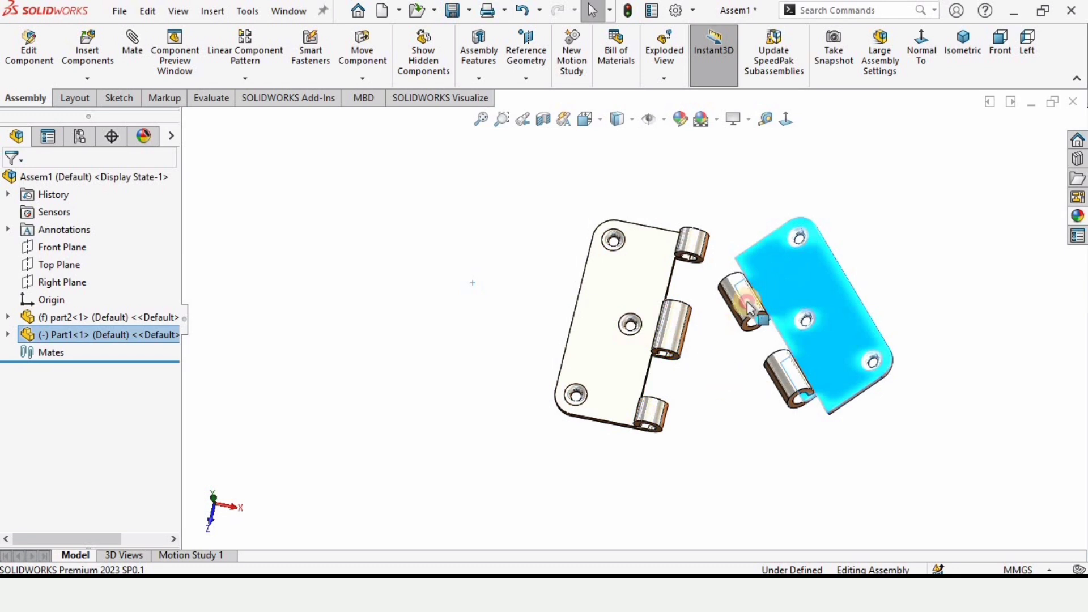
click(730, 339)
scroll(733, 340, down, 2)
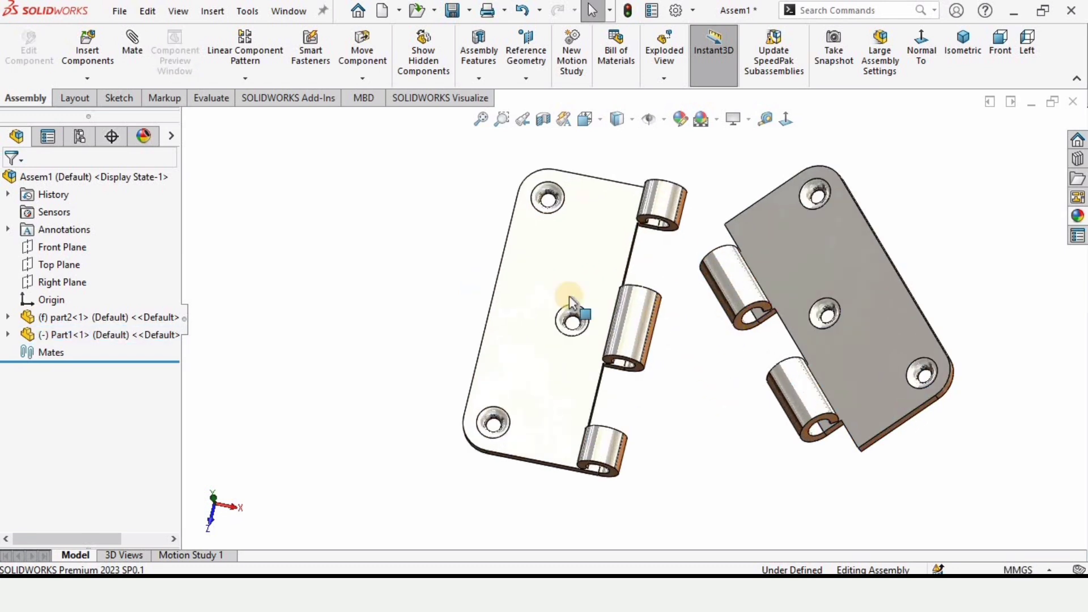
click(138, 48)
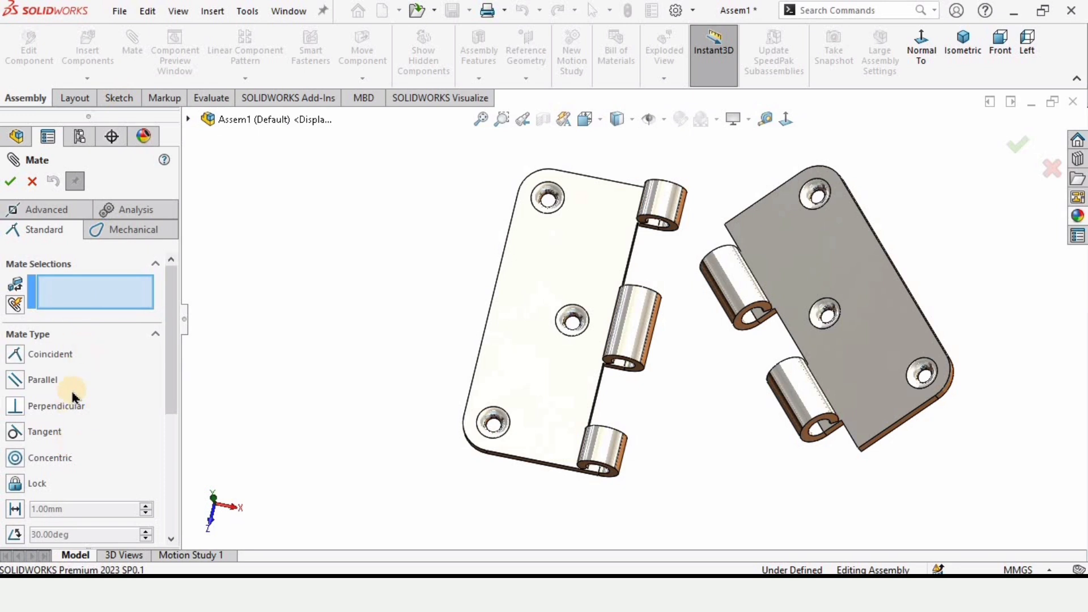
Step: Choose the Hinge mechanical mate type, deleting a mistakenly picked face
click(143, 231)
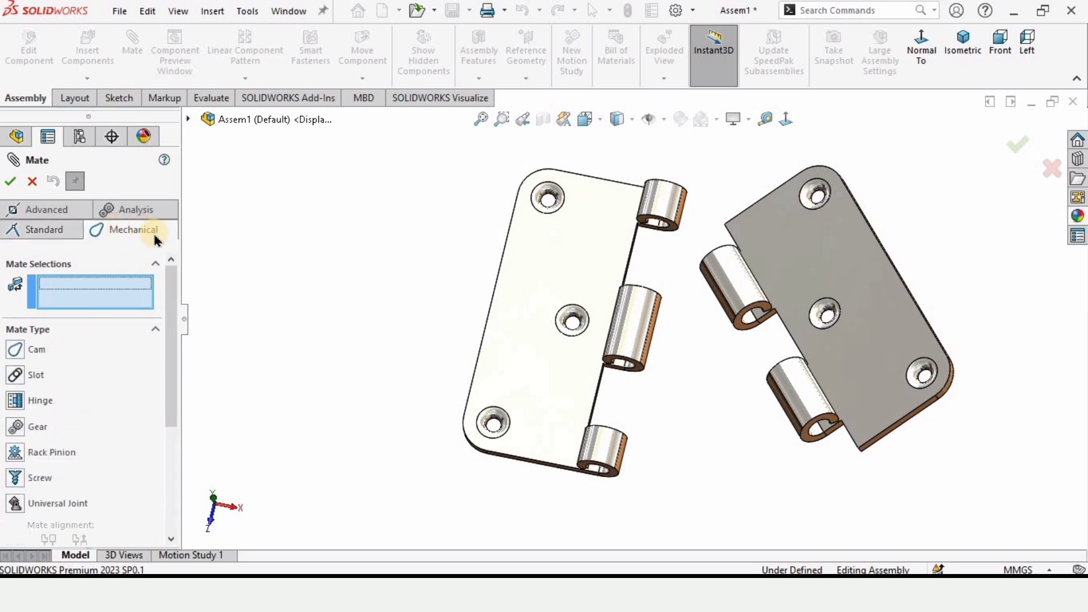
scroll(122, 352, down, 2)
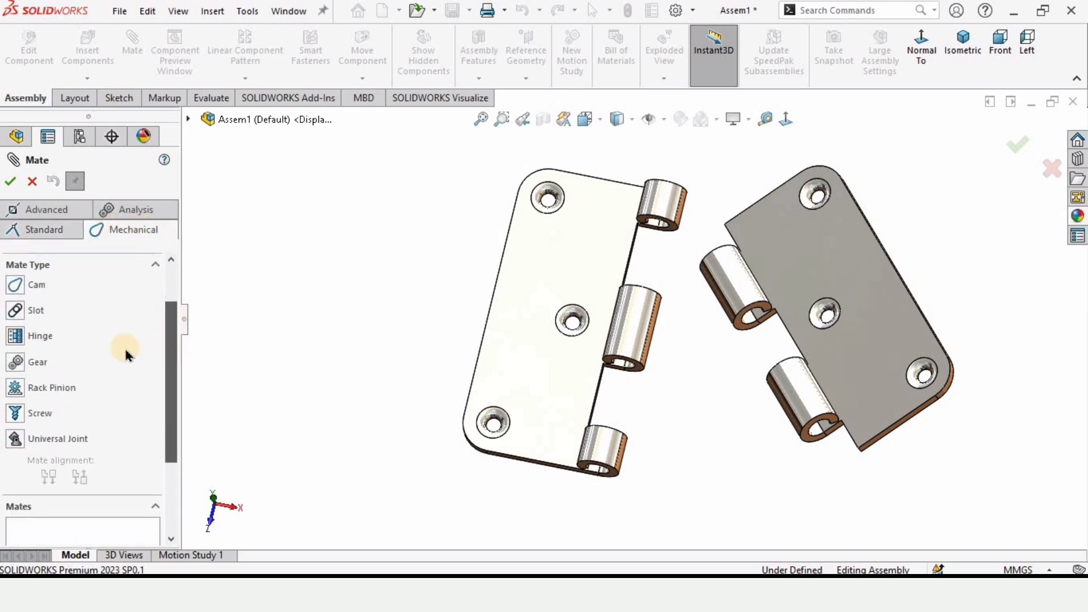
click(56, 338)
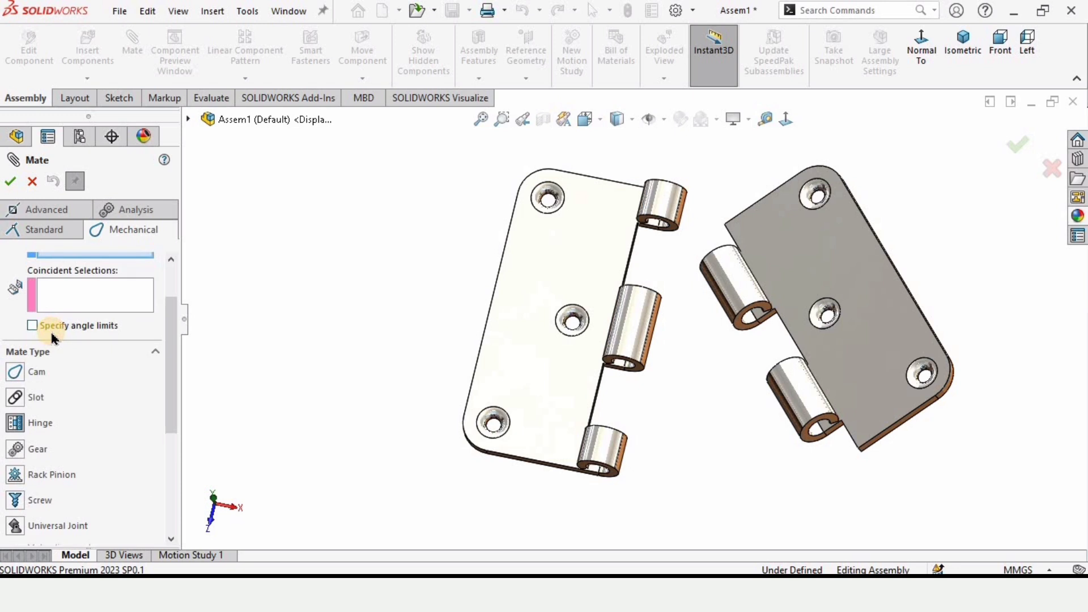
scroll(134, 332, up, 1)
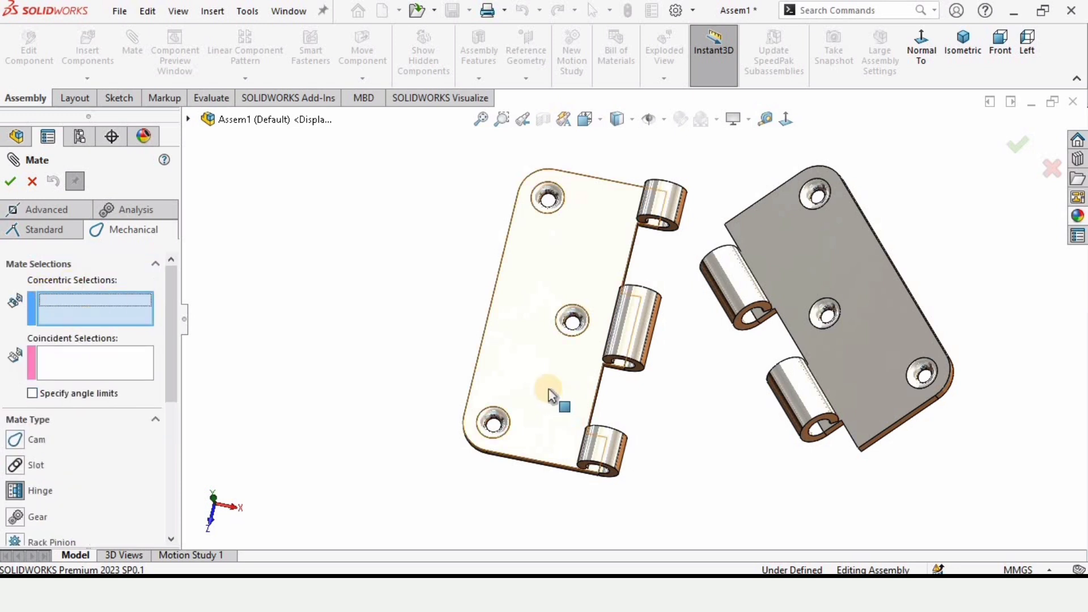
click(113, 370)
click(572, 343)
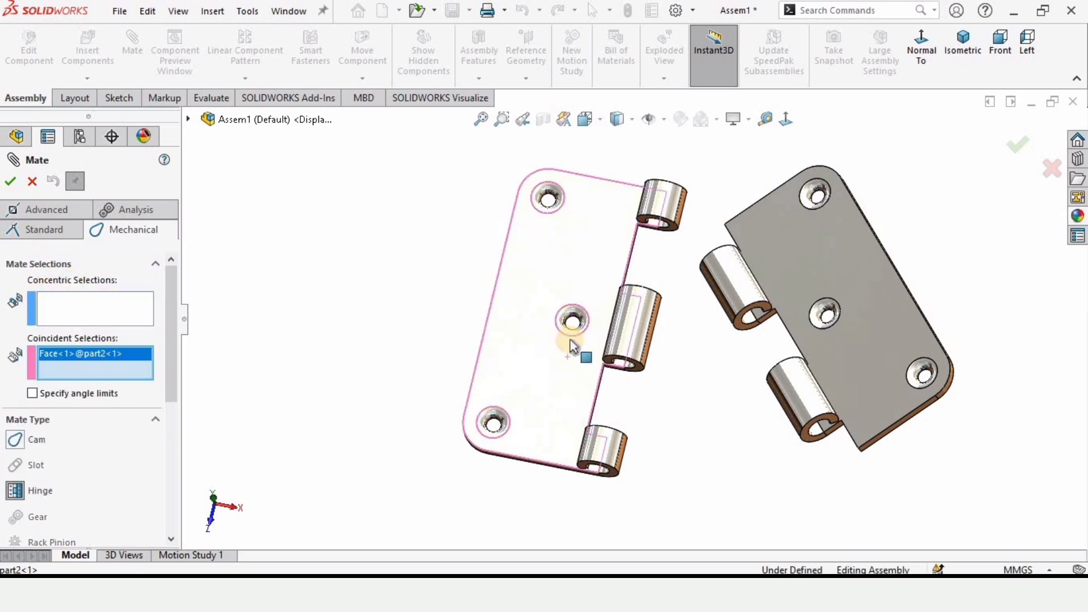
click(139, 362)
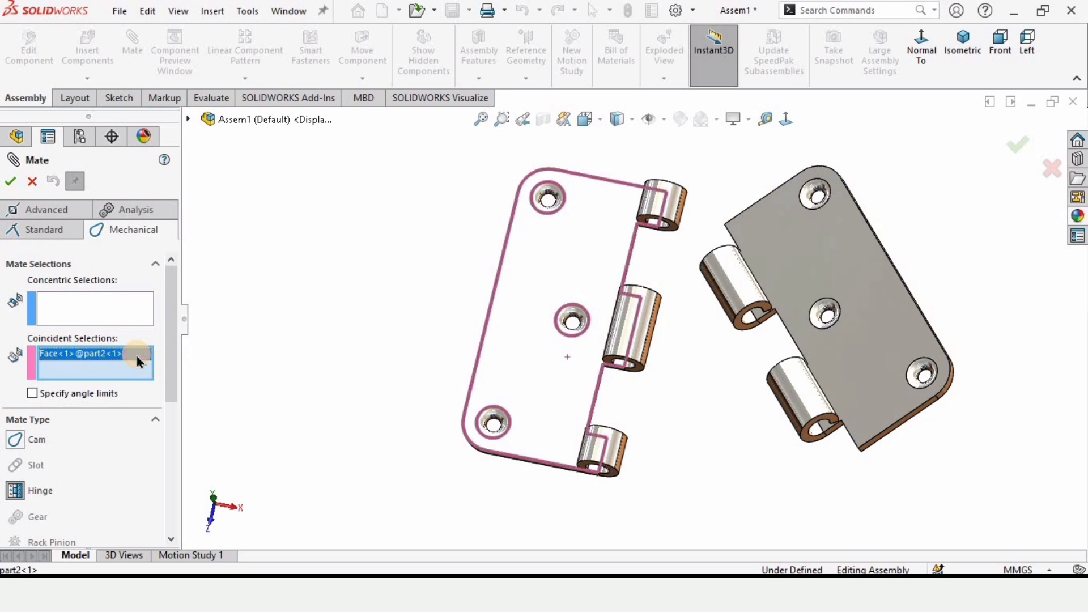
key(Delete)
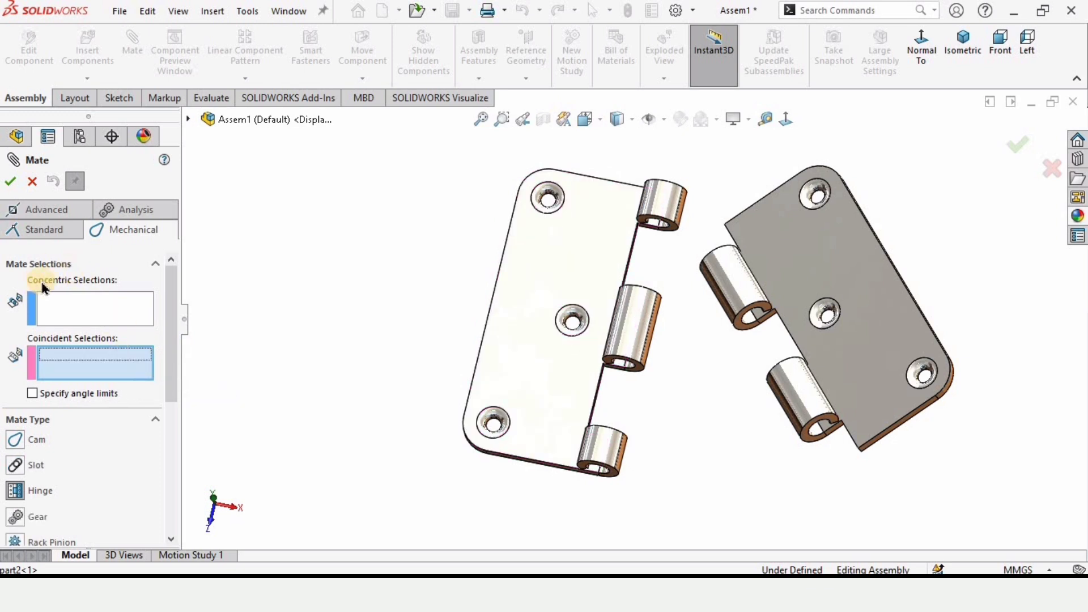
Step: Select the inner hole faces of both leaves' knuckles as the Concentric pair
click(106, 296)
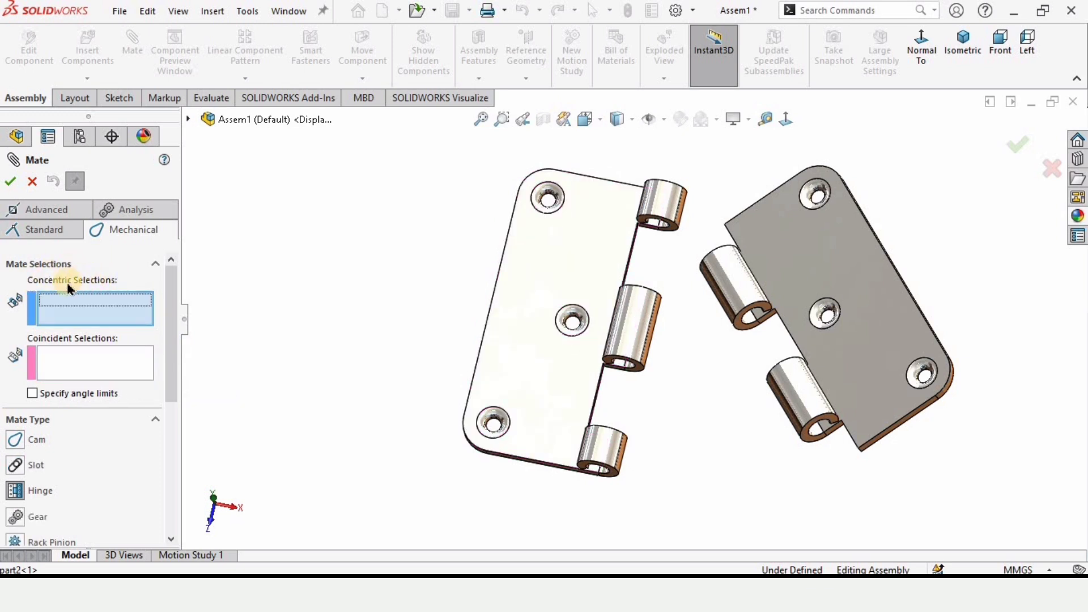
middle_drag(651, 167, 532, 305)
scroll(655, 261, down, 4)
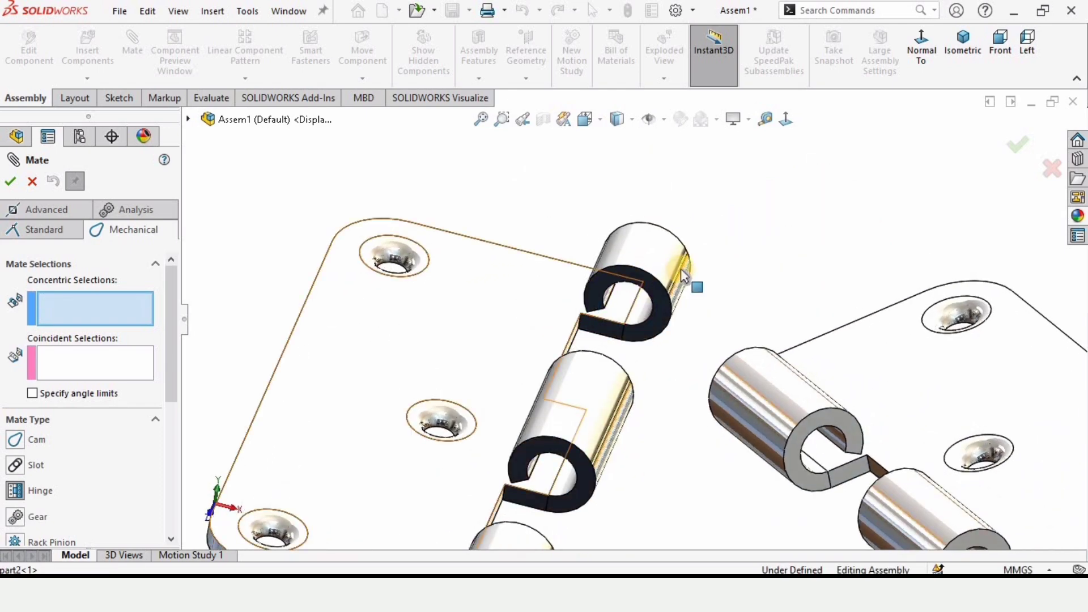
middle_drag(682, 274, 689, 283)
scroll(636, 283, down, 4)
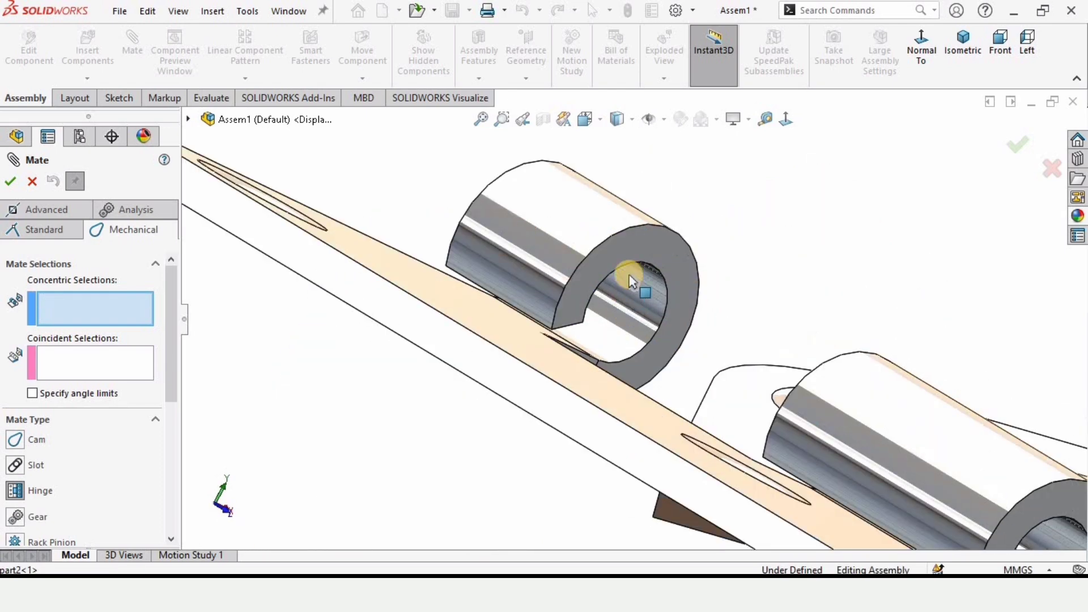
click(630, 306)
scroll(669, 340, up, 5)
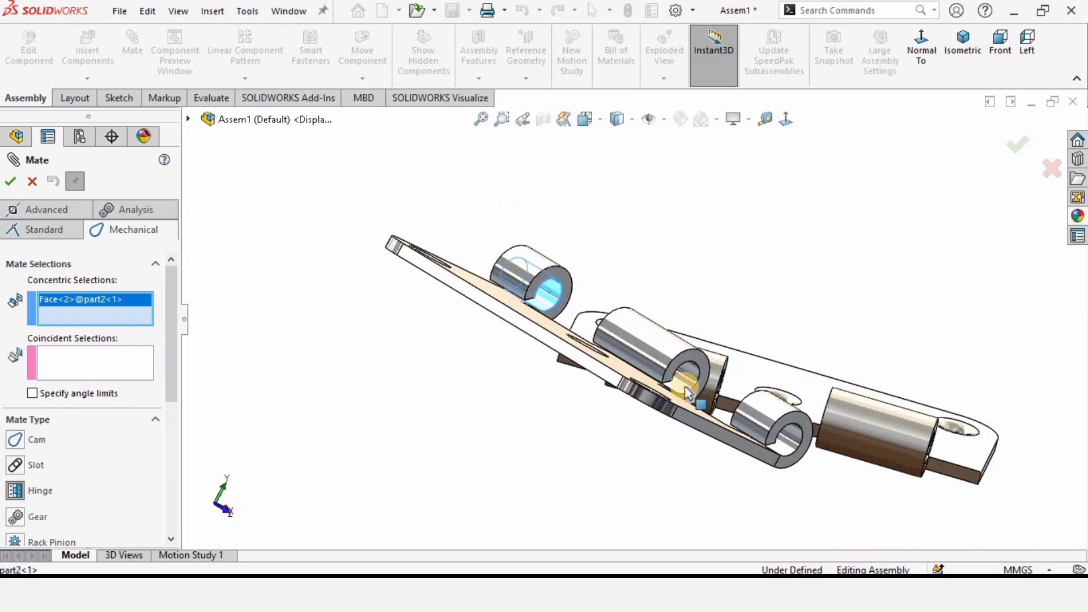
middle_drag(651, 360, 724, 379)
scroll(769, 382, down, 5)
scroll(722, 376, down, 5)
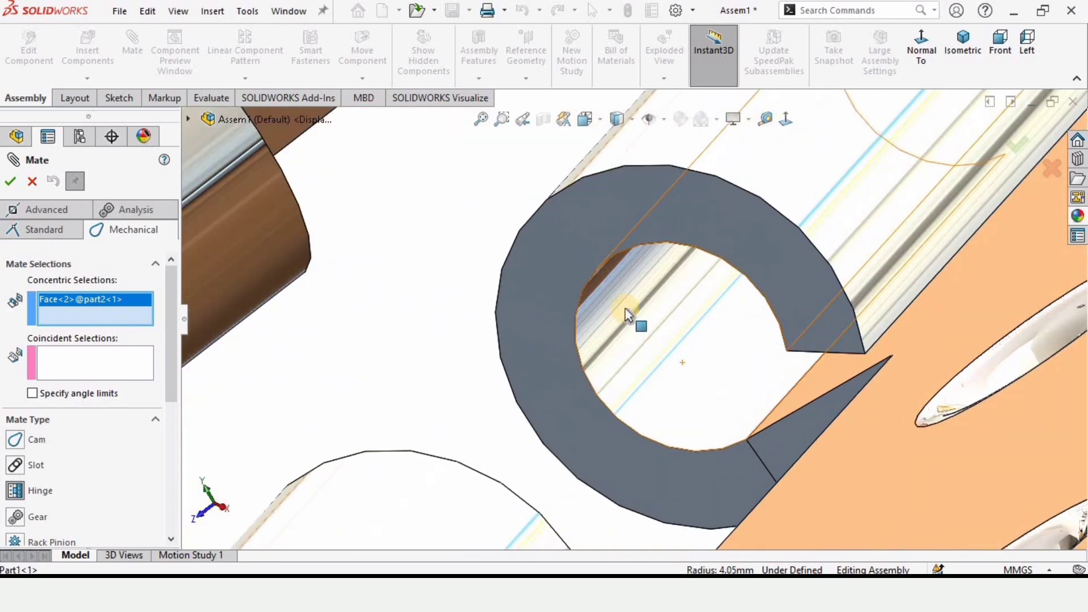
click(628, 312)
Step: Select both leaves' bottom edge faces as the Coincident pair
scroll(626, 316, up, 3)
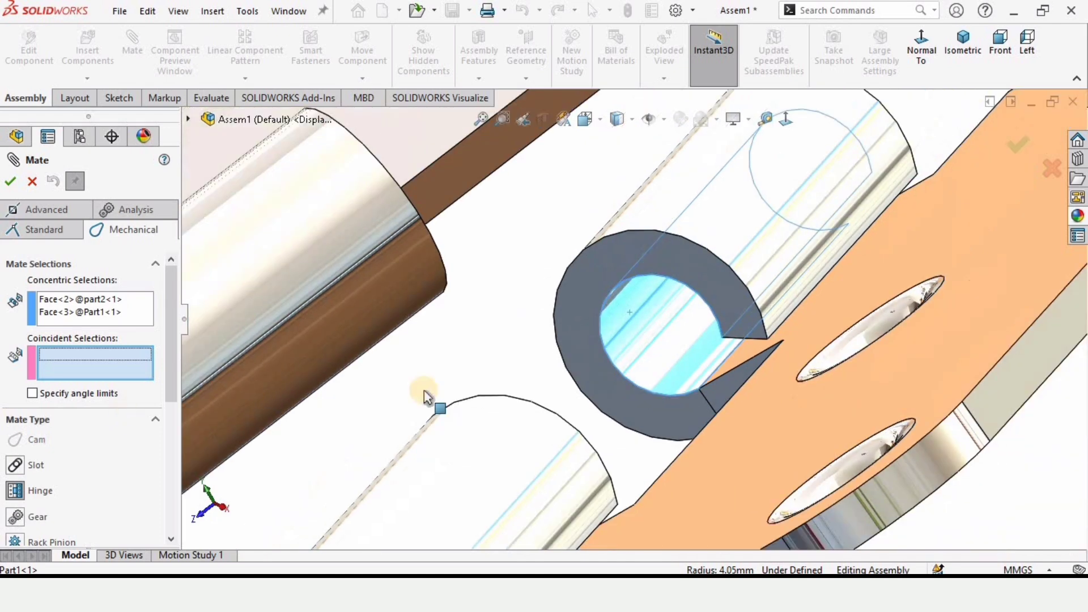
scroll(194, 410, up, 3)
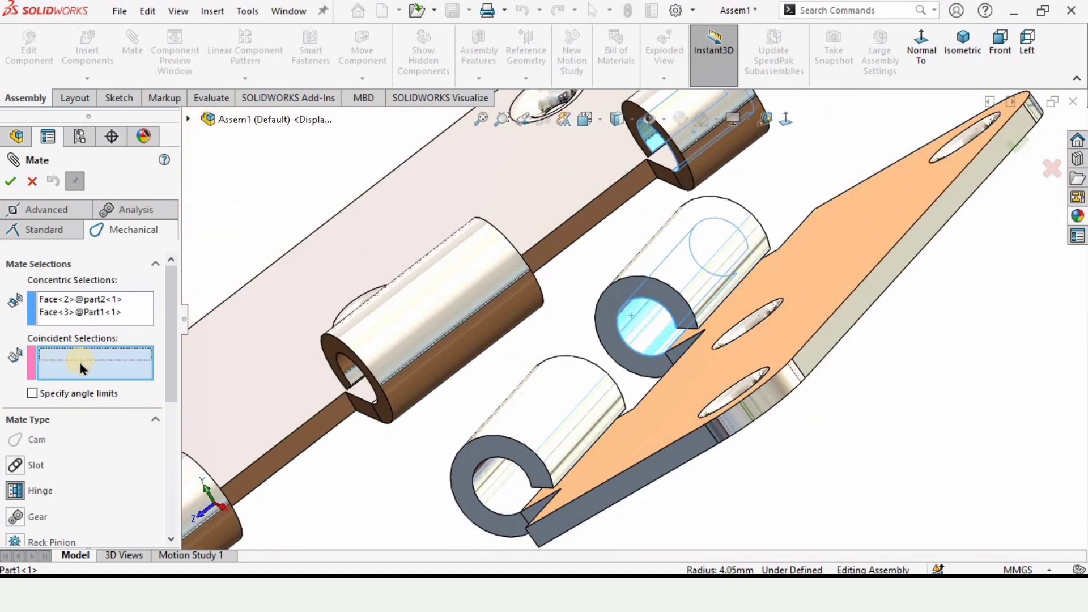
scroll(454, 440, up, 5)
middle_drag(469, 408, 357, 455)
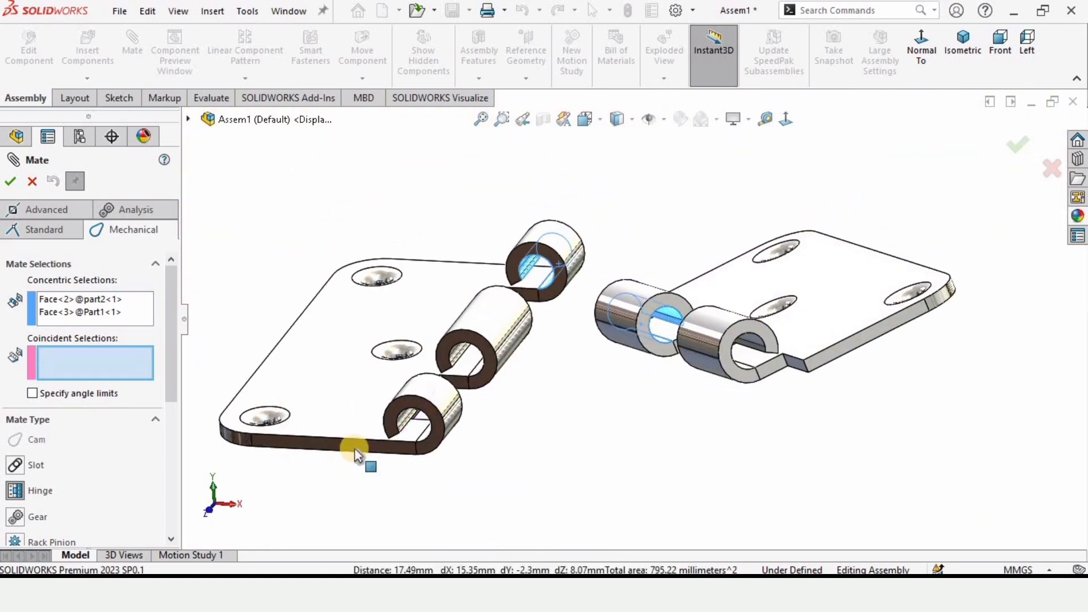
scroll(372, 442, down, 2)
click(403, 433)
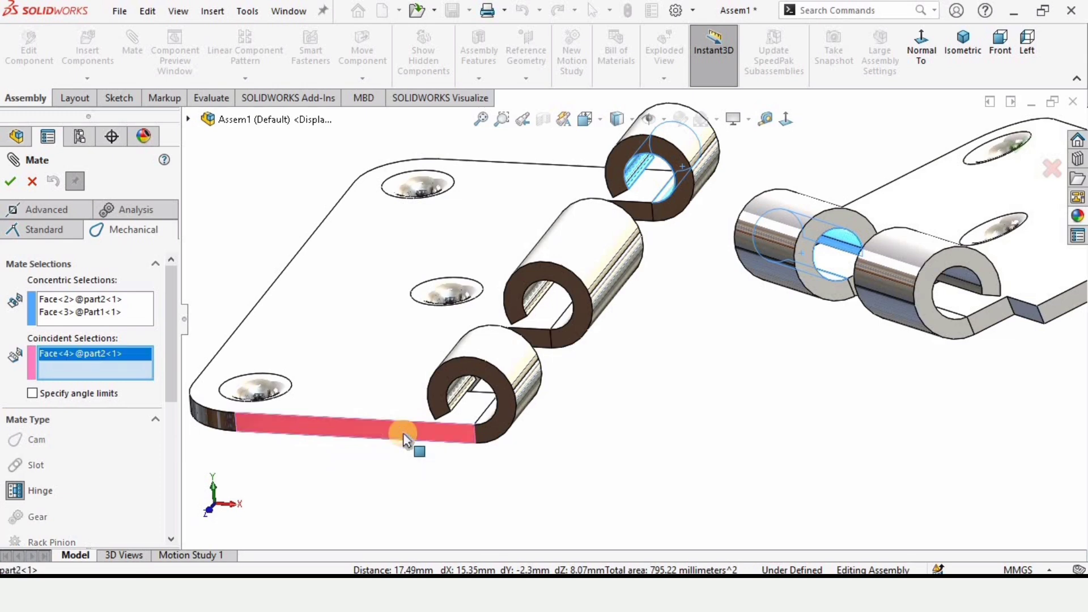
scroll(724, 428, up, 5)
scroll(811, 346, down, 5)
scroll(769, 303, down, 2)
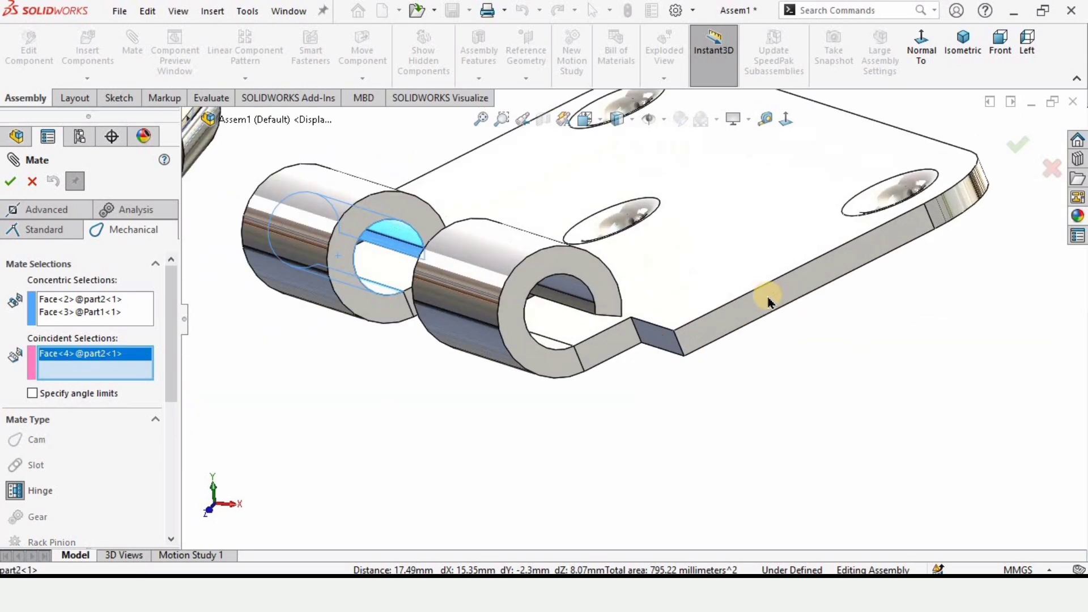
click(757, 306)
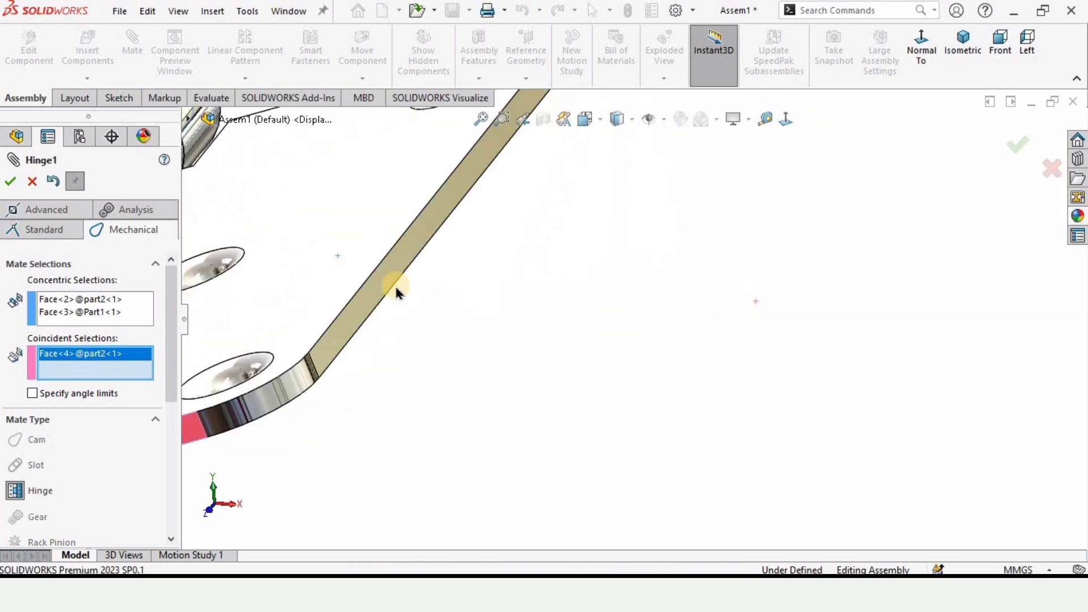
scroll(397, 289, up, 5)
middle_drag(411, 281, 462, 391)
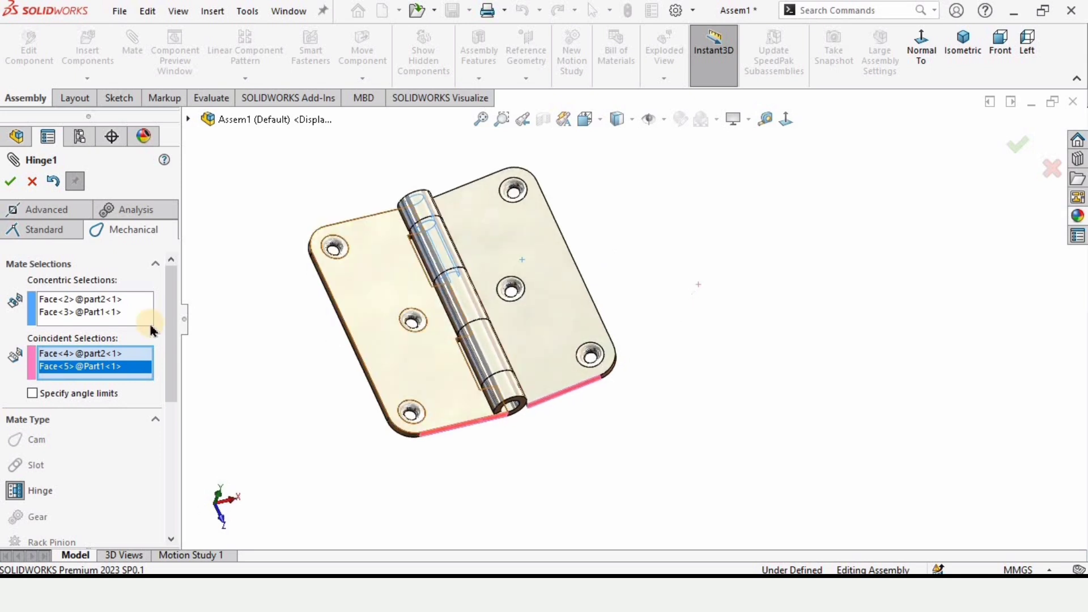
Step: Accept Hinge1 and swing the Part1 leaf upright about the knuckle axis
click(10, 183)
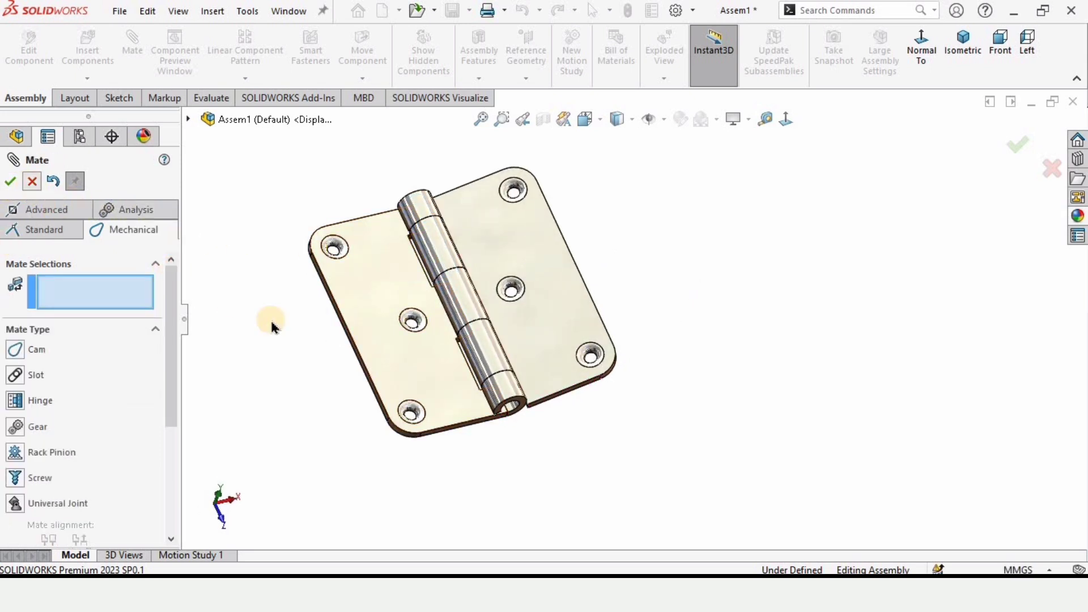
scroll(556, 289, up, 2)
middle_drag(476, 289, 477, 266)
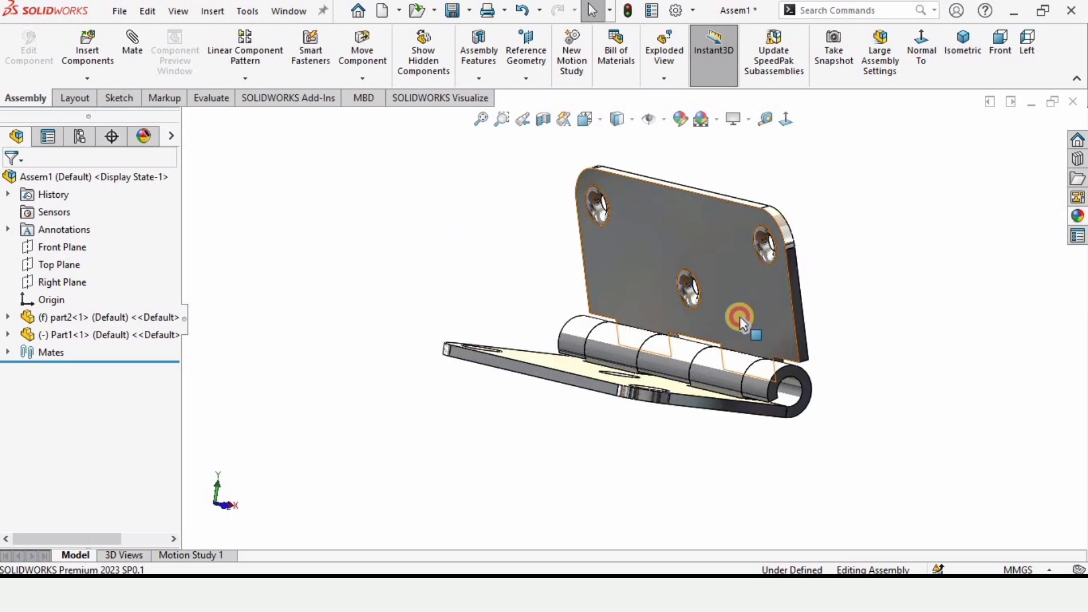
drag(739, 316, 651, 374)
key(Escape)
scroll(575, 347, down, 5)
scroll(576, 347, up, 3)
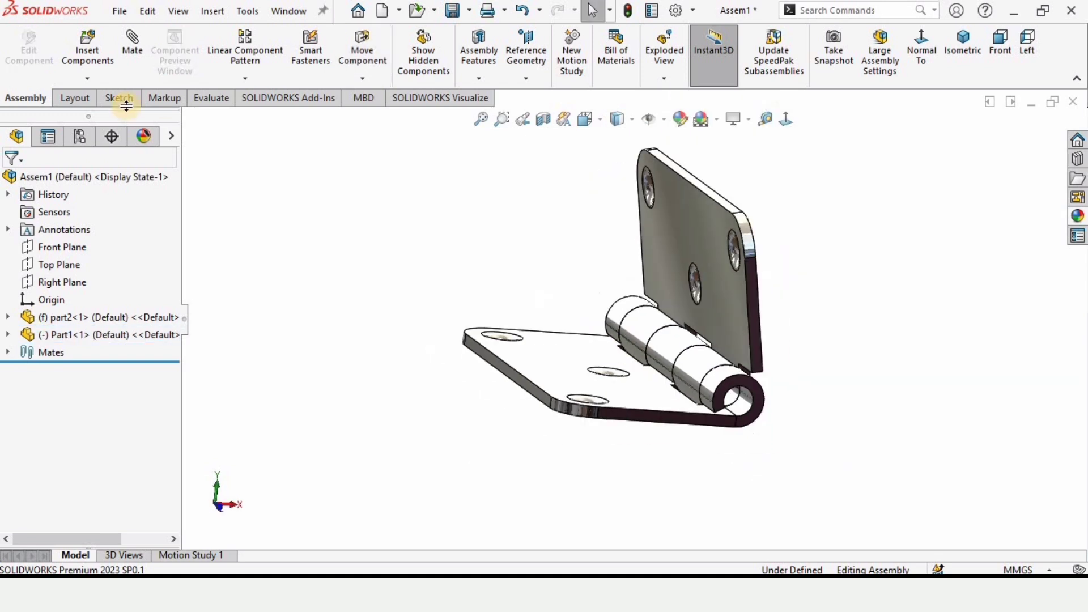
Step: Start an Angle limit advanced mate between the upright leaf face and the lower leaf face
click(136, 52)
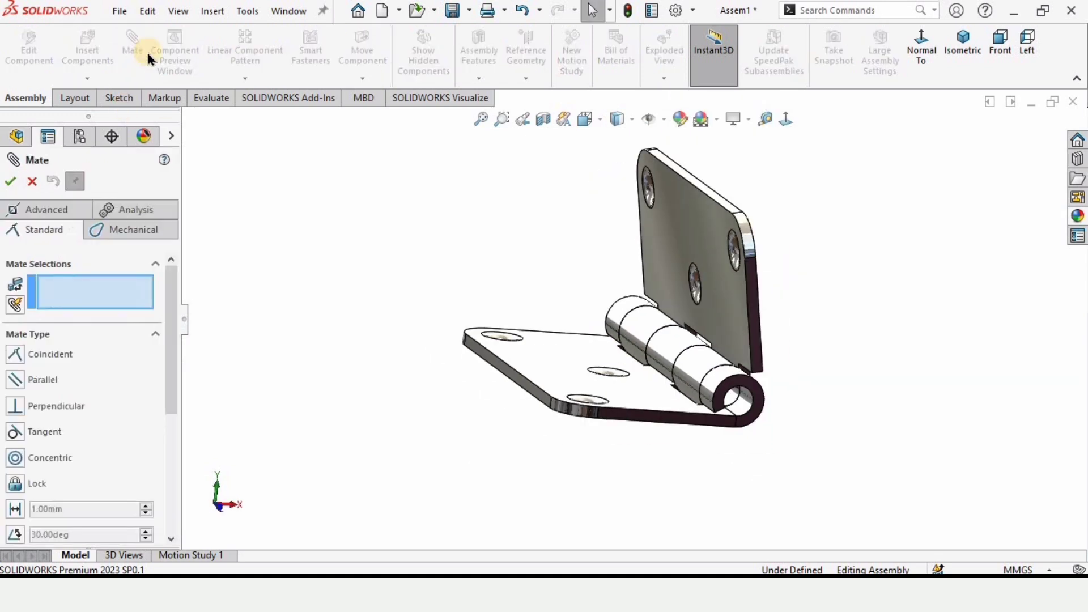
click(36, 215)
drag(170, 376, 182, 417)
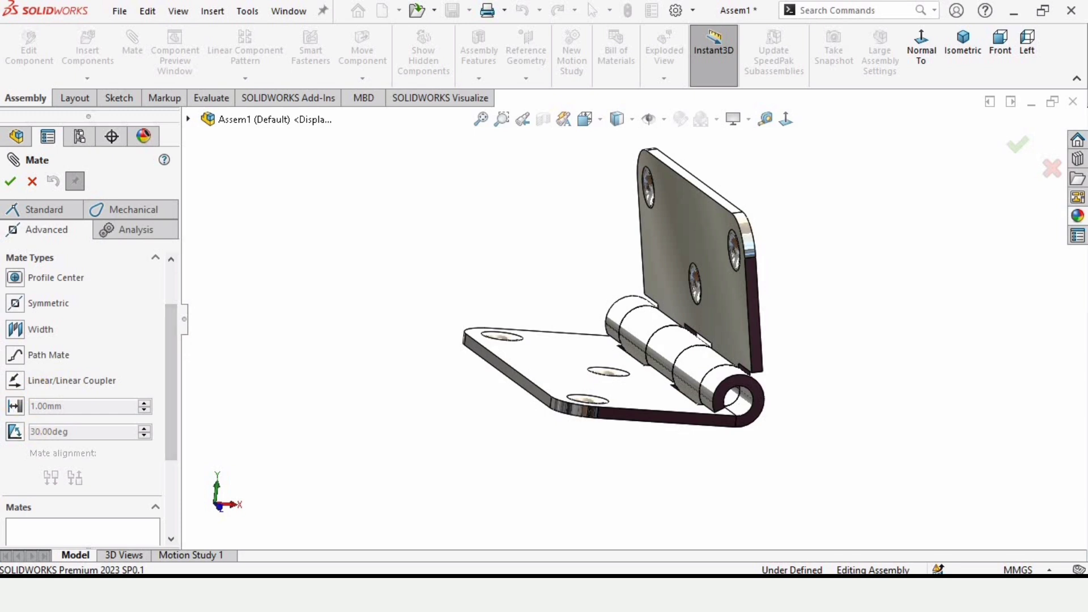
click(16, 434)
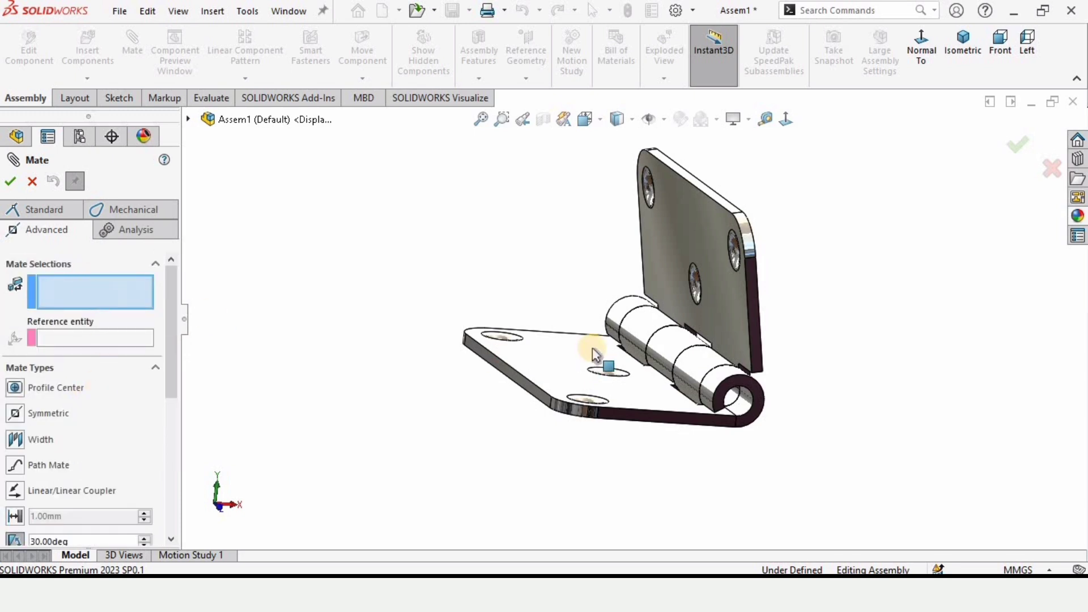
middle_drag(585, 386, 582, 422)
middle_drag(587, 233, 705, 230)
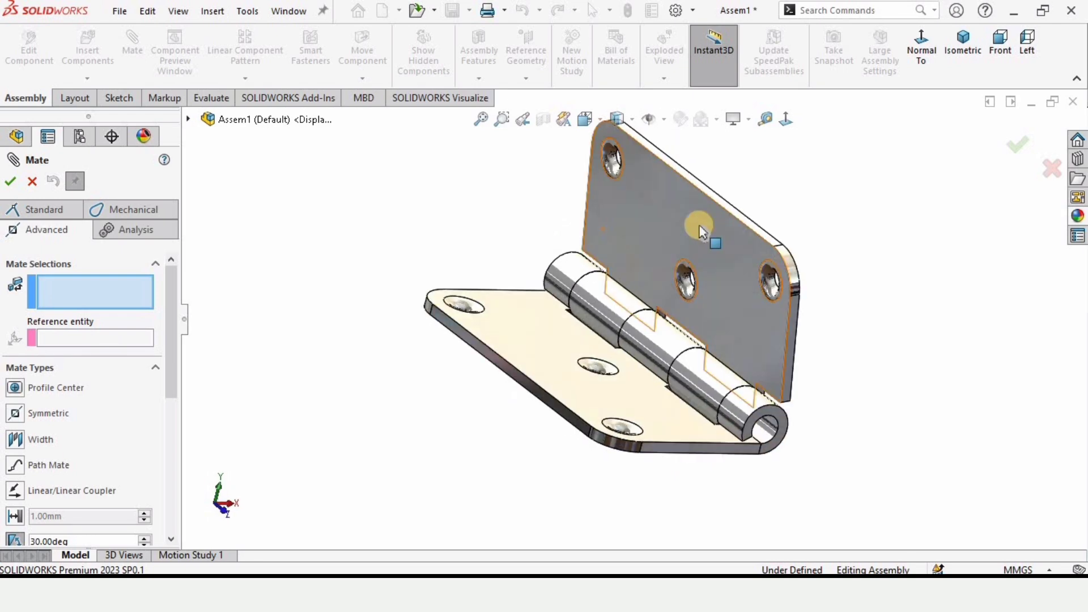
click(704, 230)
click(532, 322)
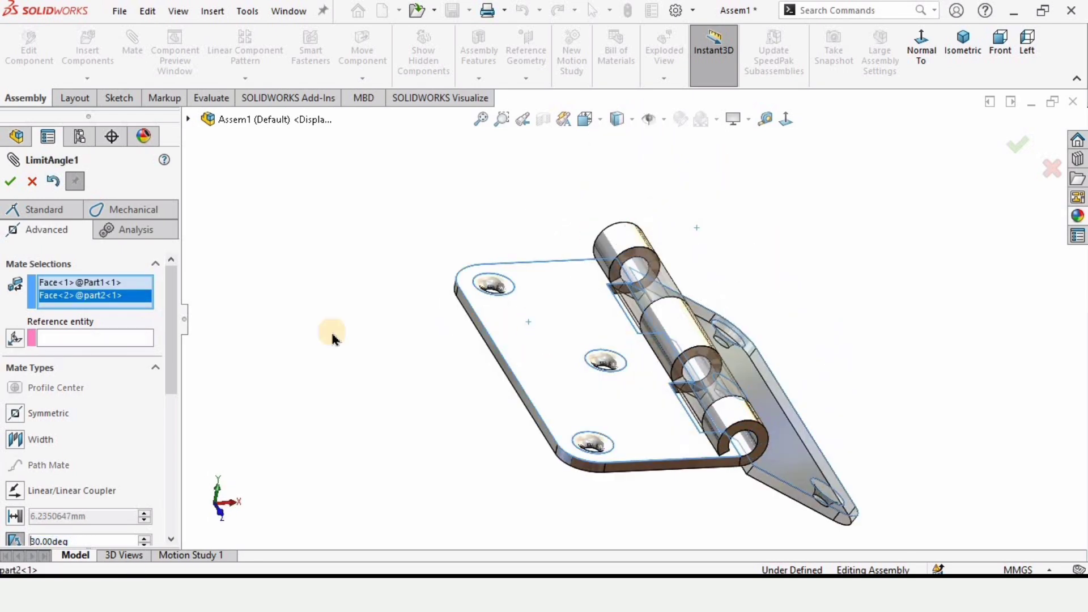
Step: Set the limit to Maximum 30° and Minimum -30°, and accept the mate
scroll(762, 394, up, 2)
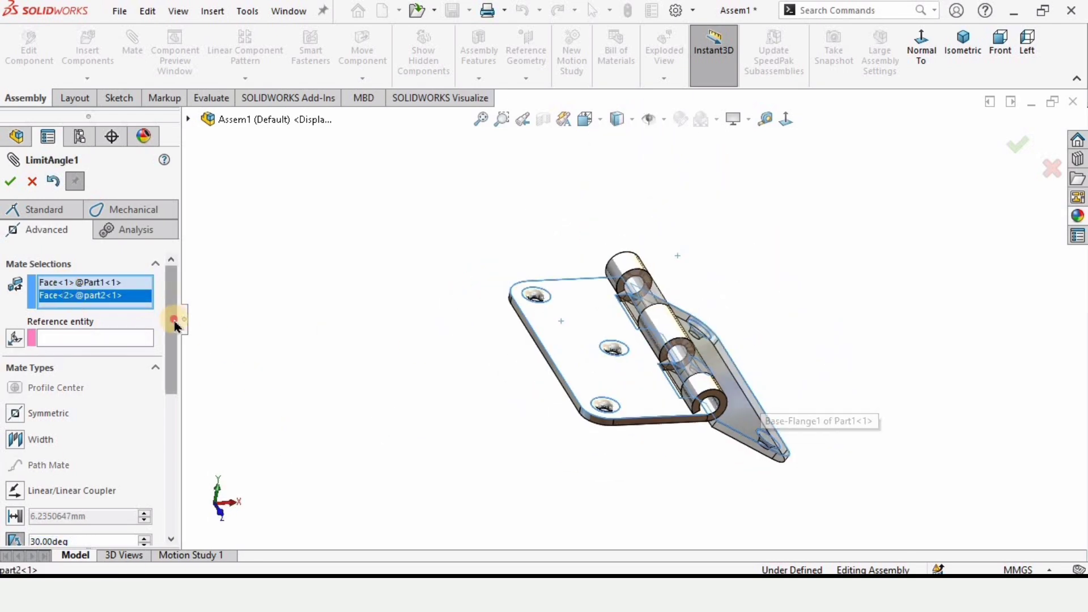
drag(174, 320, 171, 402)
drag(171, 404, 172, 391)
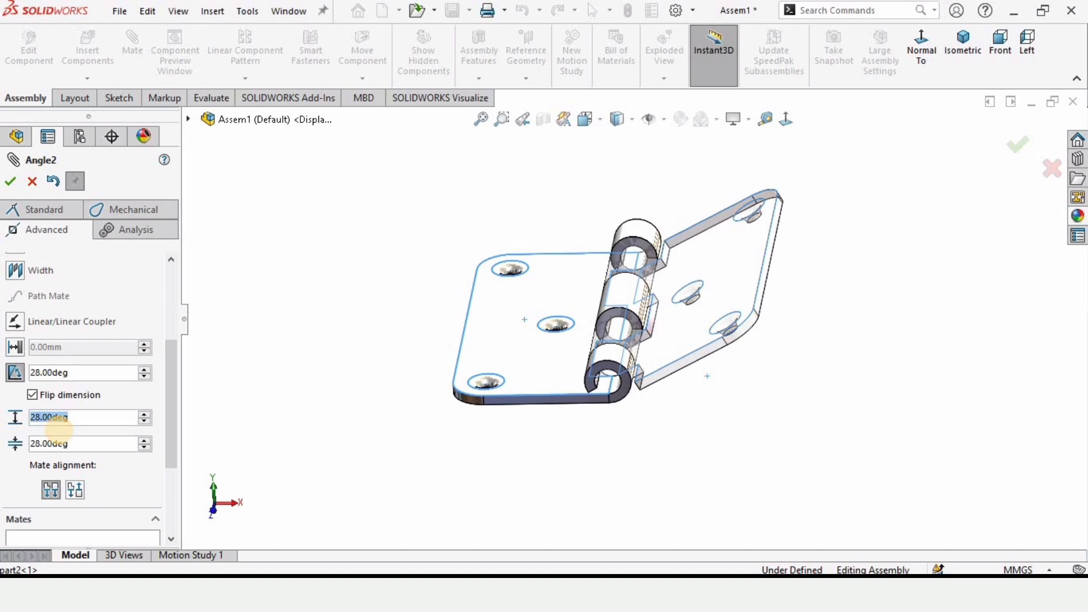
text(30)
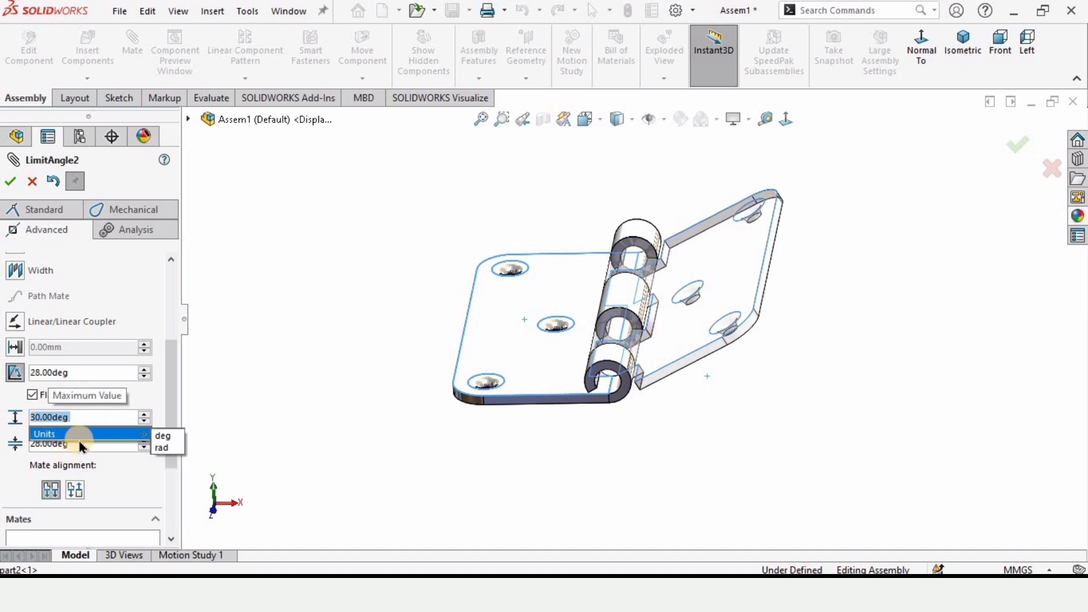
click(300, 395)
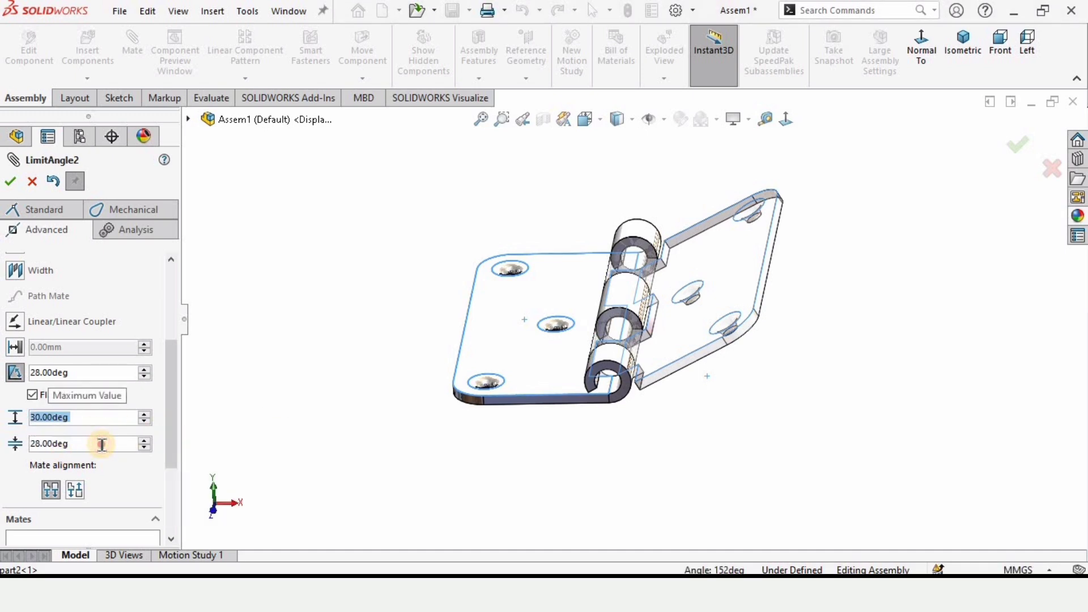
text(-30)
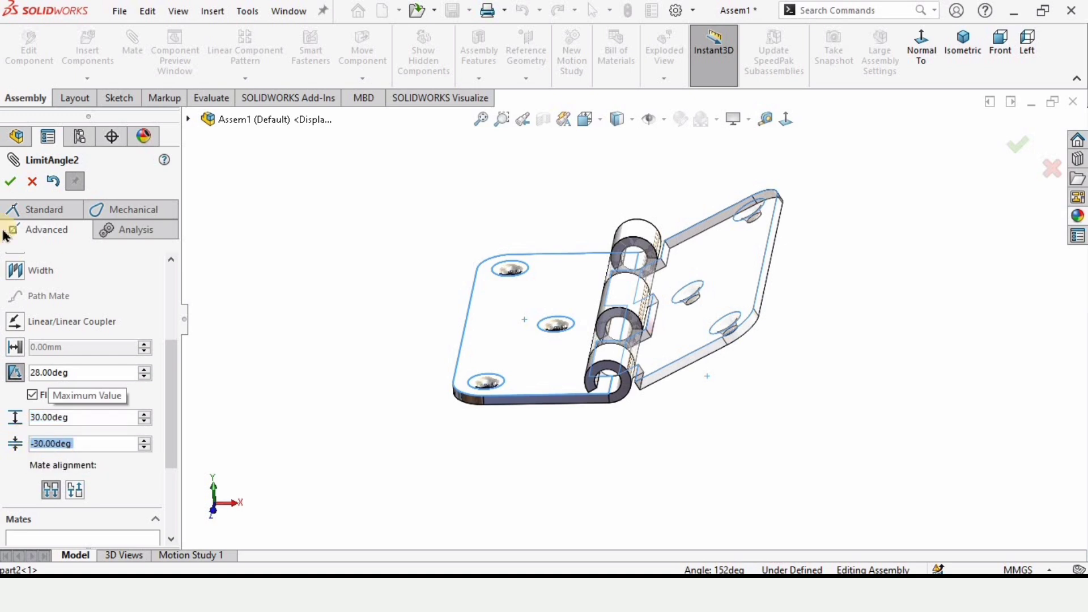
click(10, 181)
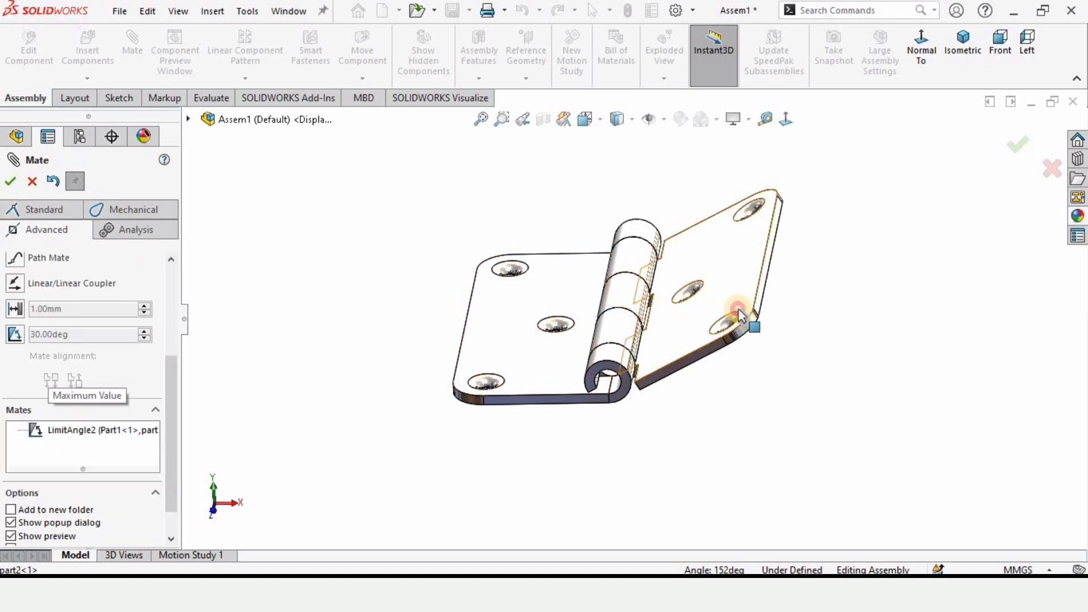
Step: Swing the Part1 leaf up and down to confirm the ±30° stop, then select LimitAngle2
drag(738, 310, 624, 275)
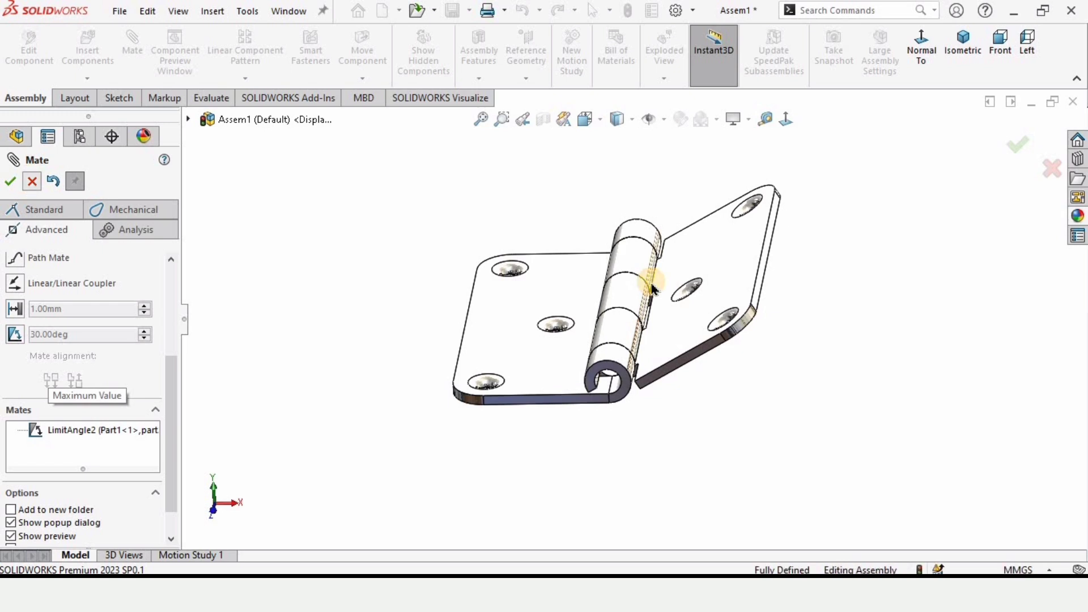
scroll(653, 277, down, 1)
drag(733, 301, 703, 272)
middle_drag(446, 393, 763, 273)
drag(800, 383, 695, 284)
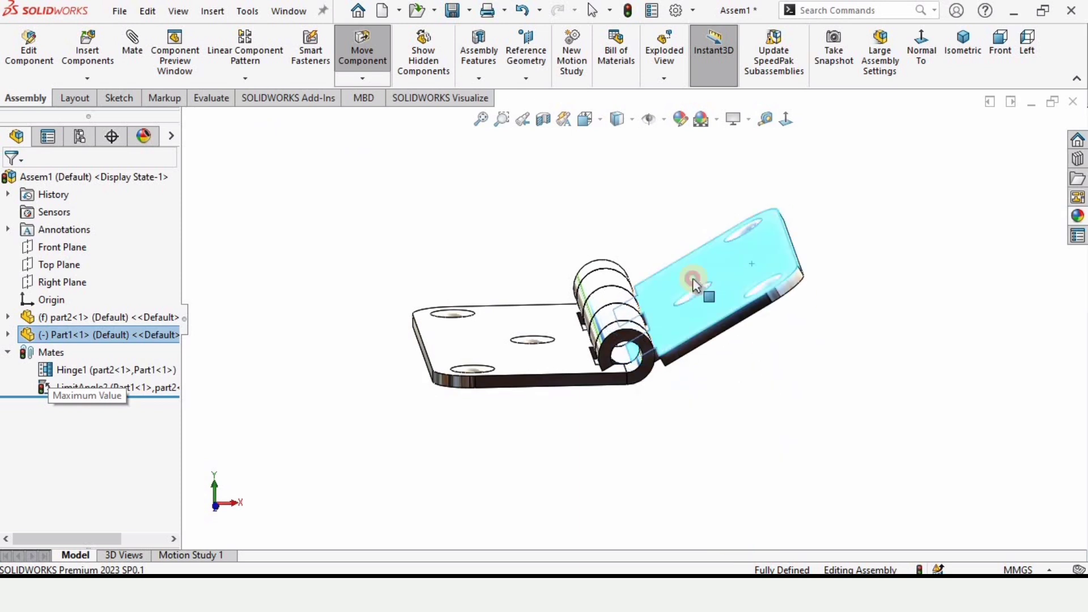
click(133, 387)
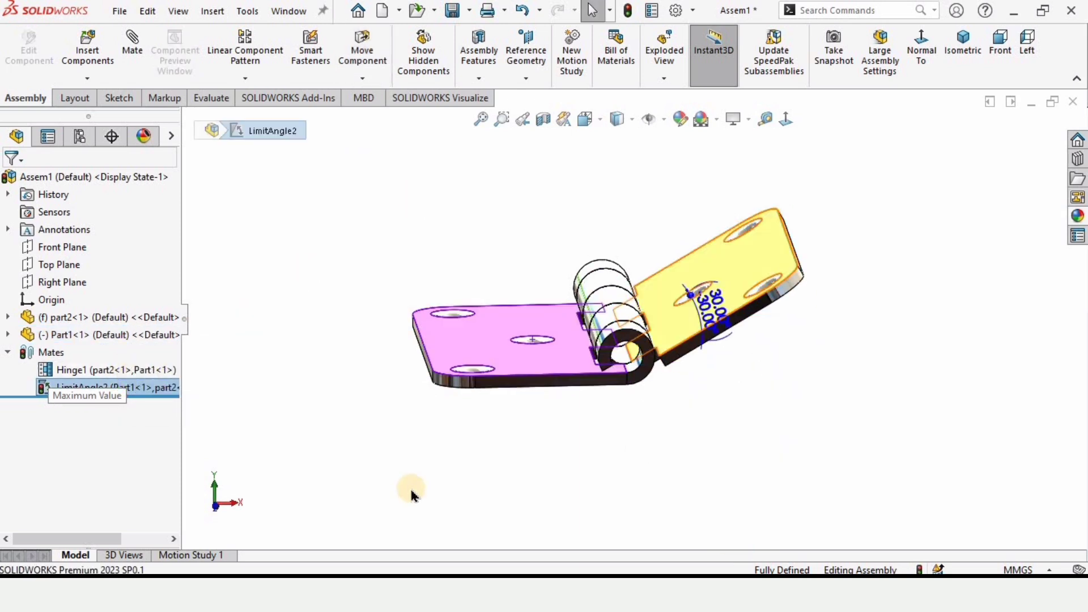
Step: Edit LimitAngle2 to Minimum -60° and Maximum 60°, then swing Part1 to test
click(97, 417)
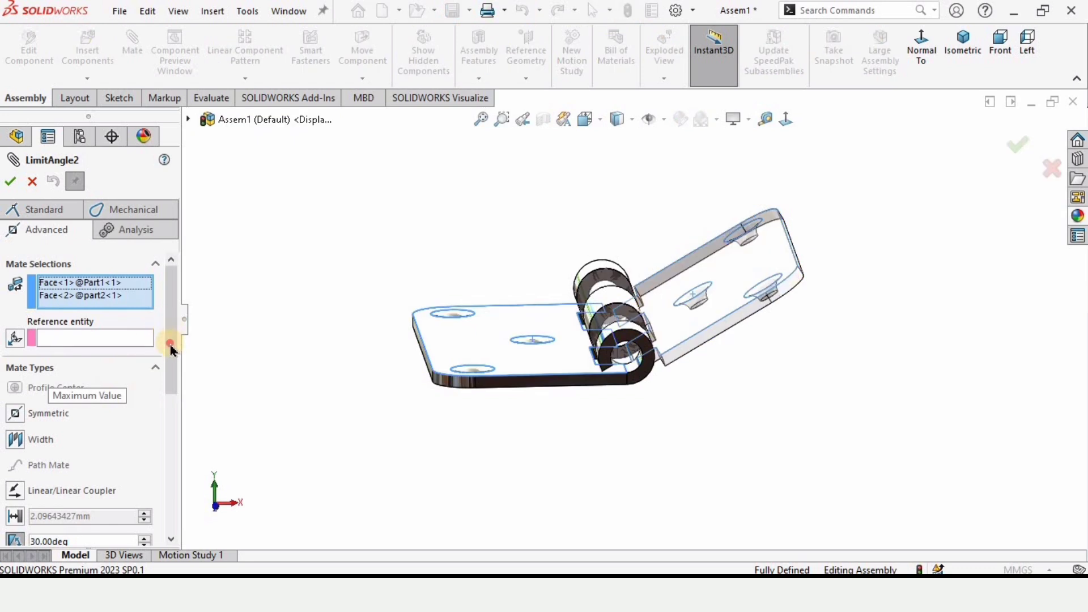
drag(171, 347, 94, 392)
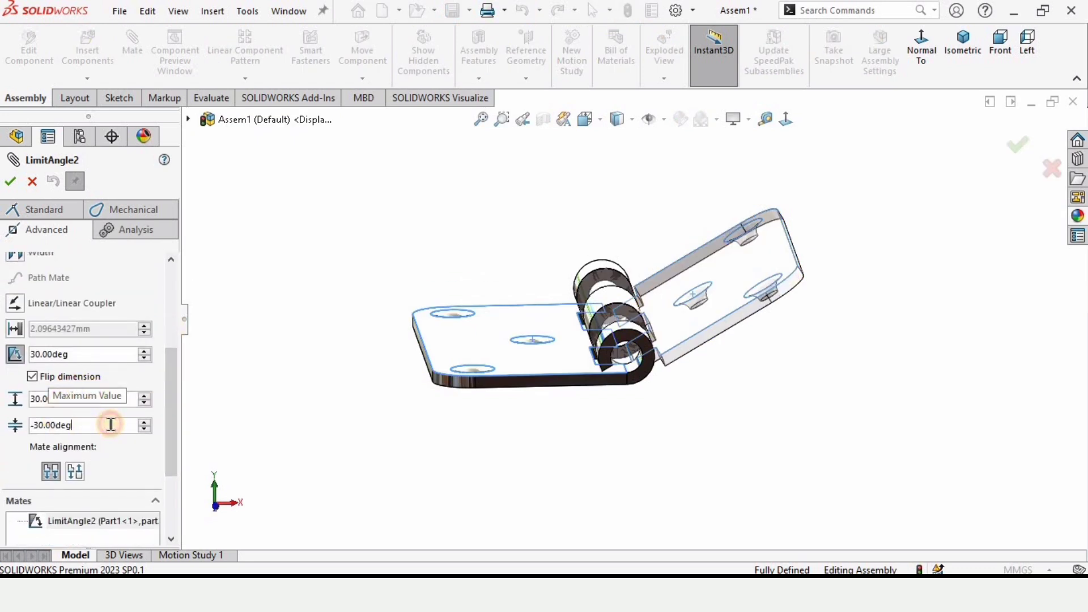
text(-60)
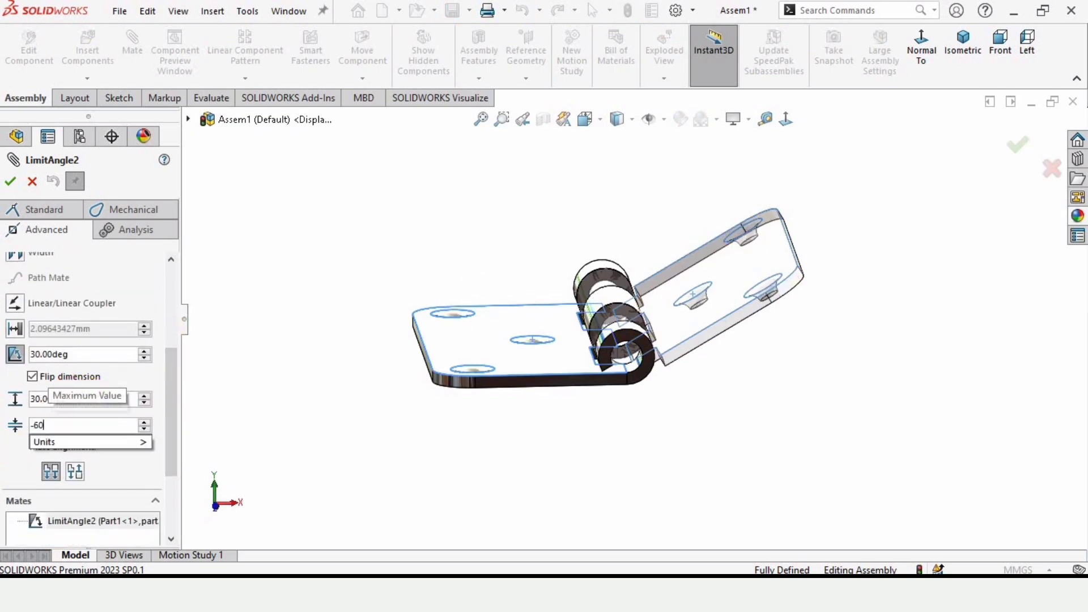
key(Return)
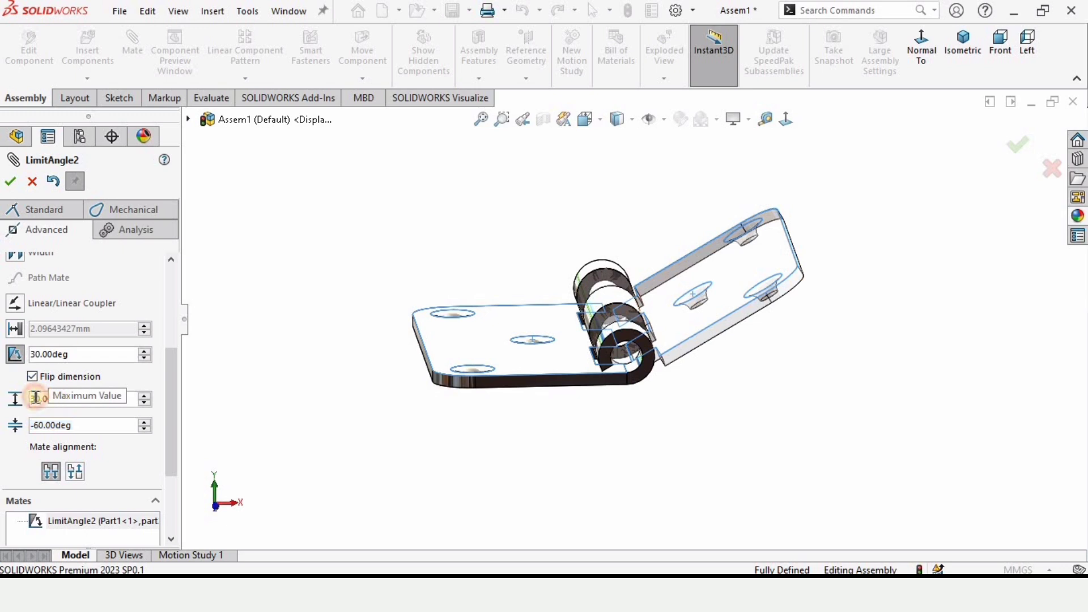
click(37, 396)
double_click(85, 396)
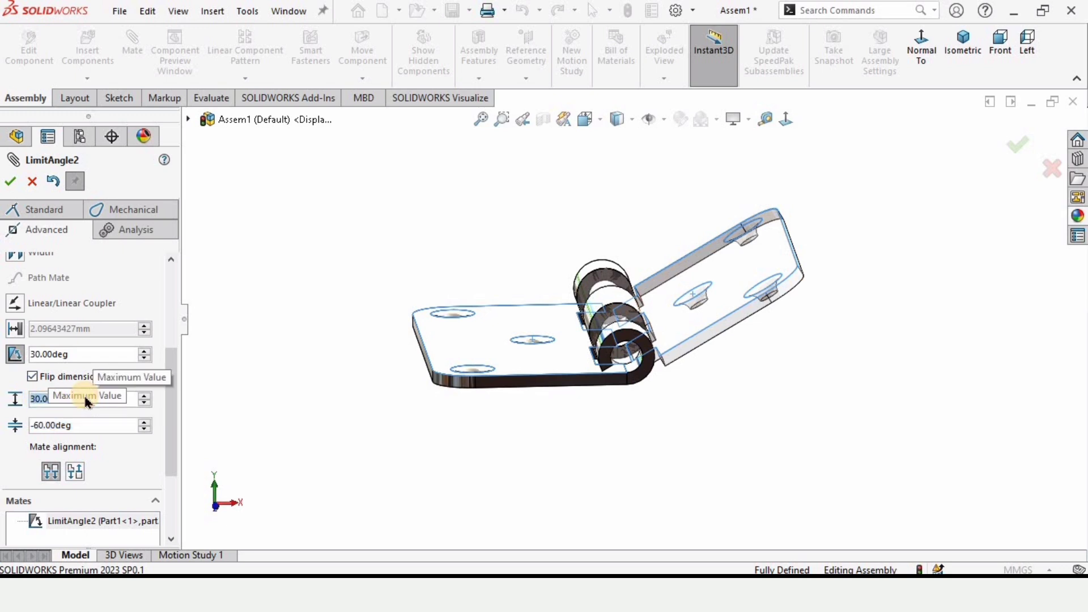
text(6)
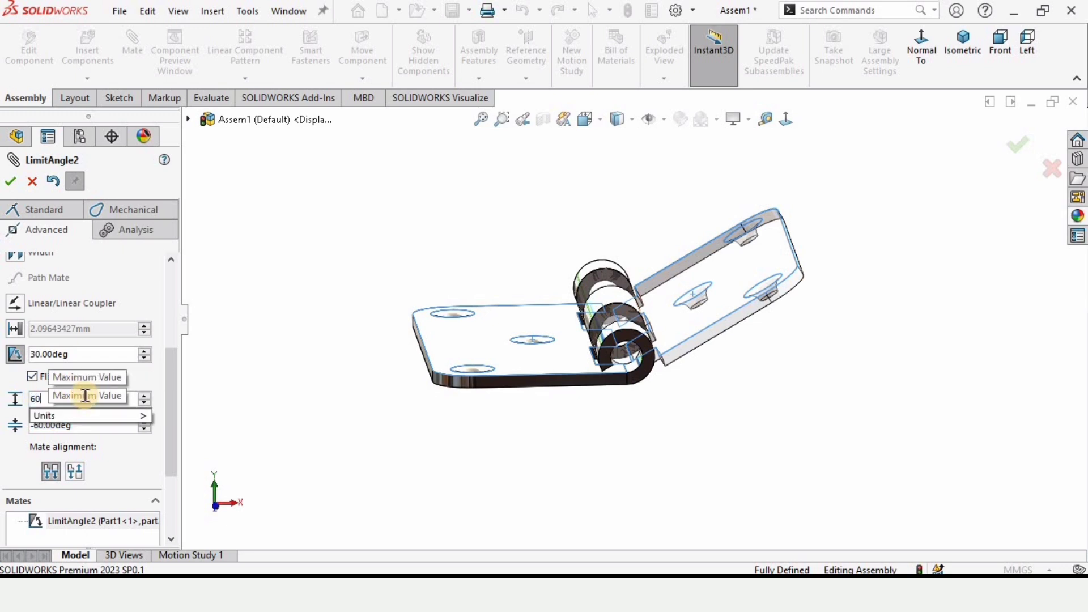
text(0)
key(Return)
click(10, 181)
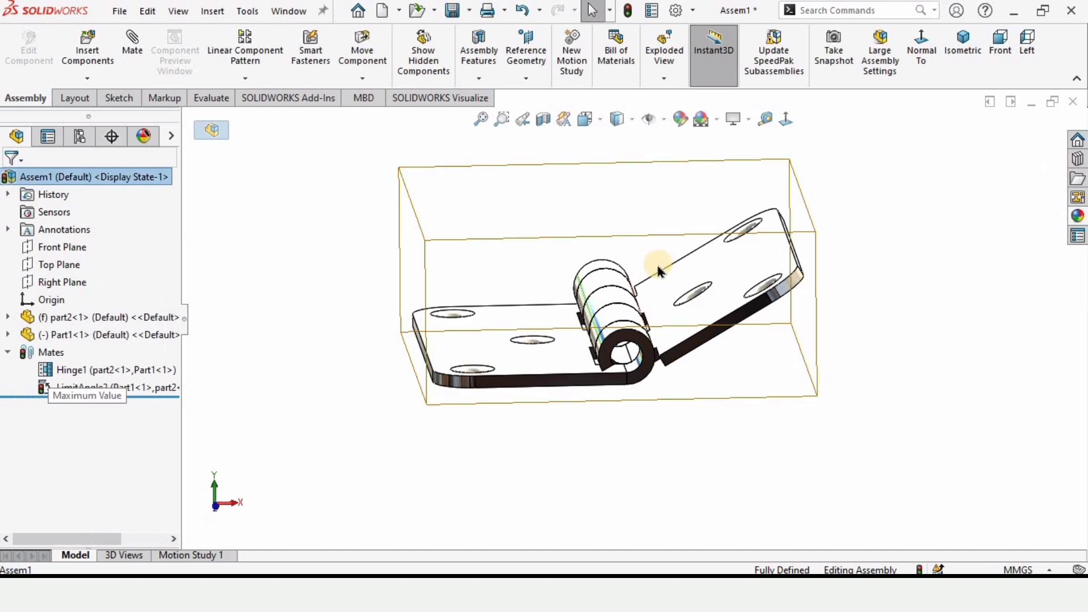
drag(734, 326, 617, 468)
drag(730, 369, 491, 249)
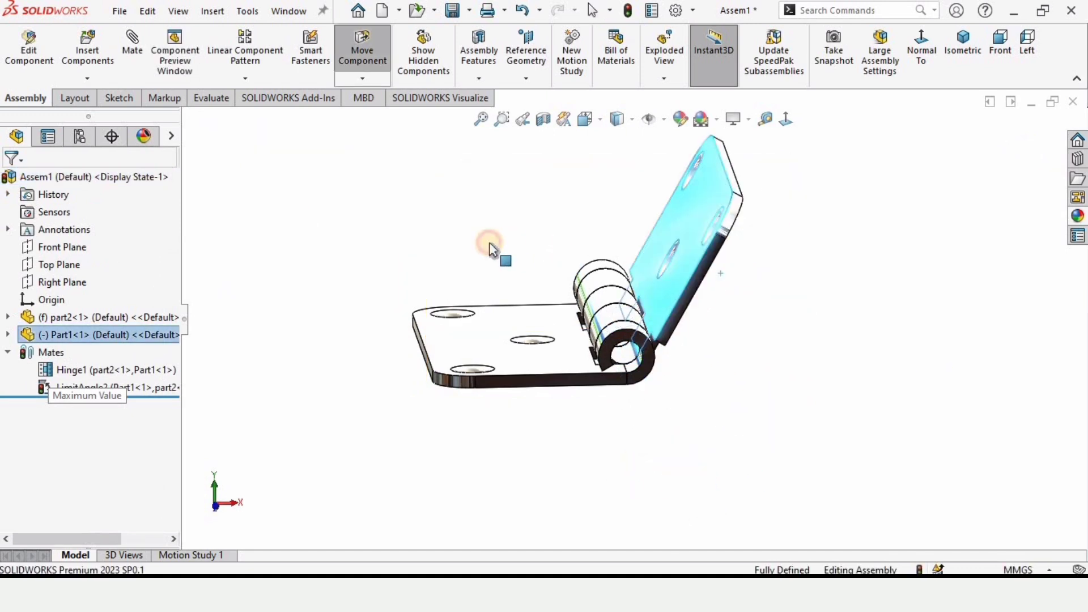
Step: Edit LimitAngle2 to a 120° maximum and swing Part1 past vertical to verify
click(319, 303)
click(79, 372)
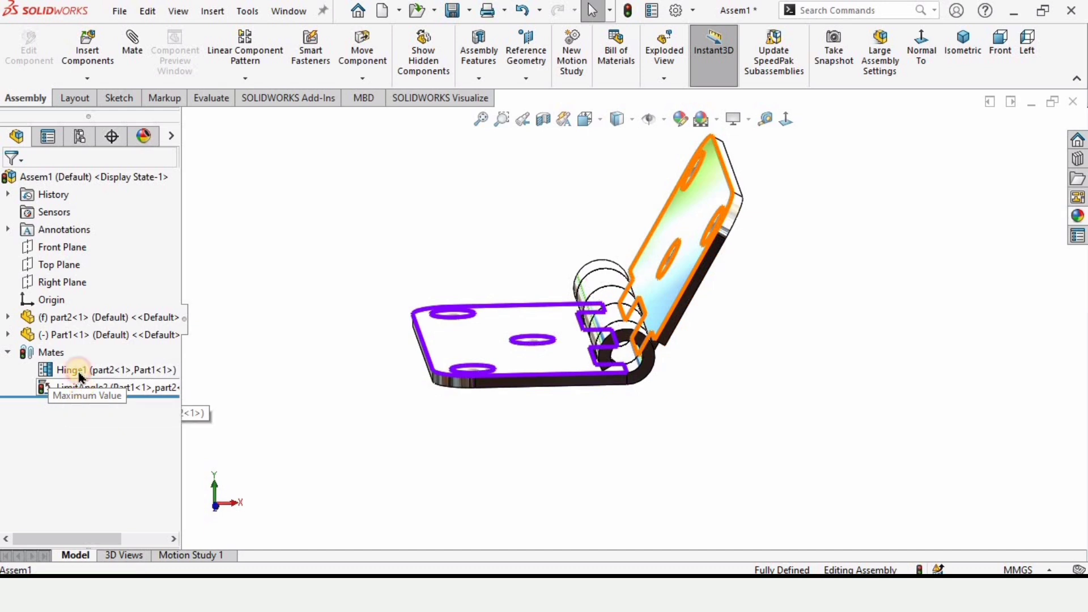
click(96, 340)
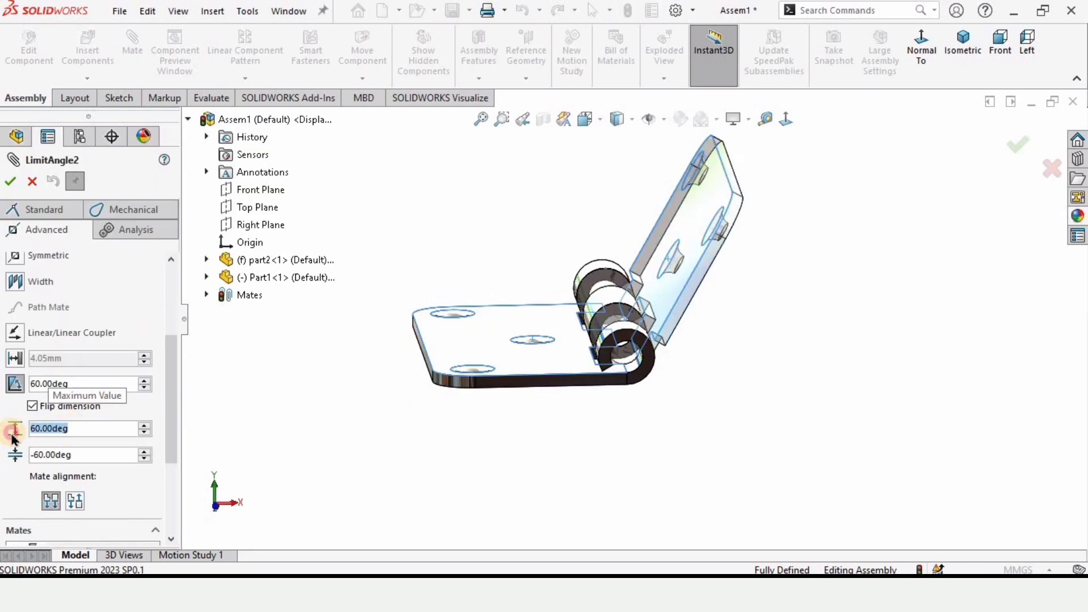
text(120)
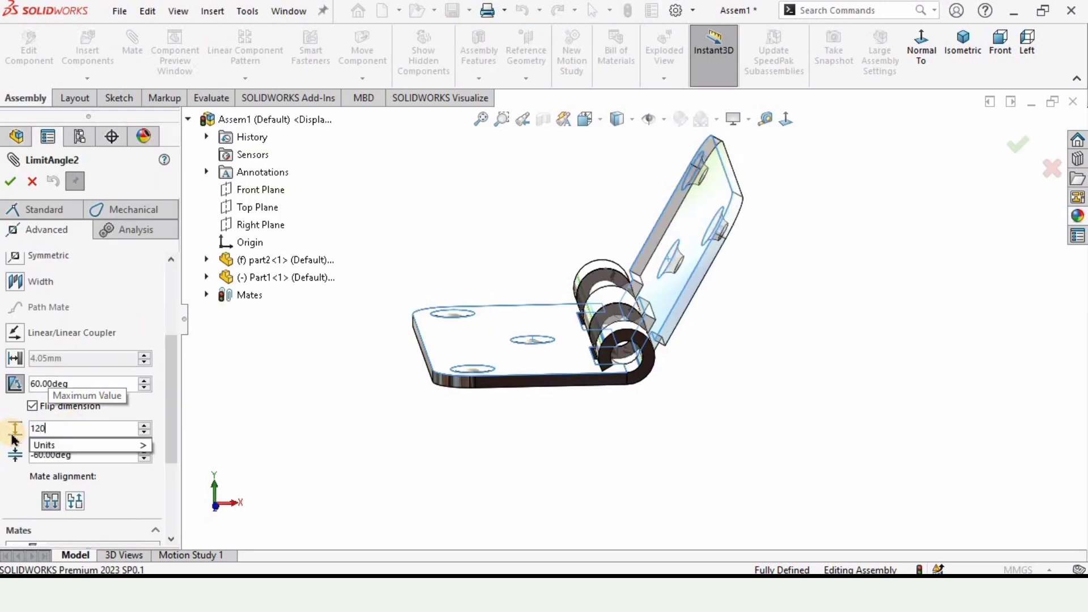
key(Return)
click(9, 182)
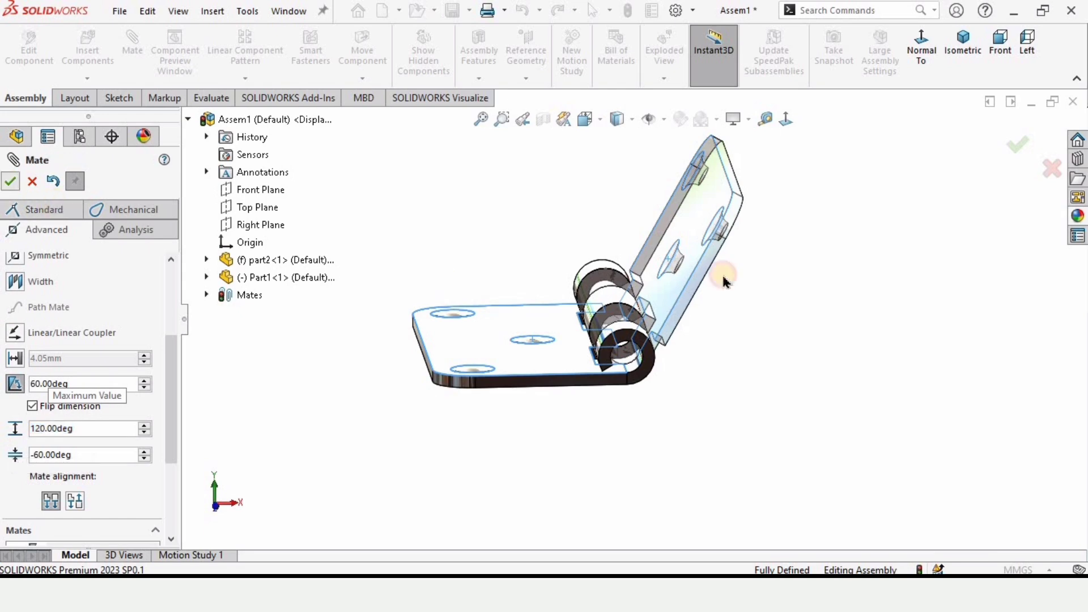
drag(721, 280, 467, 267)
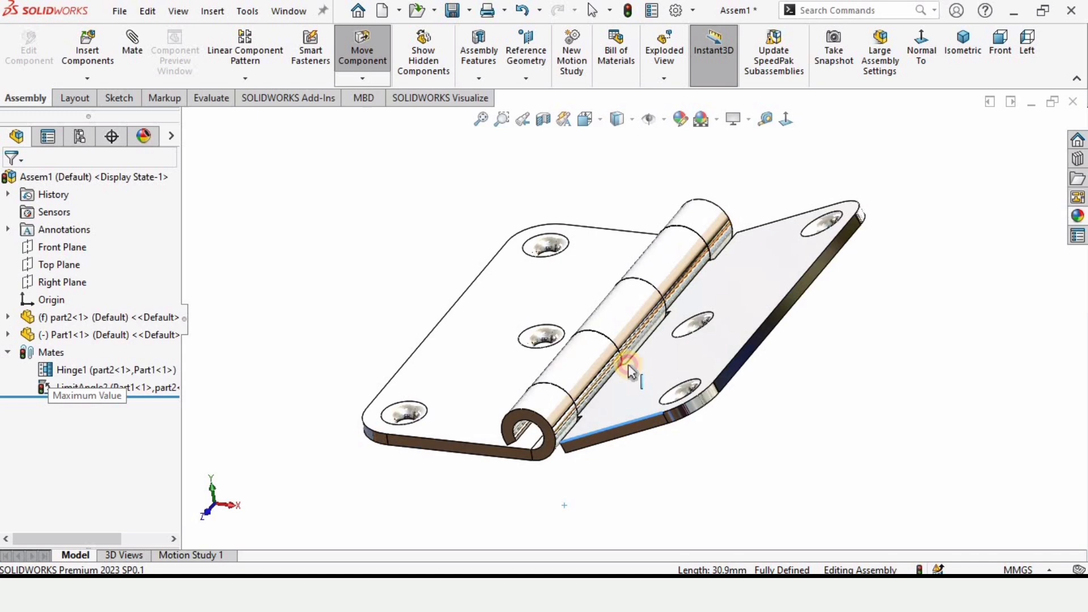
drag(629, 369, 632, 484)
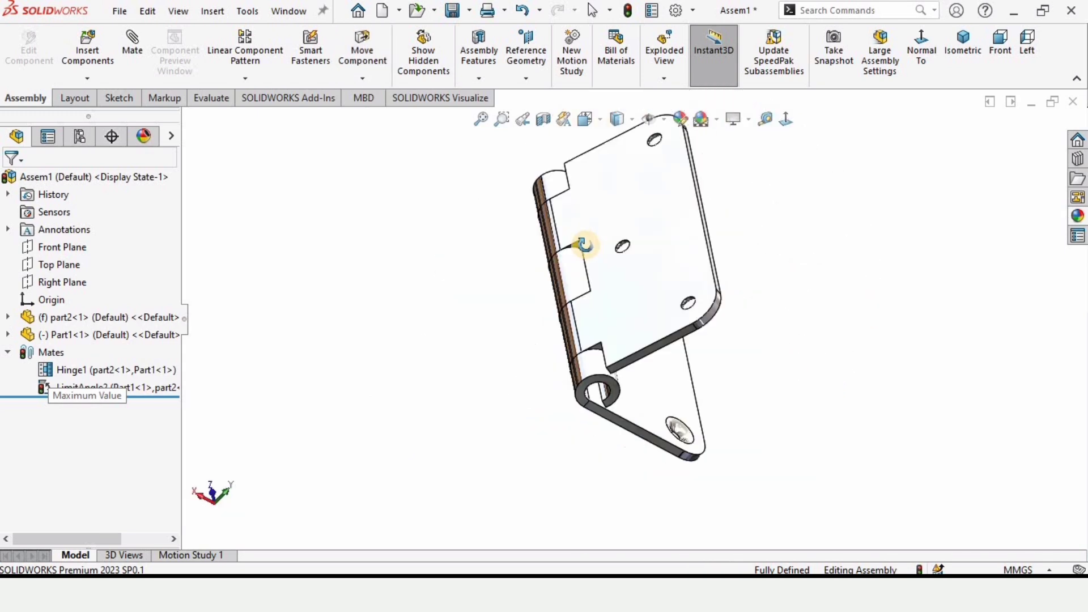